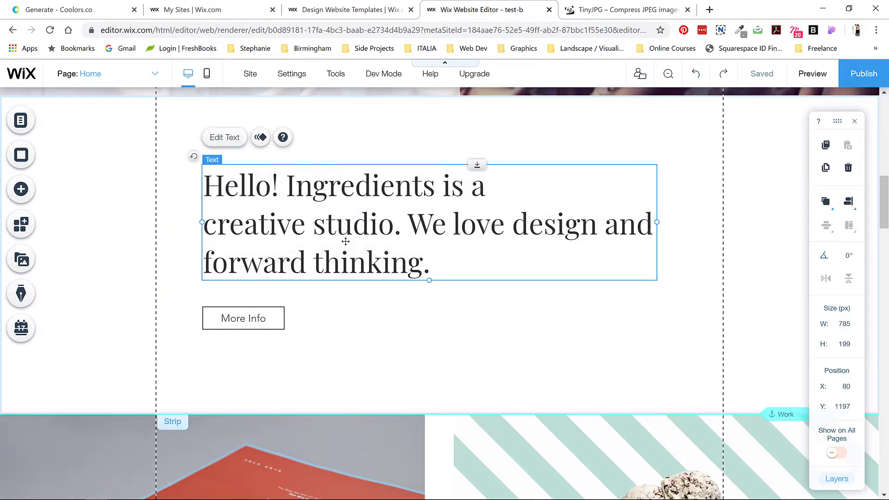
Step: Copy the first profile sentence from the Website Text document and select the Wix home heading text
mouse_move(270, 497)
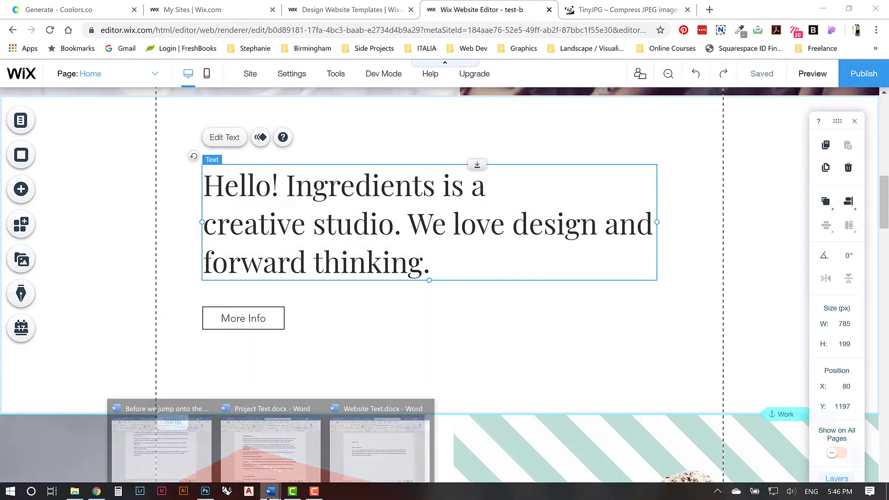
click(363, 452)
drag(287, 272, 348, 283)
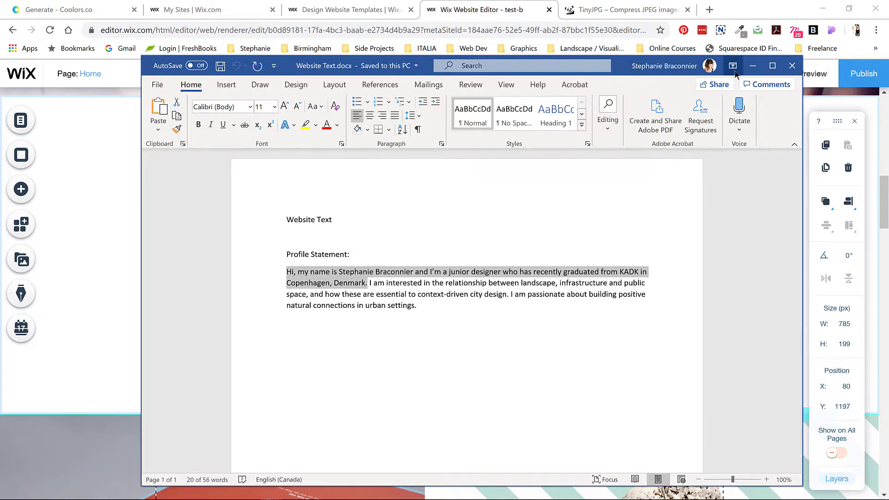
click(752, 65)
double_click(418, 261)
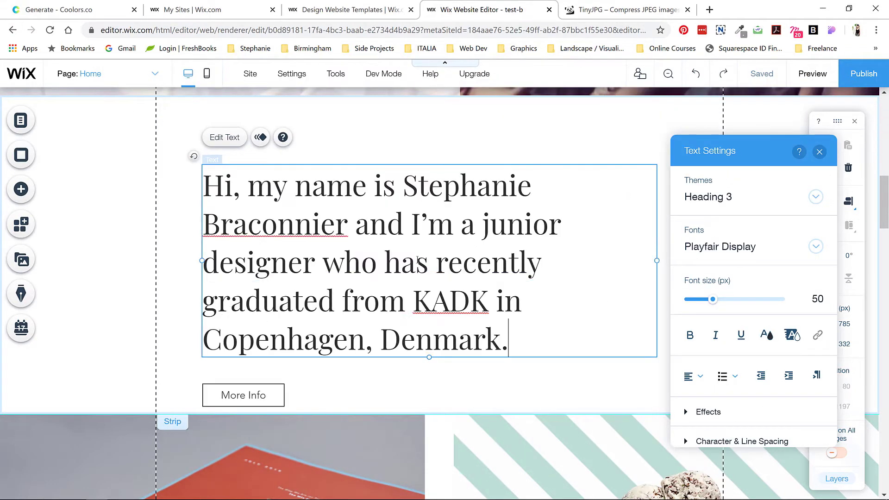
Step: Paste the profile sentence over the home heading and set it in Futura Light
key(ctrl+a)
click(814, 246)
scroll(780, 310, down, 5)
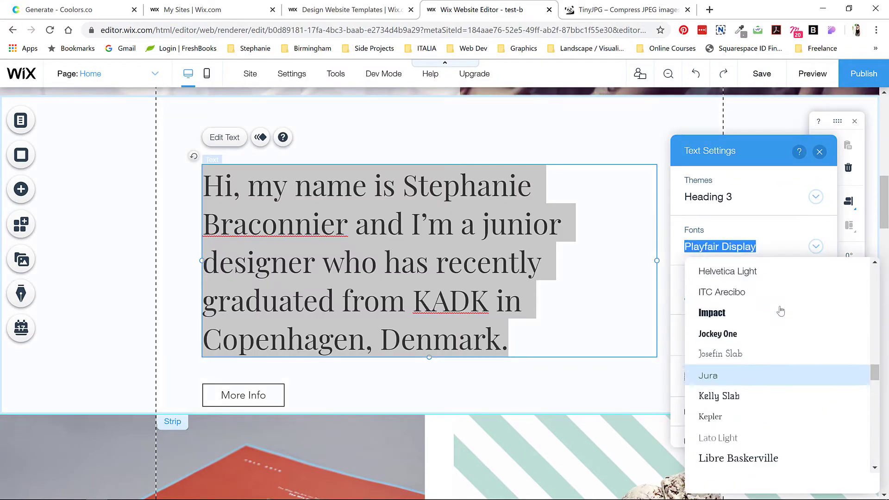
scroll(763, 333, up, 5)
click(754, 340)
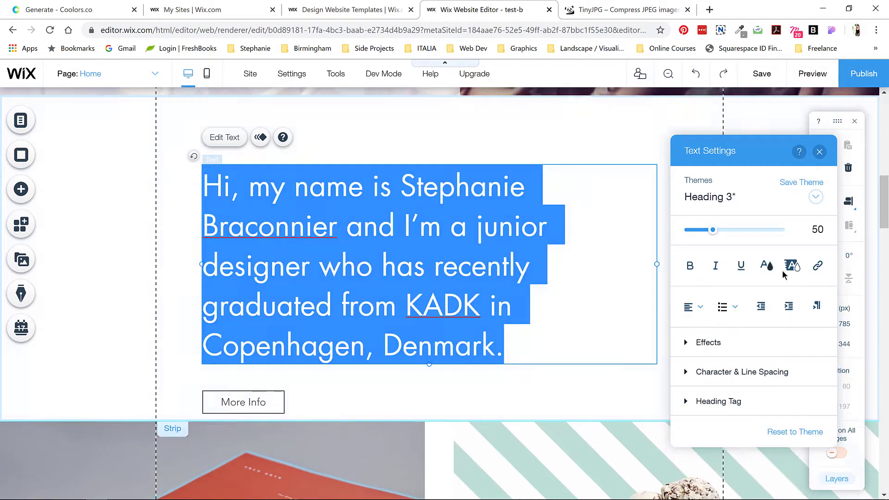
Step: Set the heading size to 40 px, leaving its colour unchanged
click(817, 229)
text(40)
key(Return)
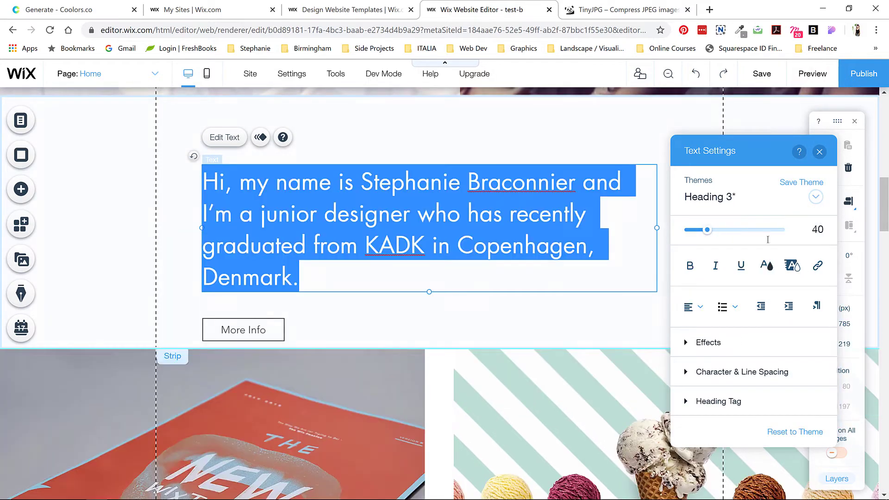
click(766, 265)
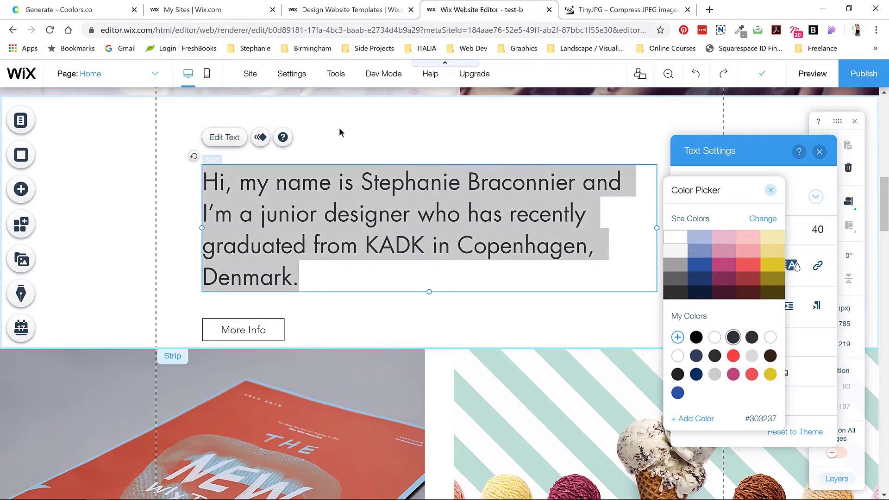
click(339, 127)
click(275, 330)
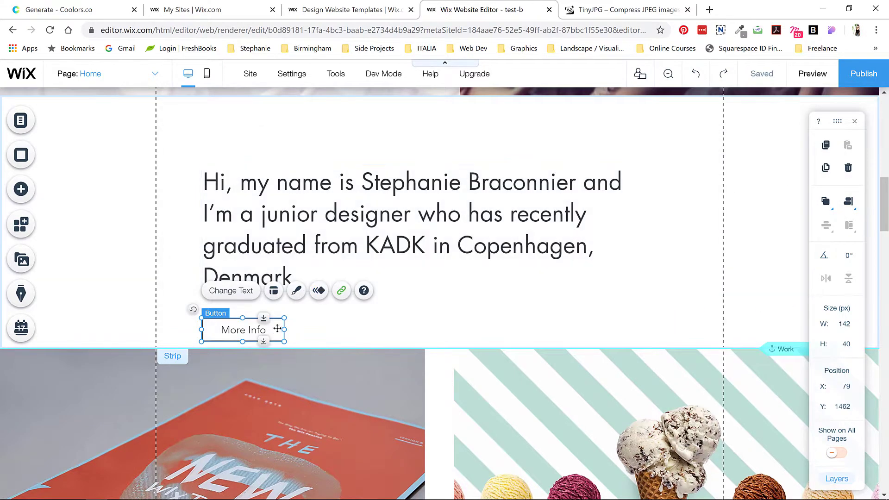
Step: Relabel the More Info button as About, linked to the About page
click(233, 292)
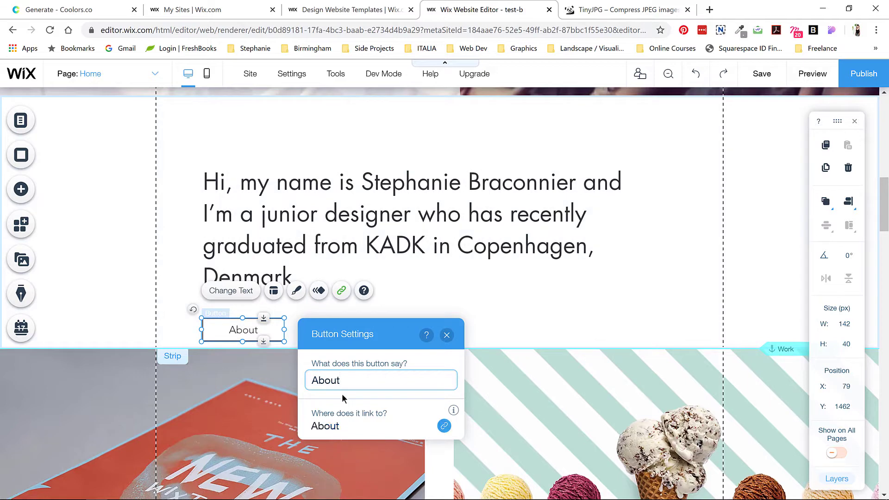
click(291, 364)
click(270, 330)
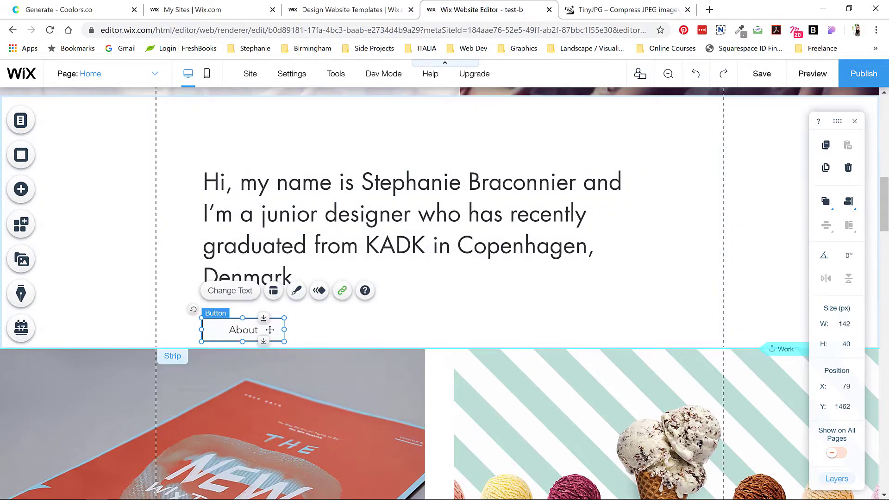
Step: Apply a mint rounded preset to the button and grab a hex colour code from Coolors
click(274, 292)
click(296, 292)
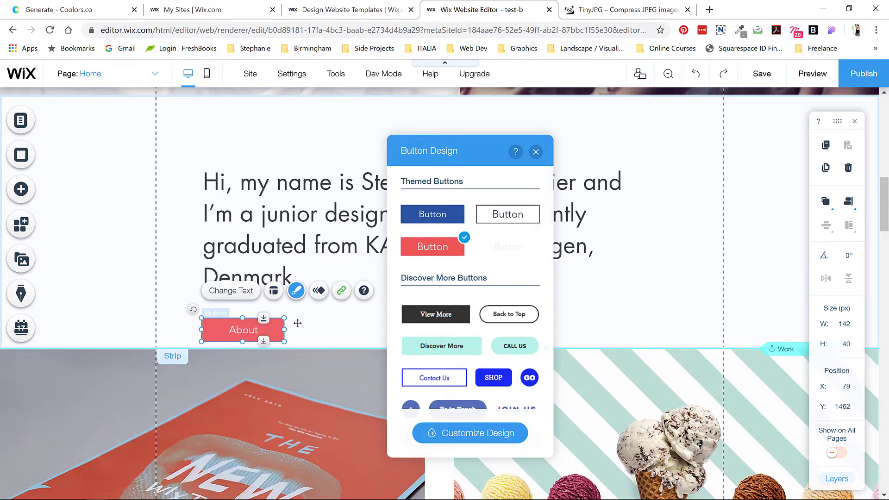
click(464, 440)
click(70, 10)
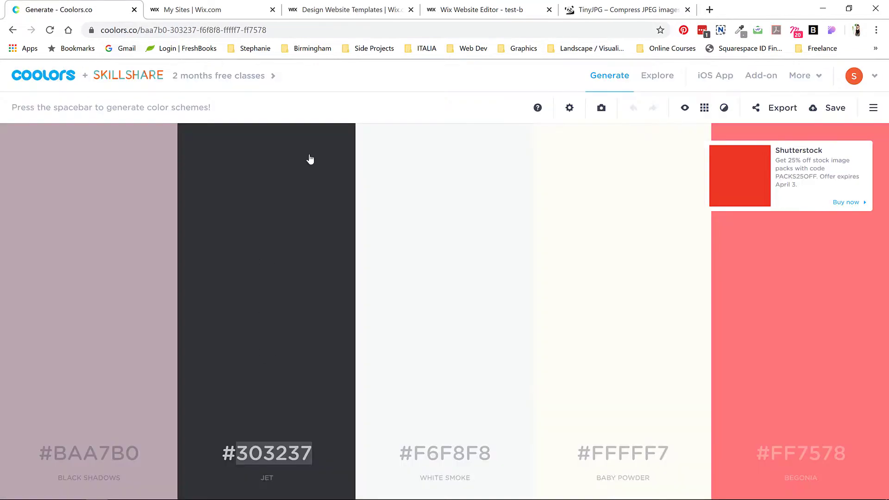
click(509, 10)
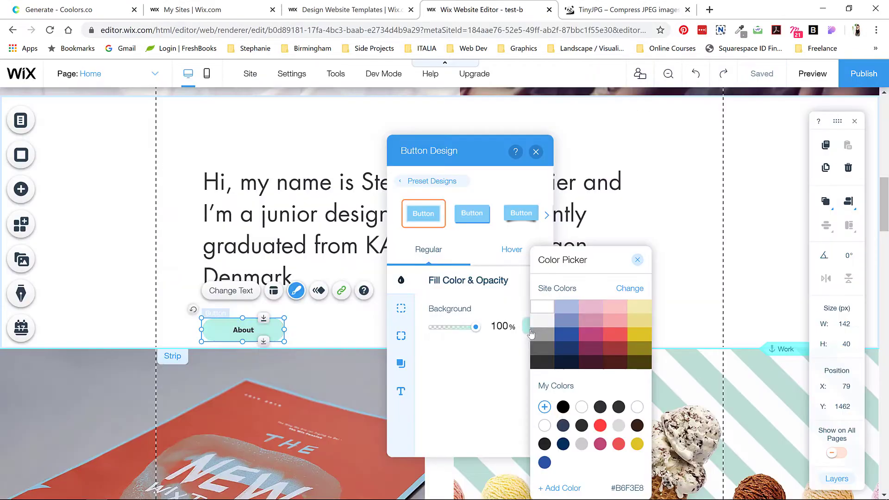
Step: Give the About button a coral #FF7578 fill that turns dark charcoal on hover
click(572, 490)
text(#FF7578)
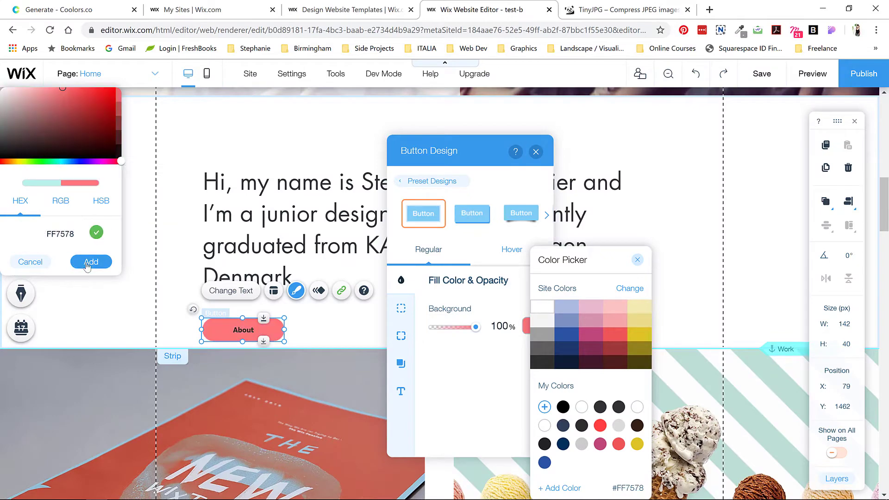
click(91, 262)
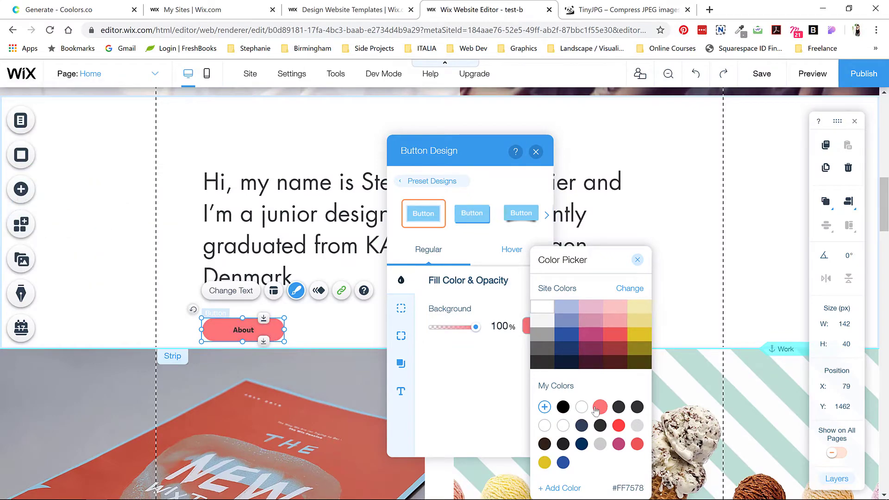
click(637, 260)
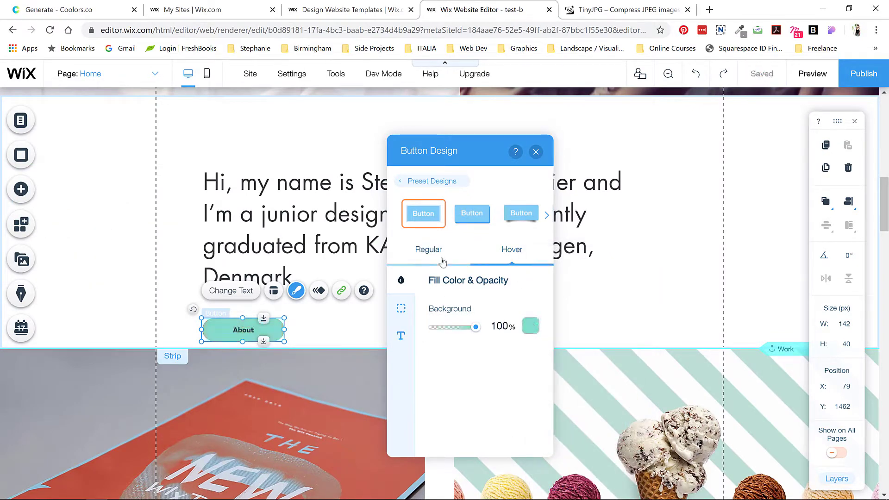
click(530, 326)
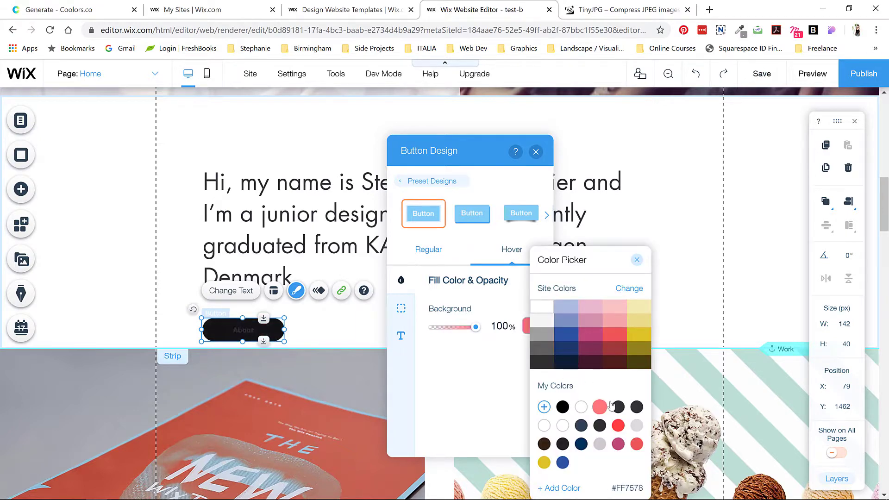
click(400, 336)
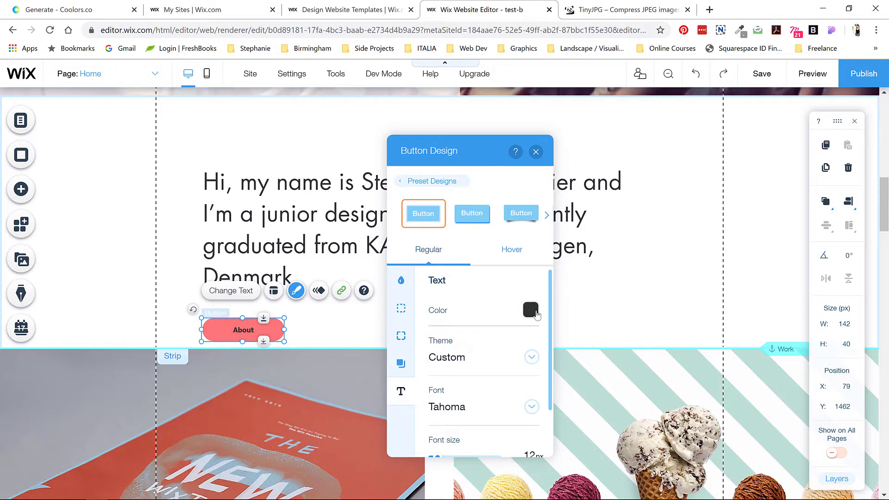
Step: Make the About button text white in both regular and hover states
click(531, 311)
click(431, 337)
click(511, 252)
click(531, 309)
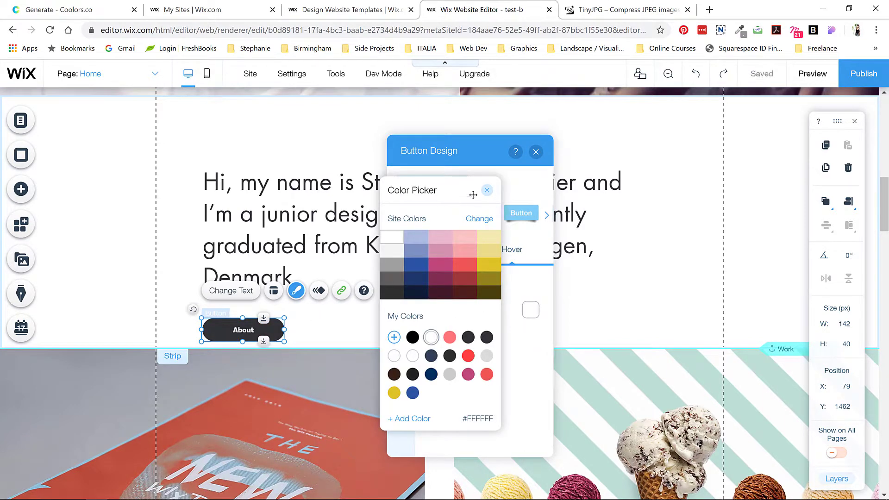
click(487, 190)
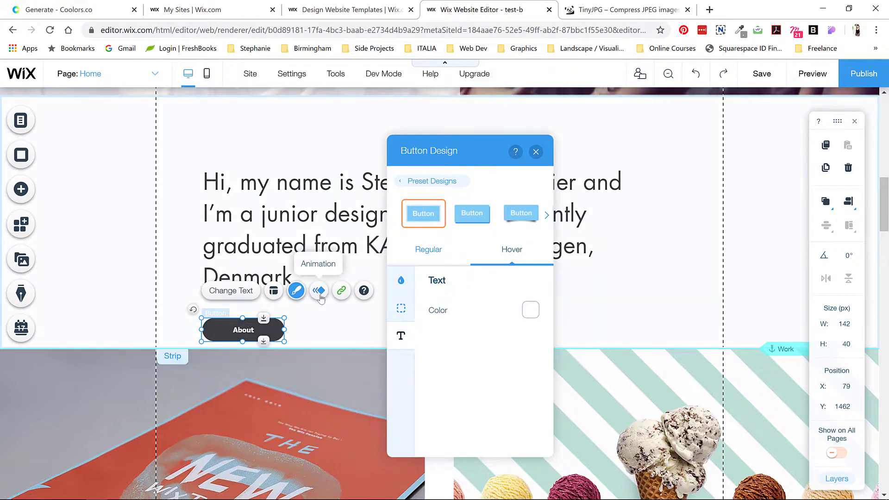
click(233, 290)
click(297, 291)
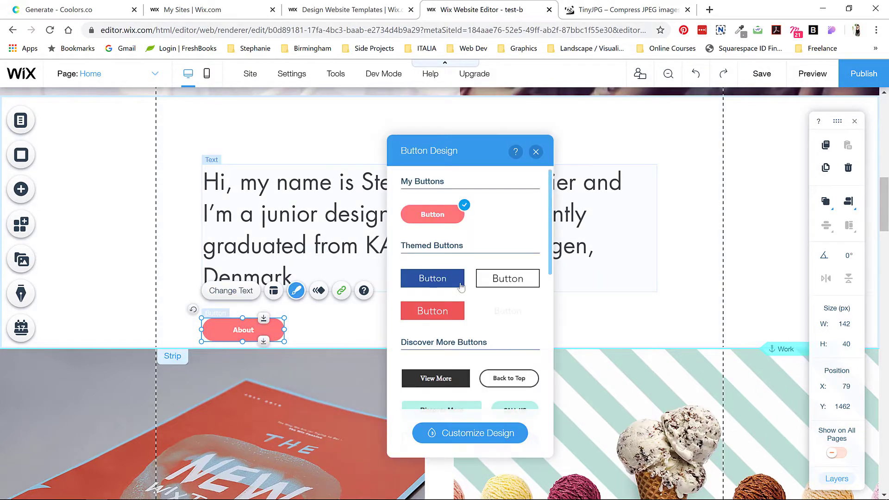
Step: Apply the saved coral style and set the button text in Futura at 18 px
scroll(461, 327, down, 5)
click(465, 338)
click(470, 432)
click(444, 392)
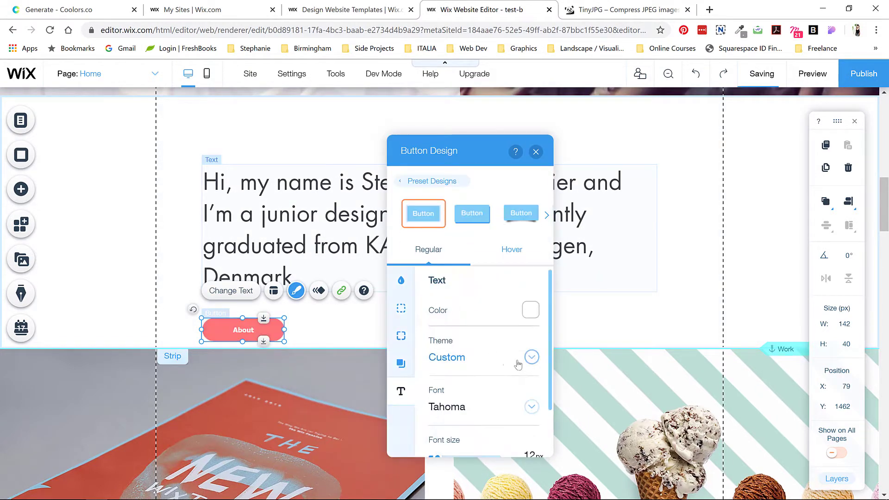
click(531, 407)
scroll(519, 337, up, 5)
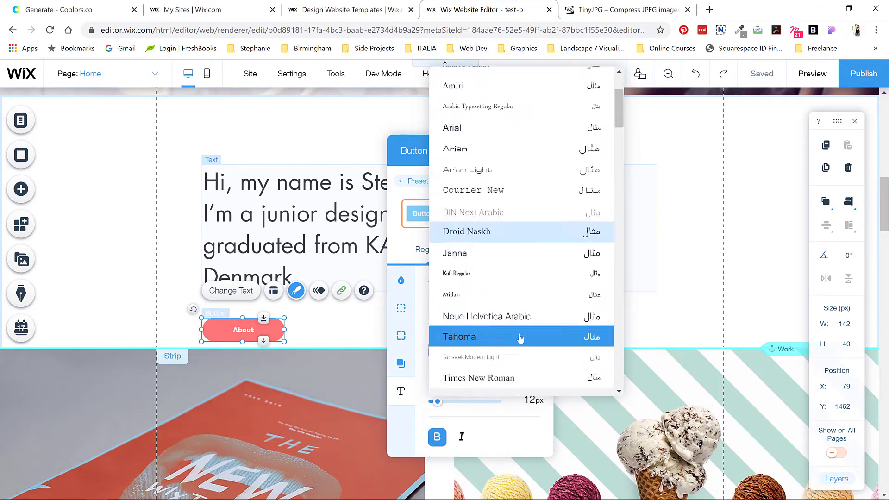
scroll(518, 338, down, 5)
scroll(519, 337, down, 10)
click(514, 263)
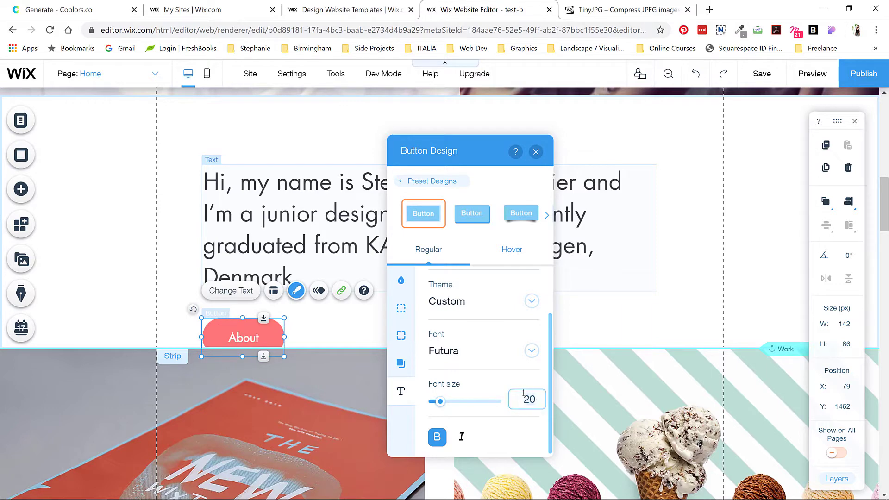
Step: Trim the button height from 53 to 43 px and retype its label as ABOUT
drag(242, 356, 242, 343)
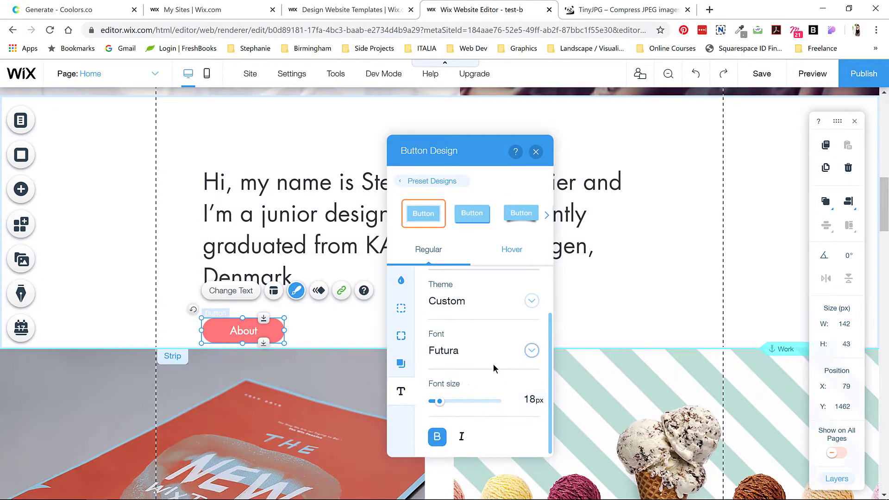
click(509, 251)
click(439, 253)
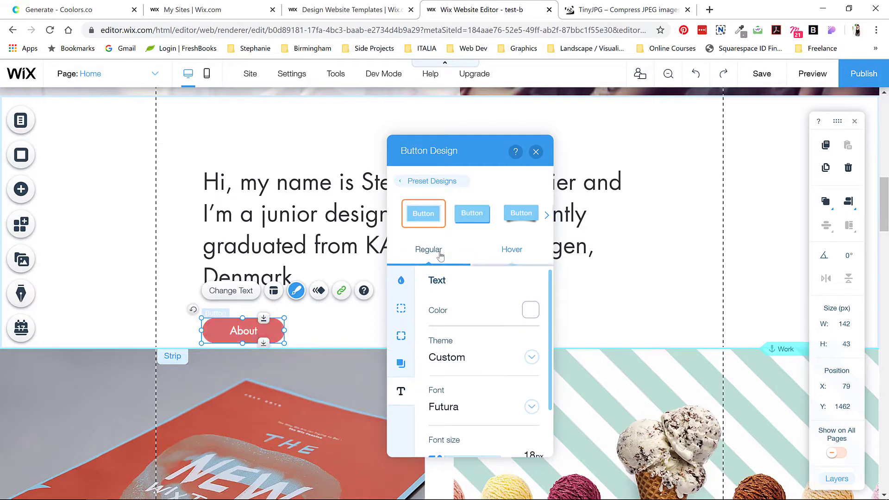
click(401, 280)
click(401, 391)
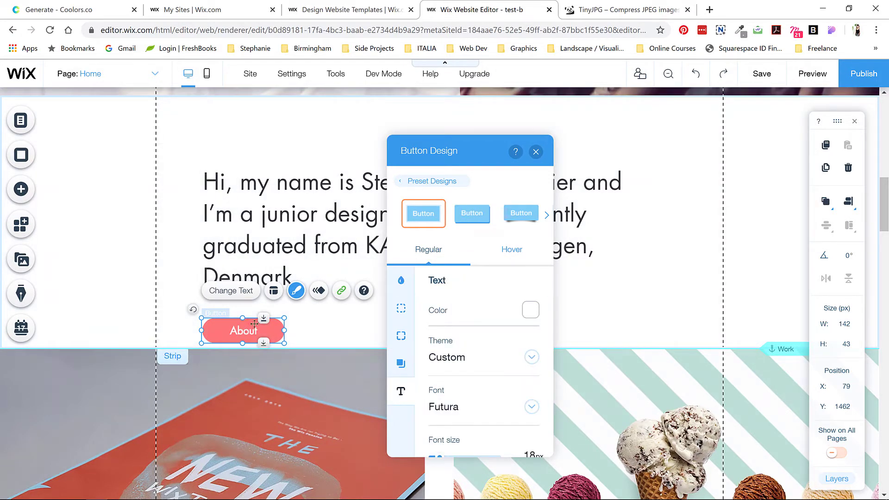
double_click(254, 323)
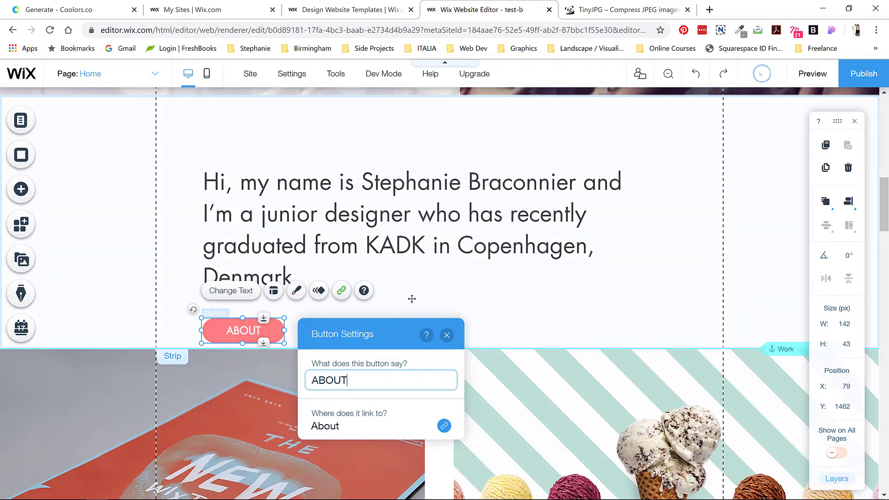
Step: Extend the intro section downward to add space below the About button
click(412, 298)
drag(438, 348, 439, 374)
click(439, 373)
click(698, 351)
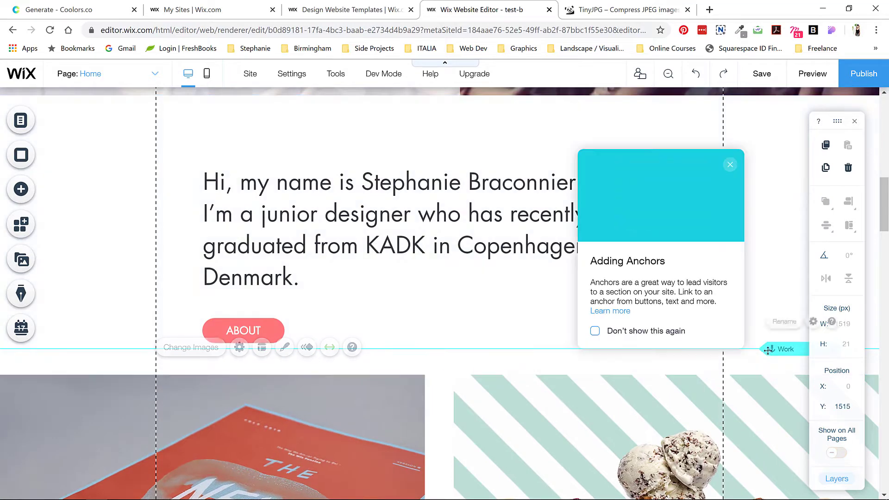
Step: Move the Work anchor down to the project image strip
drag(767, 348, 782, 373)
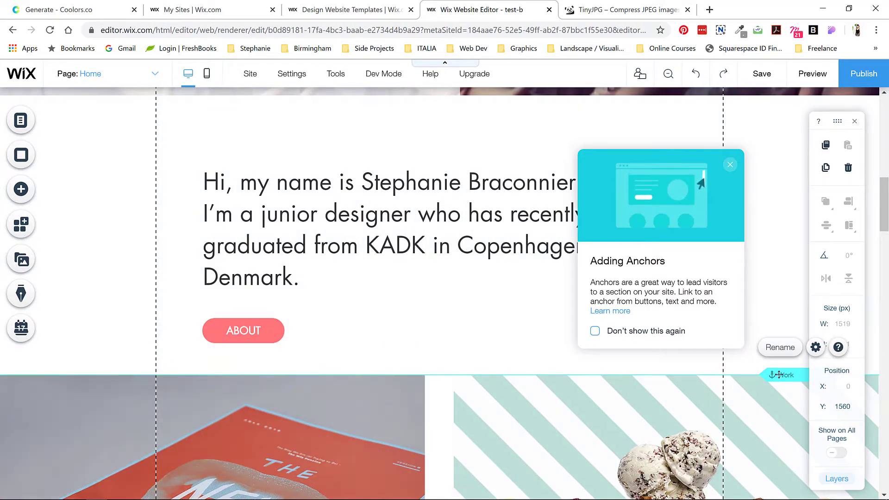
scroll(666, 203, up, 10)
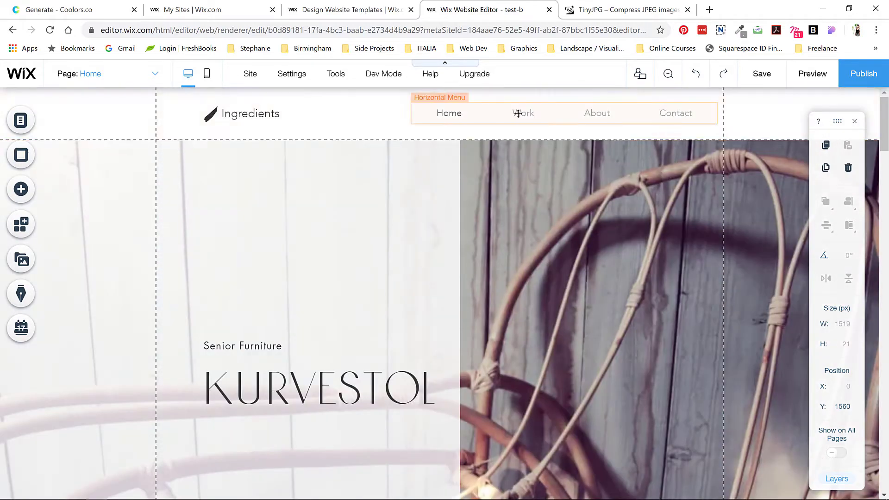
scroll(621, 262, down, 10)
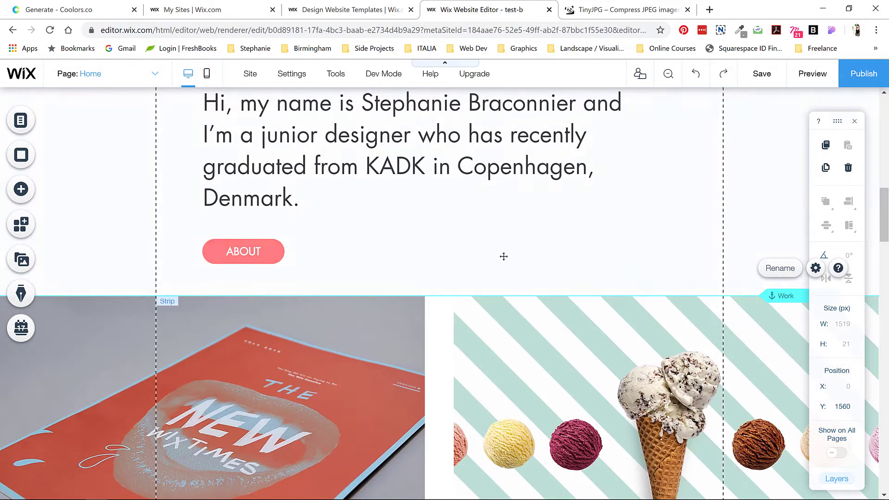
scroll(333, 234, down, 10)
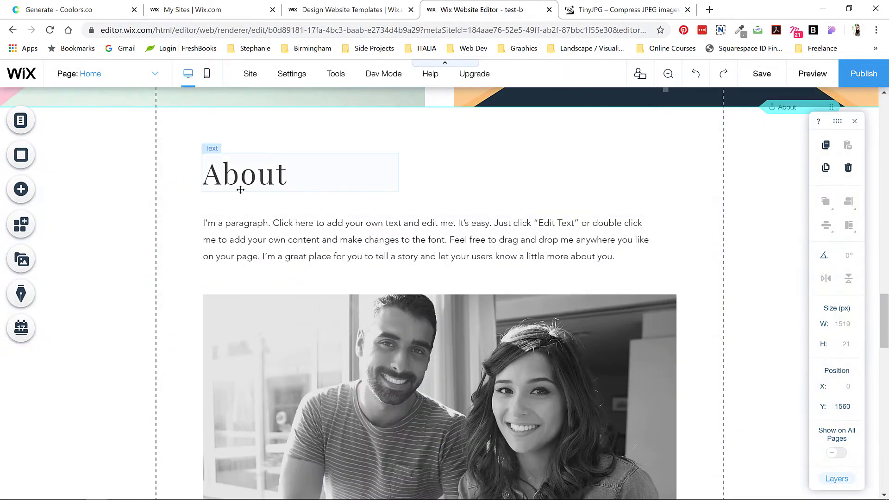
Step: Set the About section heading in the Botanica font
click(240, 191)
click(224, 125)
click(476, 246)
scroll(490, 324, up, 5)
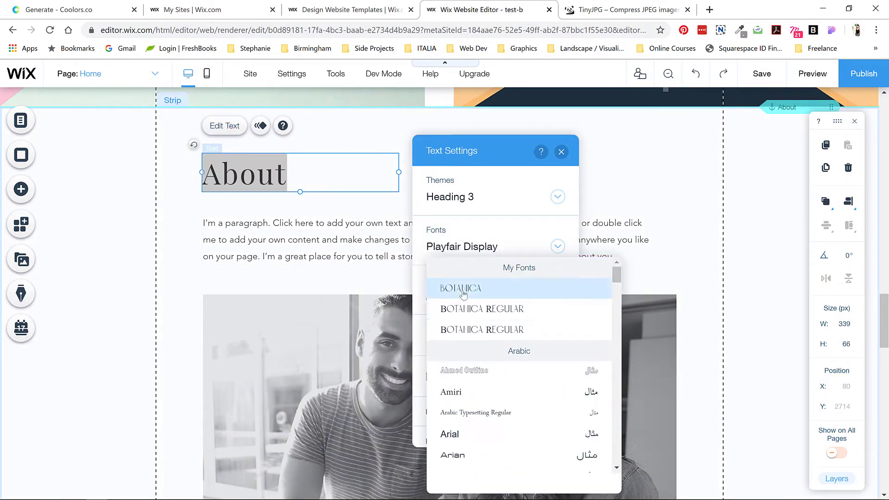
click(456, 287)
Step: Enlarge the About placeholder paragraph text to 18 px
click(534, 335)
click(426, 437)
double_click(324, 241)
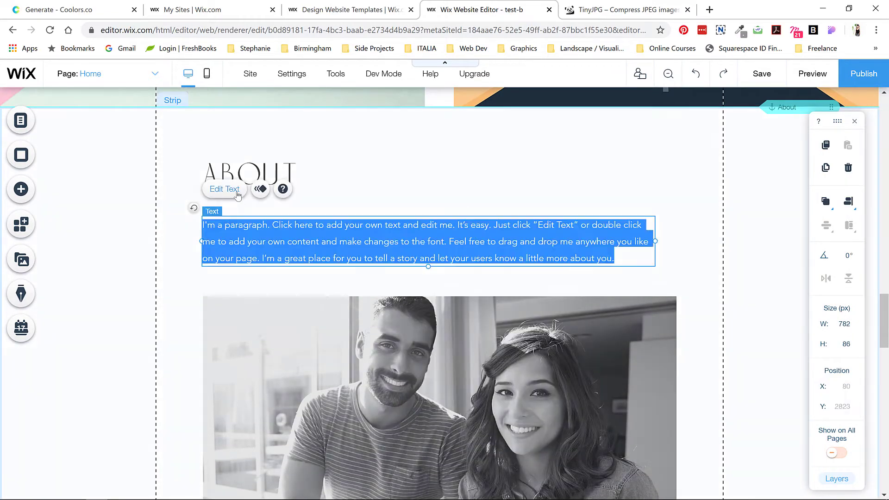
click(813, 246)
click(814, 248)
drag(694, 230, 708, 230)
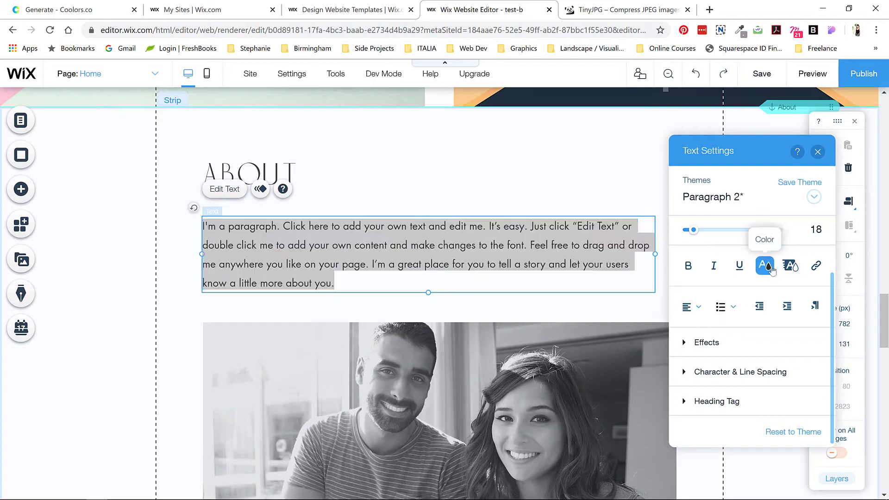
click(764, 262)
Step: Paste the landscape and public-space passage from Word, then type the Masters of Architecture opening sentence
click(377, 470)
drag(312, 280, 416, 306)
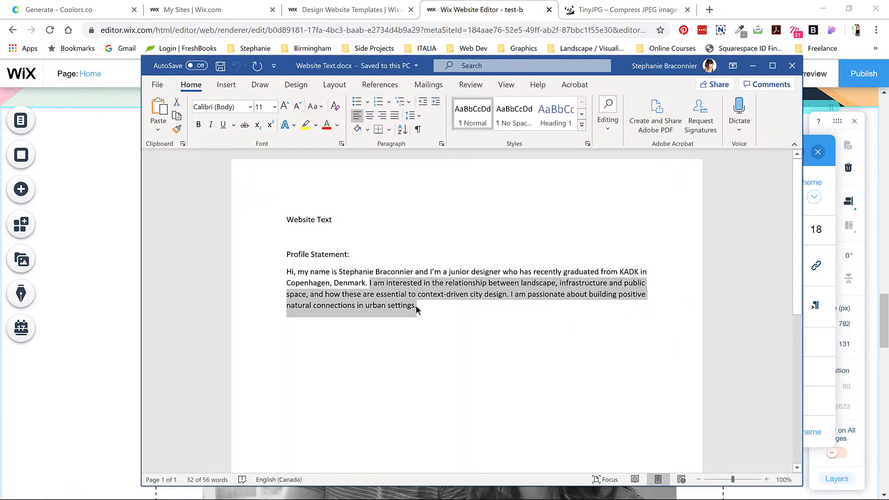
key(ctrl+c)
key(alt+Tab)
key(ctrl+v)
text(I graduated with a Masters)
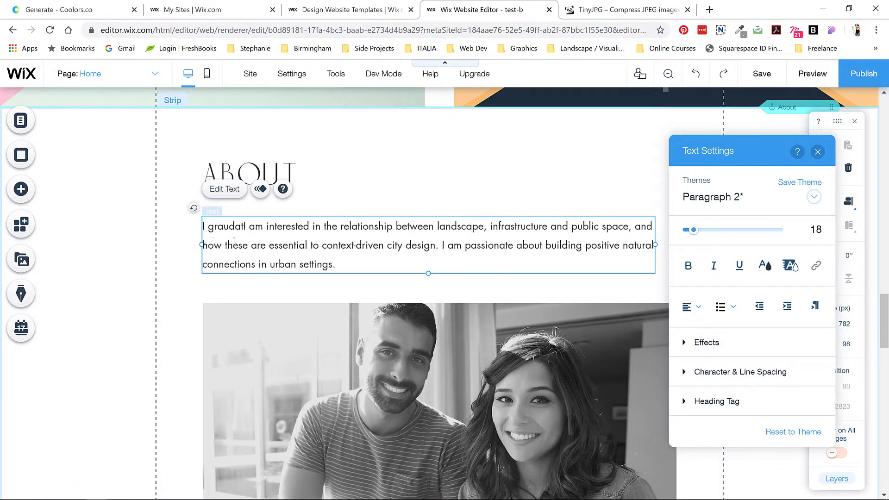
text( of Architecture but have focused on landscape infrastruc)
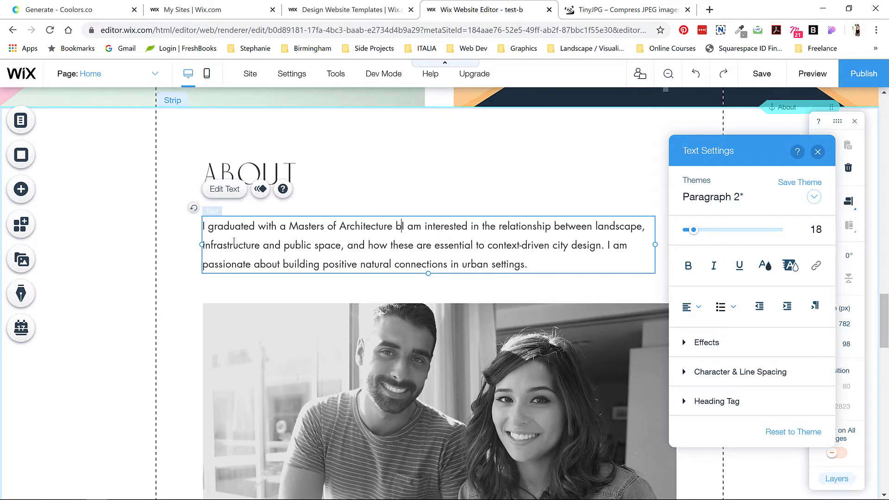
text(ture )
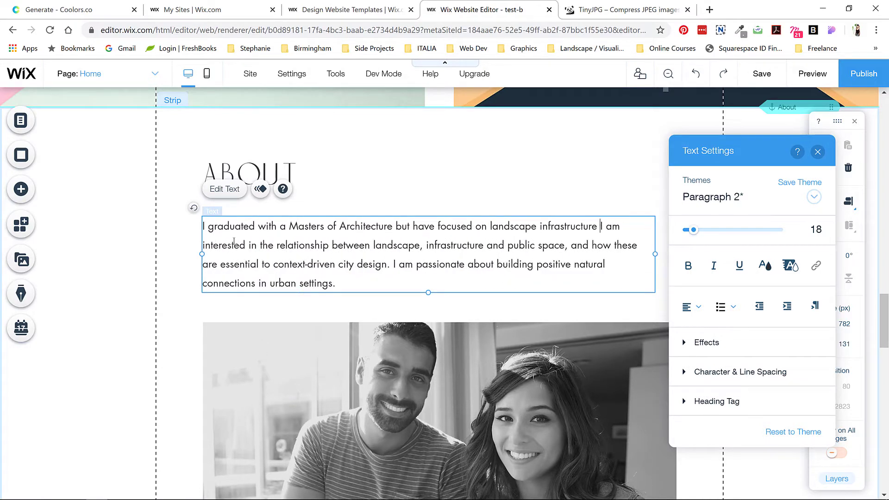
text(andurban design throughout my graduate degree.)
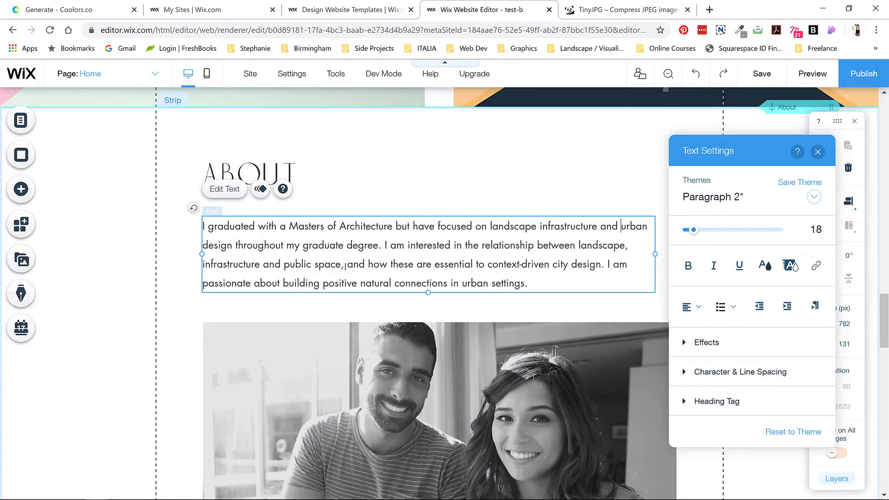
Step: Select the couple photo in the About section and start uploading a replacement image
scroll(345, 266, down, 3)
click(427, 260)
click(433, 204)
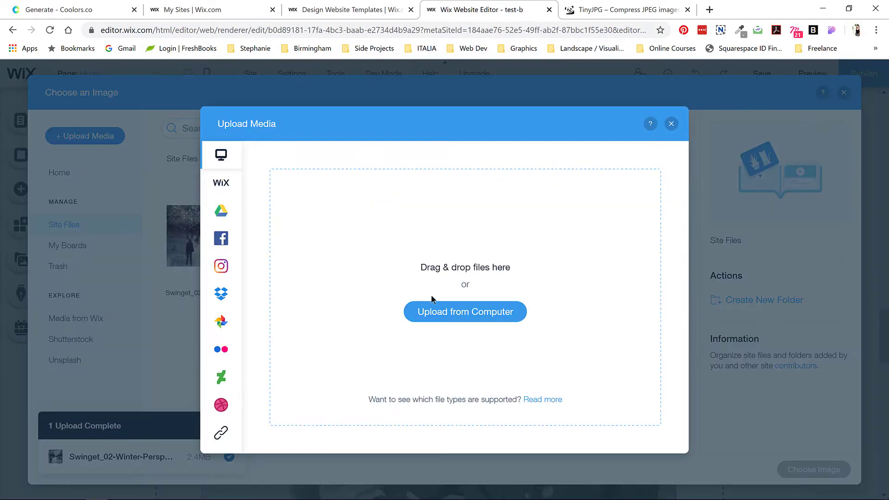
Step: Upload the black-and-white portrait from the branding images folder
click(432, 306)
click(217, 22)
click(183, 149)
double_click(444, 106)
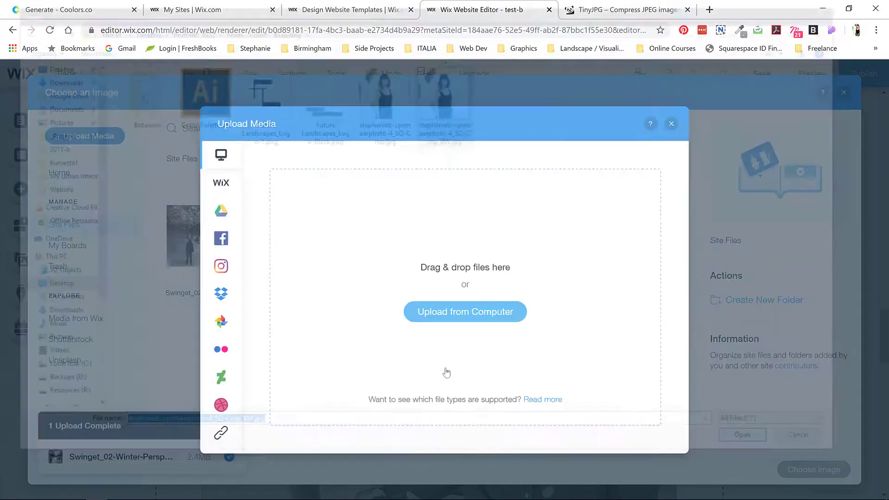
Step: Retag the portrait Headshot instead of Photography and use it as the About image
click(828, 407)
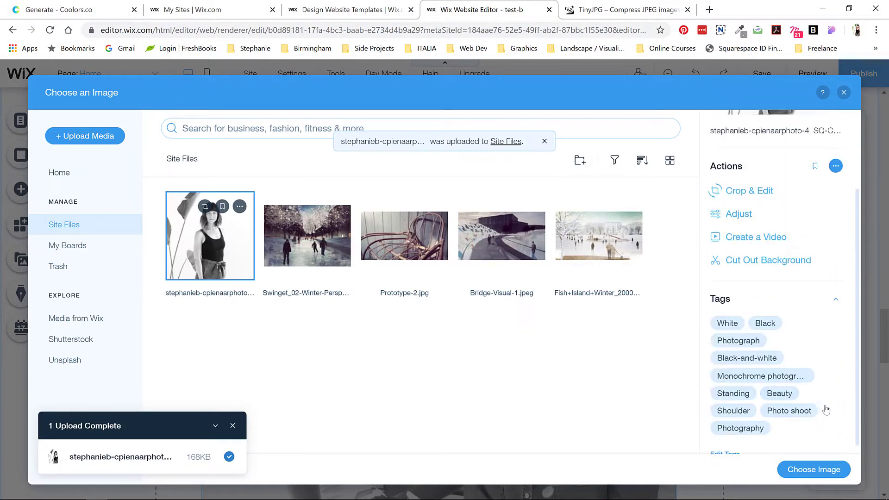
click(729, 449)
click(777, 380)
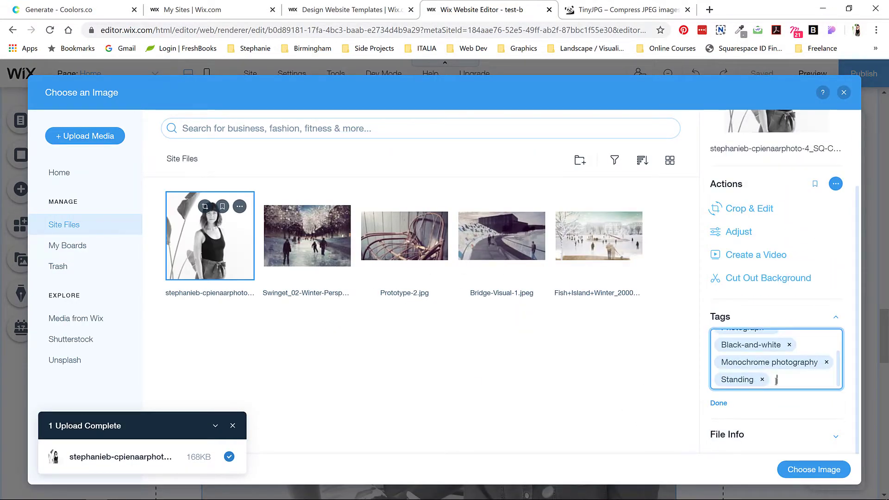
text(Headshot)
key(Return)
click(813, 469)
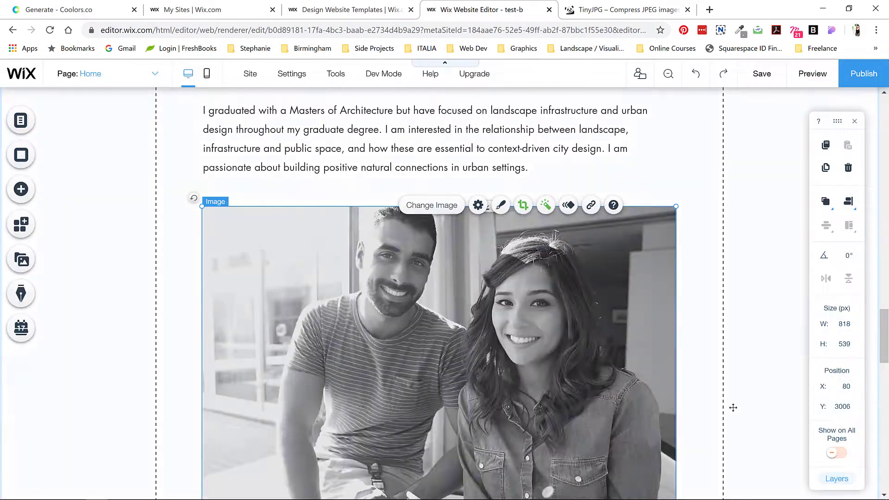
Step: Crop the portrait into a circle and place it to the right below the paragraph
click(304, 153)
click(327, 157)
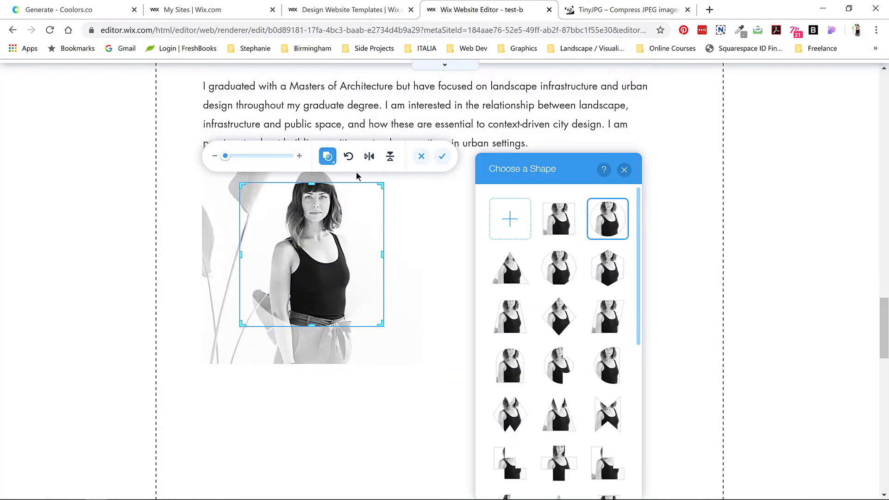
drag(382, 325, 417, 361)
drag(238, 179, 206, 150)
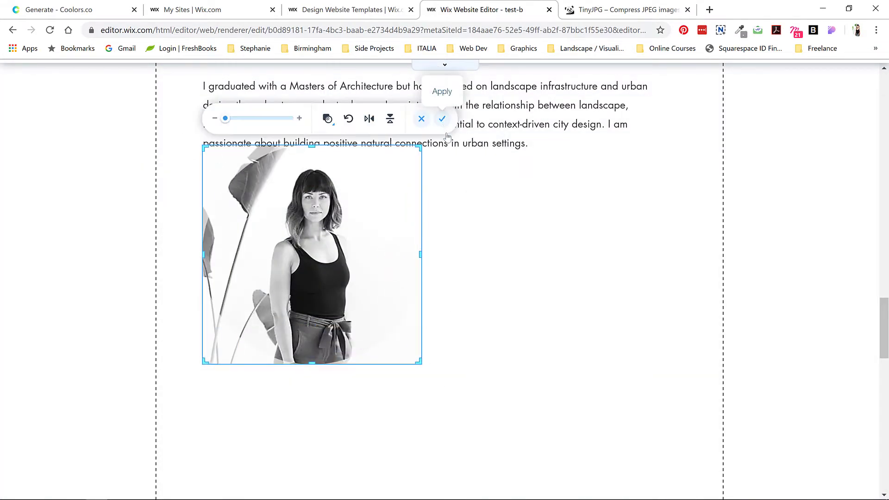
click(447, 119)
drag(352, 338, 485, 384)
Step: Stretch the Contact strip upward to 1032 px tall
scroll(496, 254, down, 7)
click(422, 334)
drag(423, 334, 485, 268)
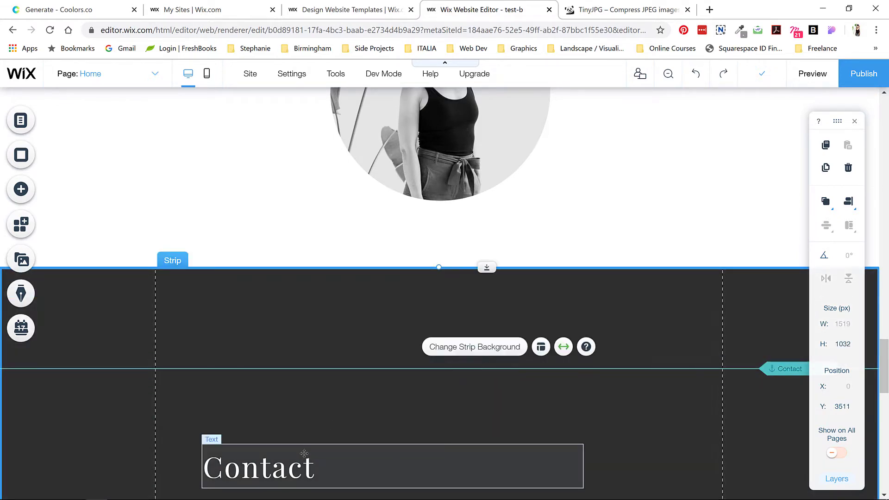
Step: Move the Contact heading, paragraph and address block up and reposition the Contact and Clients anchors
drag(785, 369, 770, 292)
scroll(258, 352, down, 3)
click(257, 351)
scroll(397, 298, down, 3)
shift+click(397, 298)
shift+click(226, 400)
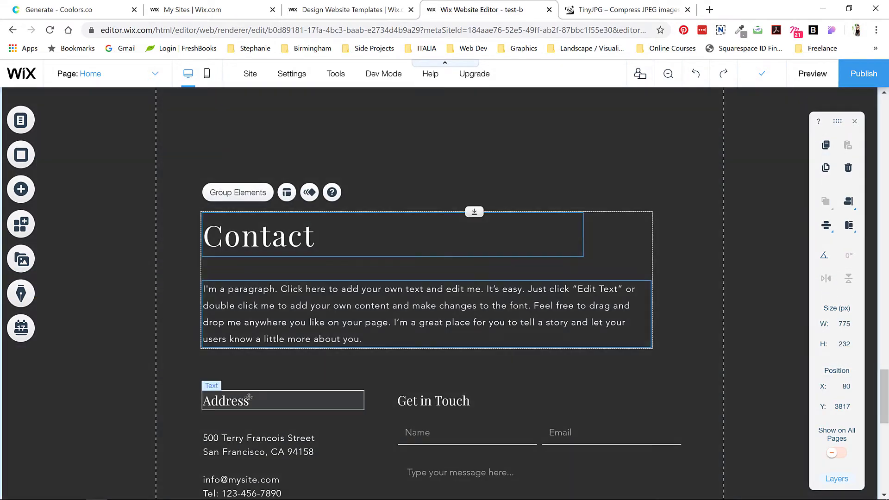
shift+click(258, 444)
drag(440, 409, 390, 232)
scroll(390, 232, down, 10)
drag(673, 419, 673, 331)
click(740, 419)
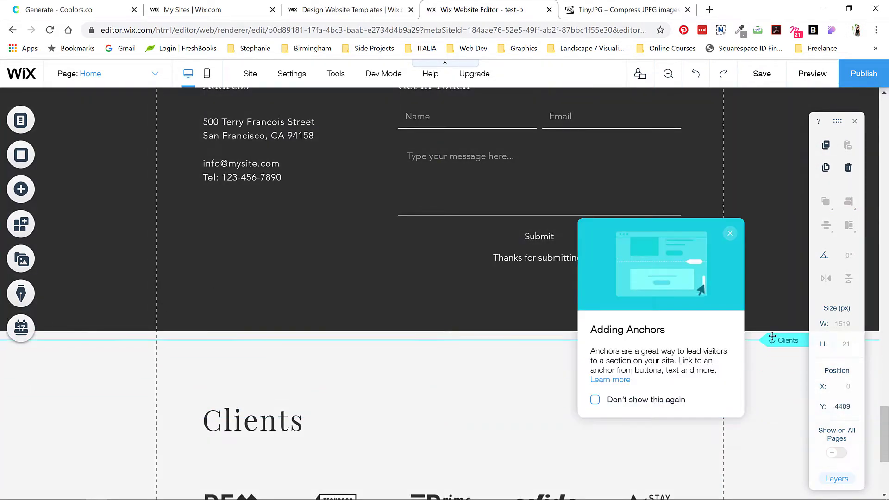
Step: Review the dark Contact strip's background colour choices, leaving them unchanged
scroll(178, 301, up, 7)
click(178, 301)
click(112, 162)
click(736, 255)
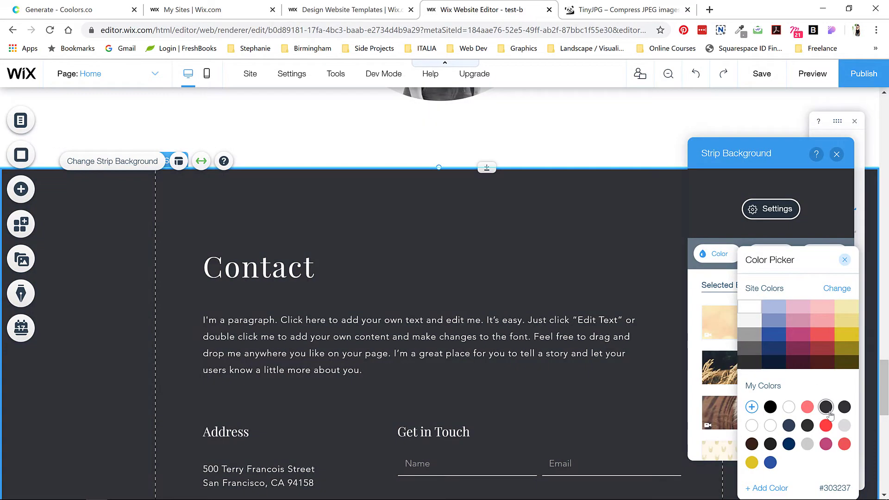
click(845, 260)
Step: Set the Contact heading in the Botanica font
click(260, 267)
click(224, 216)
click(742, 246)
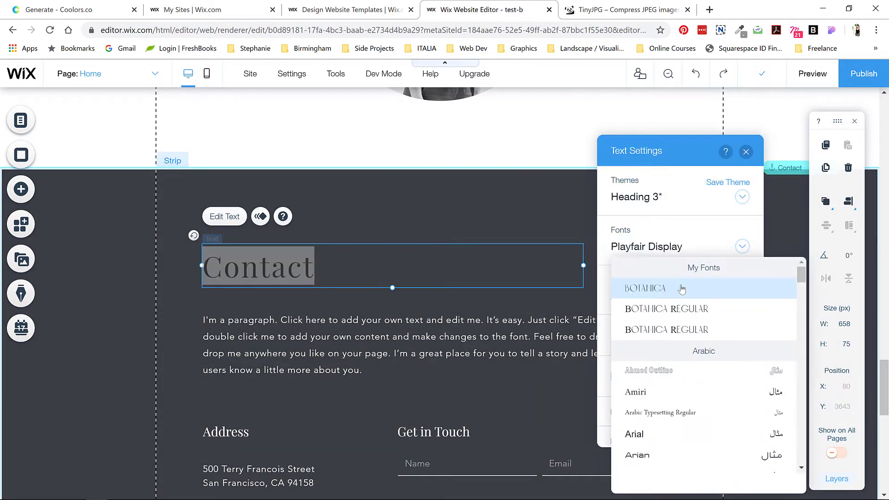
click(682, 289)
Step: Give the Contact paragraph a new font at text size 18
click(287, 324)
click(224, 286)
click(810, 247)
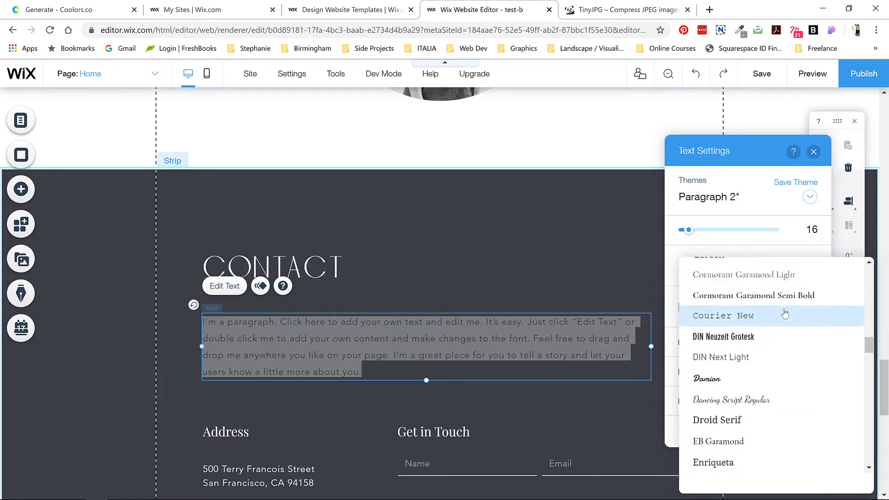
click(741, 357)
click(811, 230)
text(18)
click(787, 265)
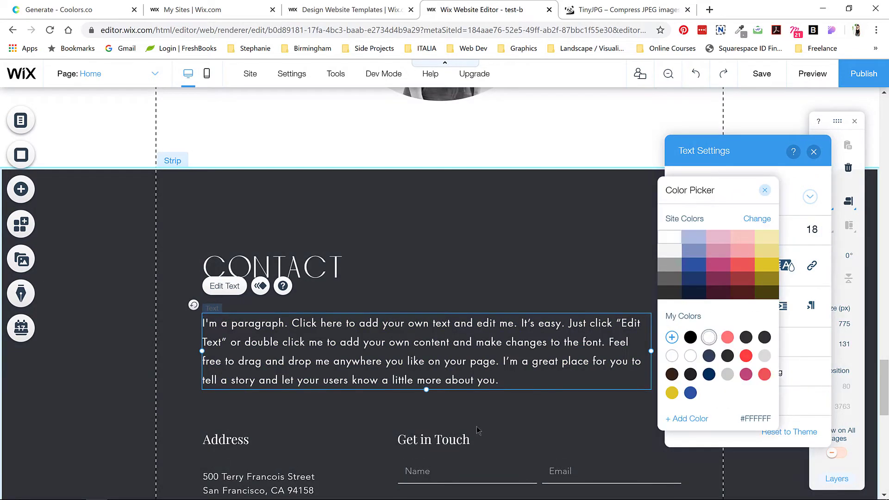
click(478, 430)
Step: Replace the placeholder Contact paragraph with text beginning "I'm currently"
click(204, 324)
key(ctrl+a)
key(BackSpace)
text(I'm currently)
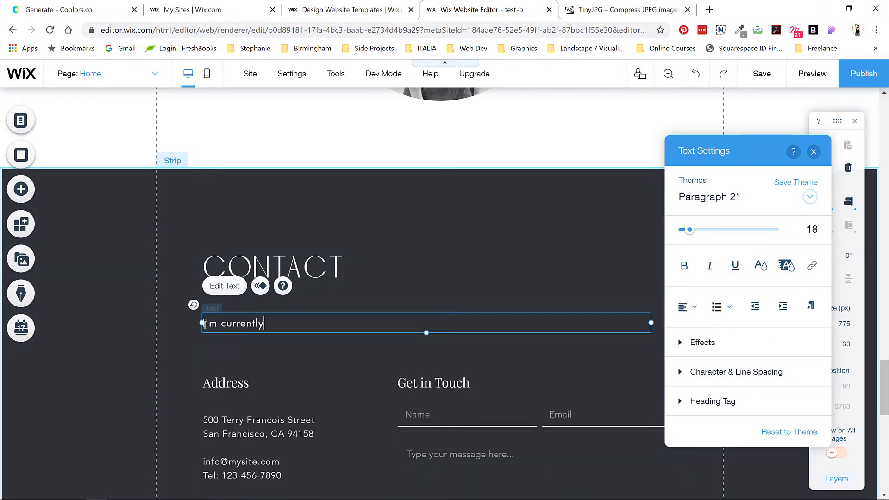
Step: Apply Botanica to both the Address and Get in Touch headings
click(230, 387)
shift+click(433, 382)
double_click(225, 382)
click(438, 246)
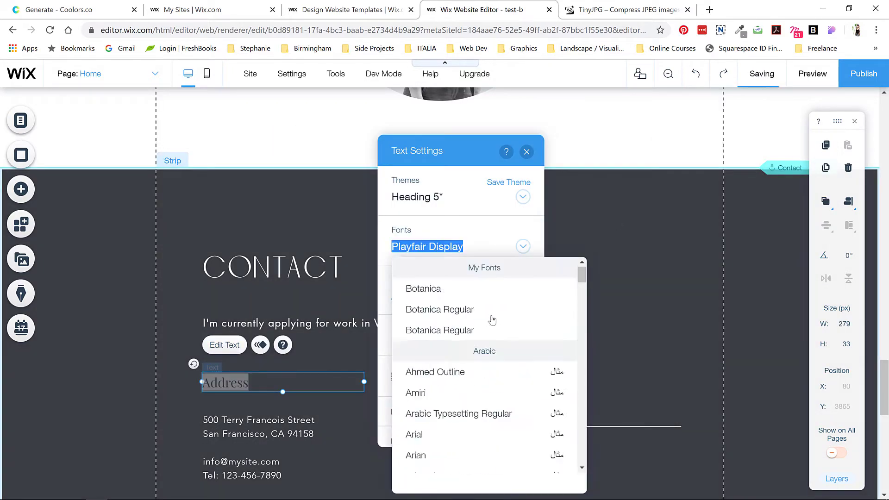
click(492, 317)
click(433, 382)
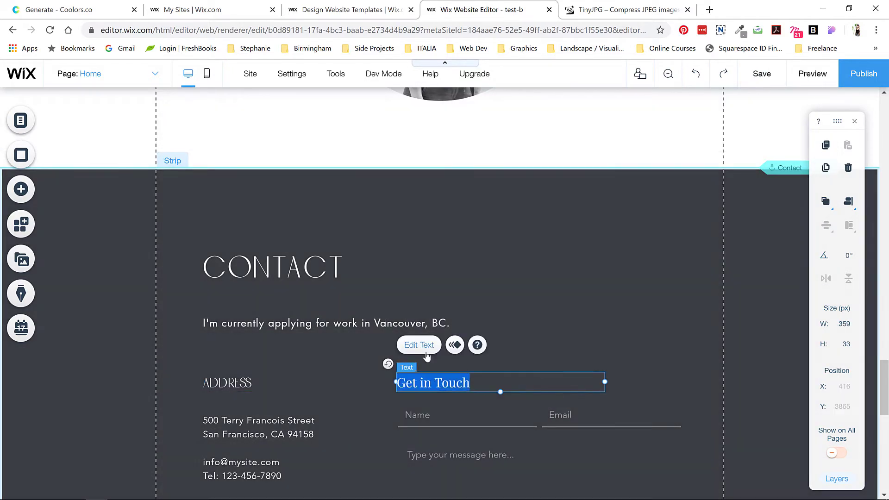
click(425, 351)
click(666, 248)
click(667, 324)
Step: Set the address paragraph in the Futura font
click(250, 429)
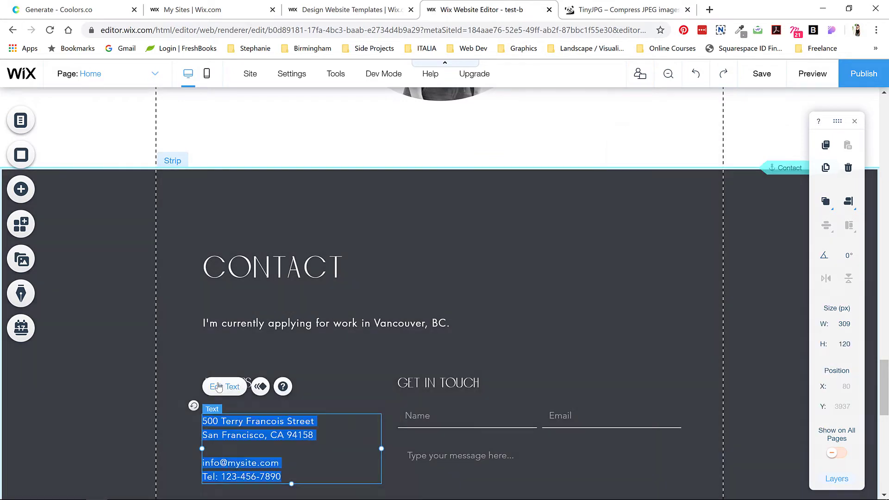
click(219, 387)
click(463, 259)
scroll(448, 380, down, 10)
click(446, 420)
click(303, 435)
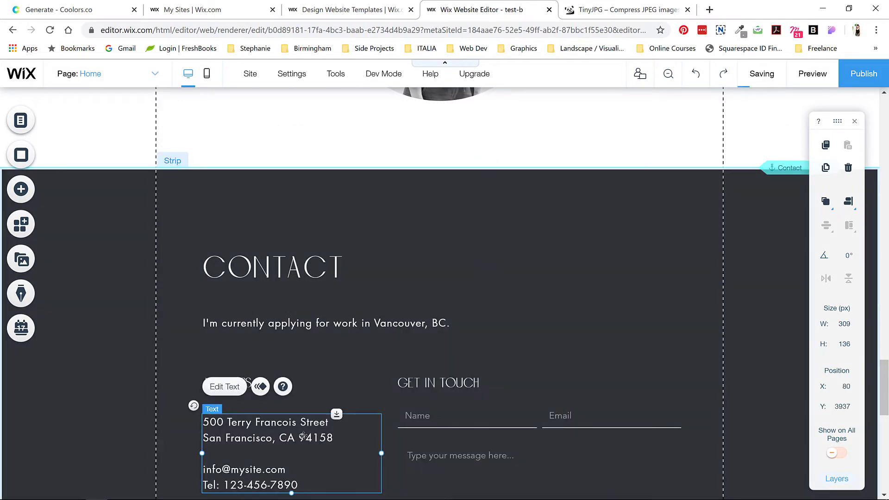
Step: Replace the template address lines with the owner's postal address, e-mail and phone number
double_click(303, 435)
drag(333, 438, 201, 421)
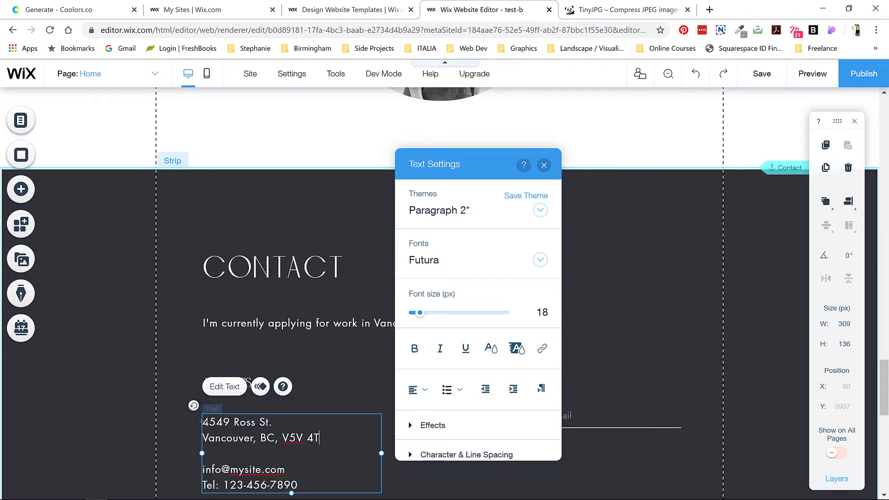
scroll(254, 482, down, 3)
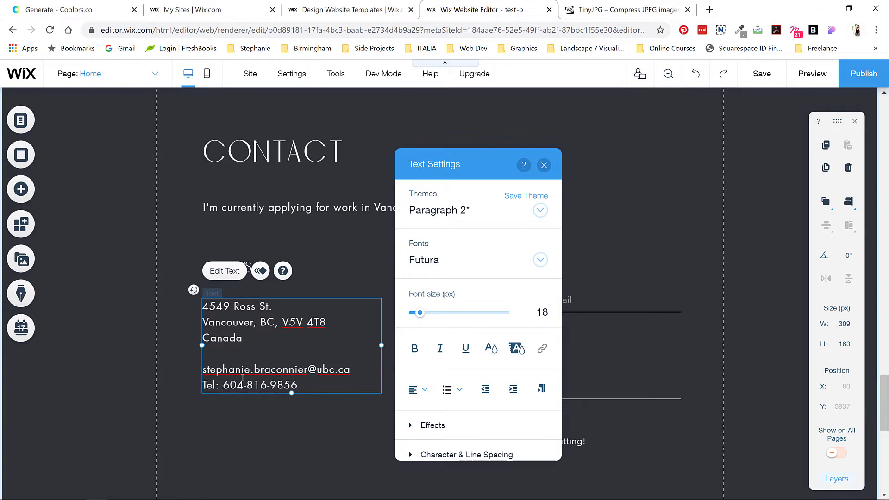
key(Escape)
double_click(488, 357)
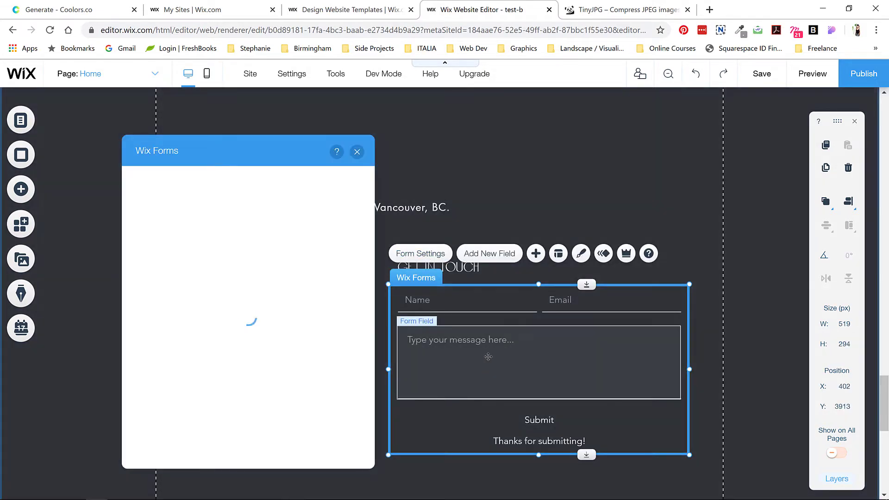
Step: Change the contact form fields' font in the form's design options
click(149, 205)
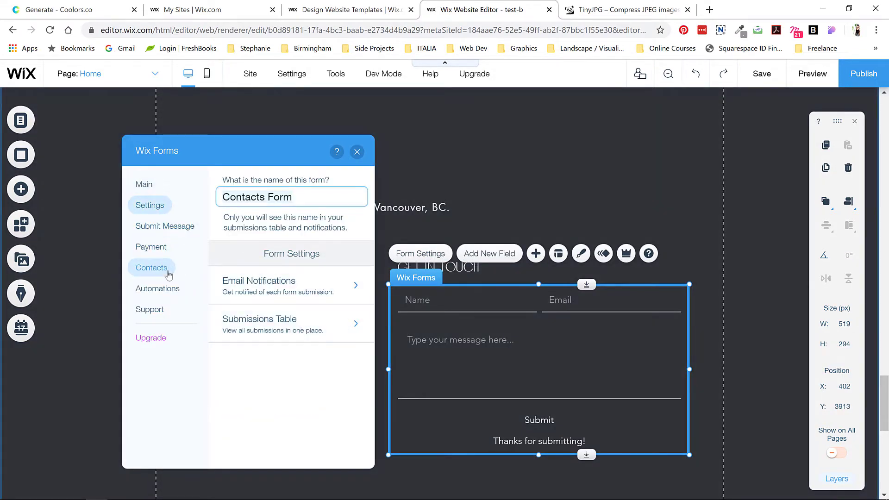
key(Escape)
click(582, 253)
click(258, 413)
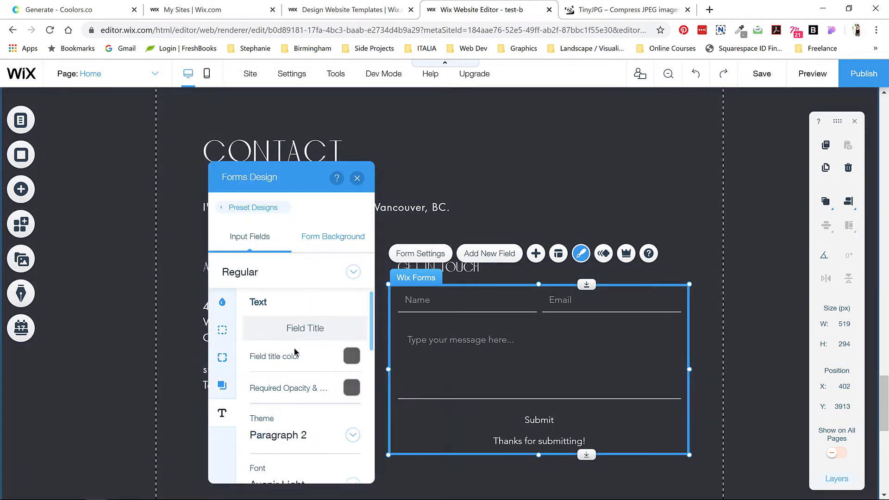
scroll(278, 393, down, 2)
click(324, 376)
click(300, 418)
click(356, 178)
Step: Give the form's Submit button the coral rounded button style
scroll(358, 182, down, 2)
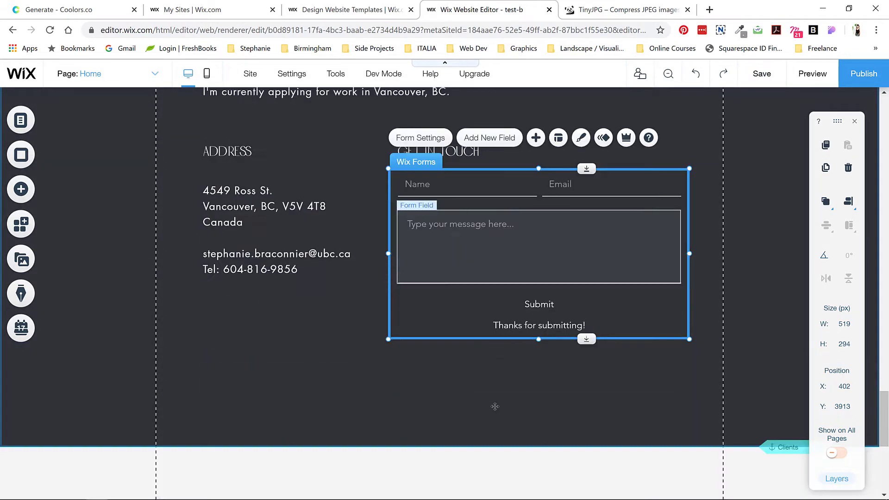
click(539, 304)
click(576, 264)
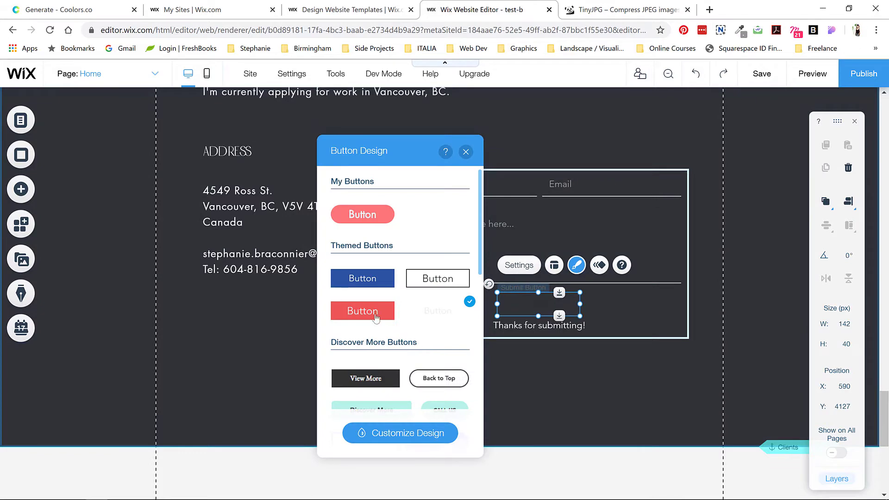
key(Escape)
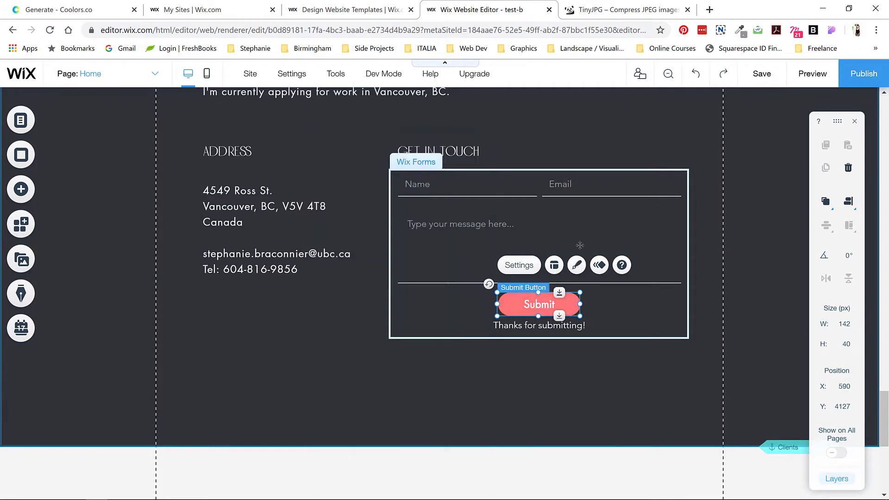
click(584, 366)
click(584, 348)
scroll(526, 359, down, 5)
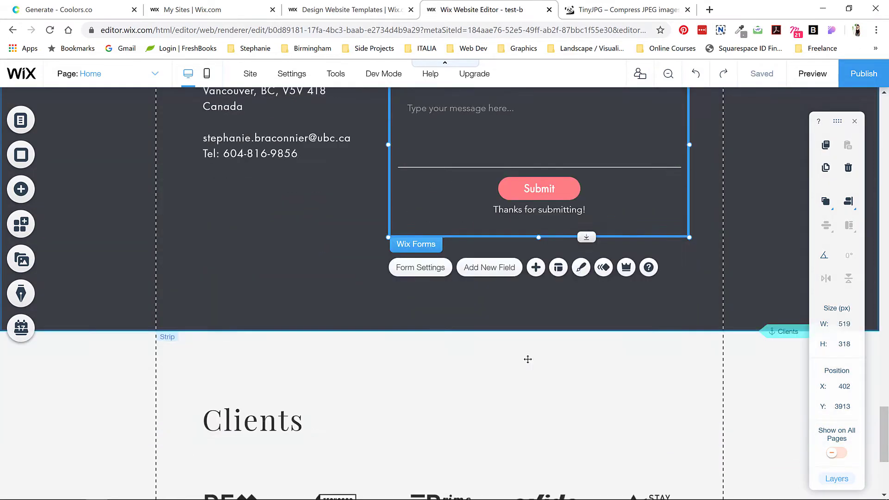
Step: Set the Clients heading in the Botanica font
click(253, 303)
click(224, 256)
click(556, 246)
scroll(526, 314, up, 3)
click(569, 297)
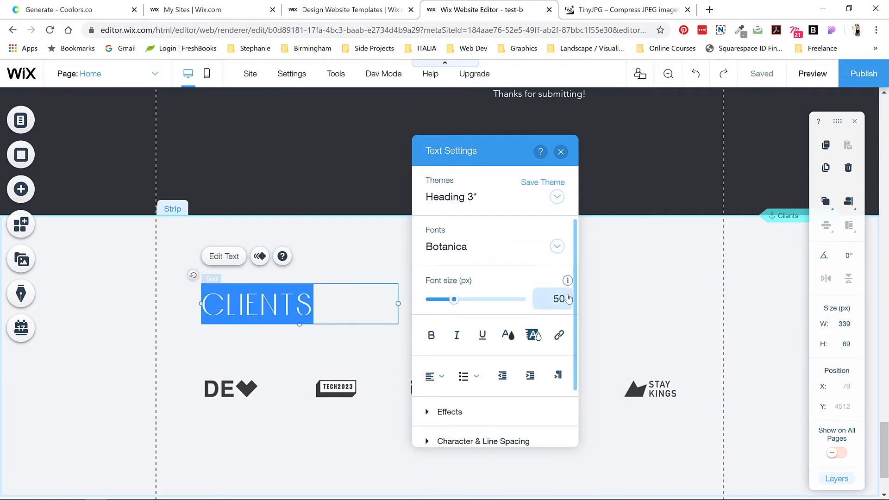
Step: Upload the four logo files from the Client Logos folder into the Clients gallery
click(505, 336)
key(Escape)
click(227, 387)
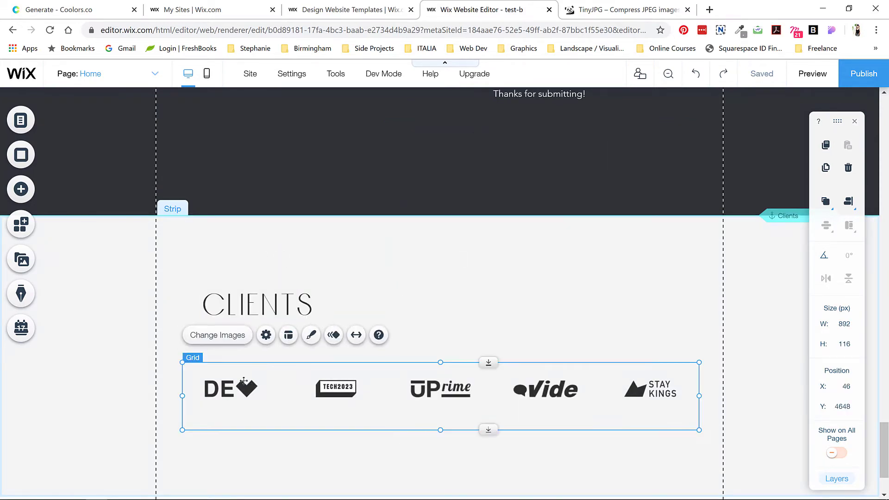
click(223, 335)
click(557, 162)
click(70, 135)
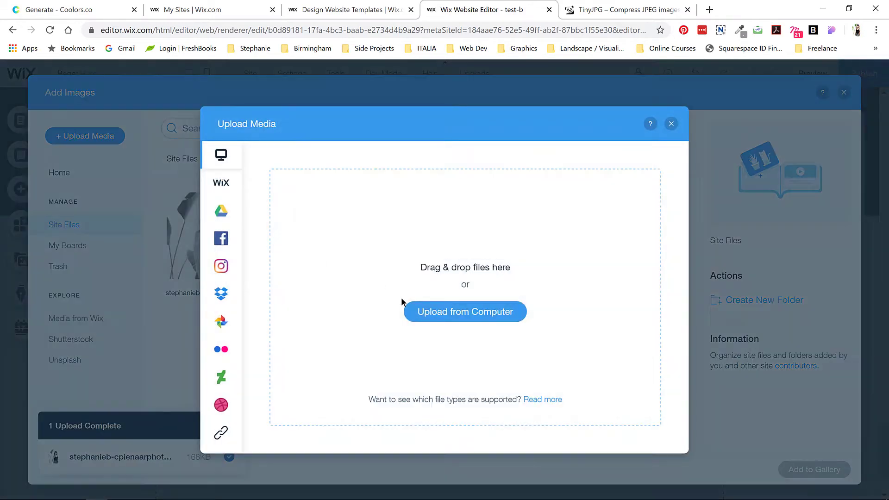
click(464, 312)
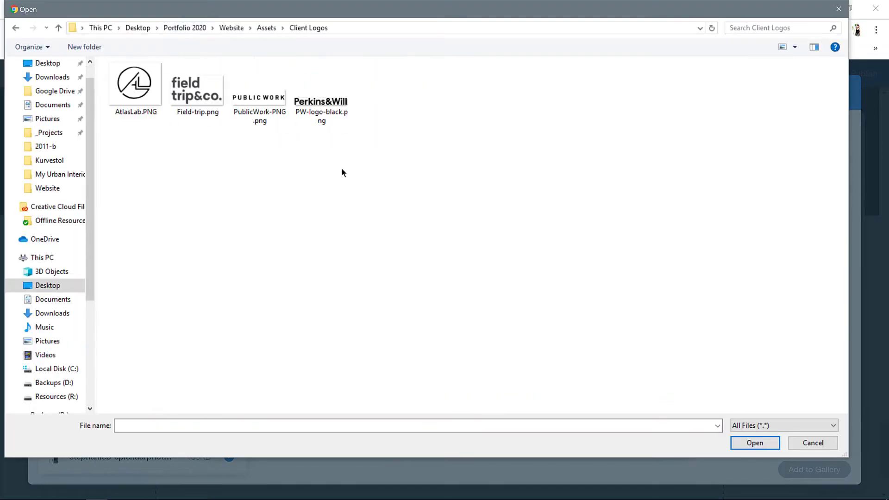
key(ctrl+a)
key(Return)
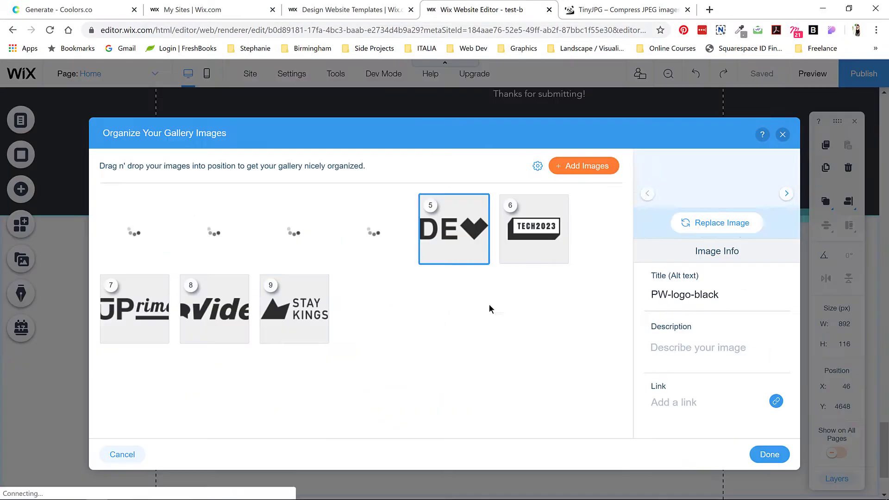
Step: Remove the old template logos from the Clients gallery and save it
click(478, 254)
click(478, 254)
click(478, 254)
click(478, 254)
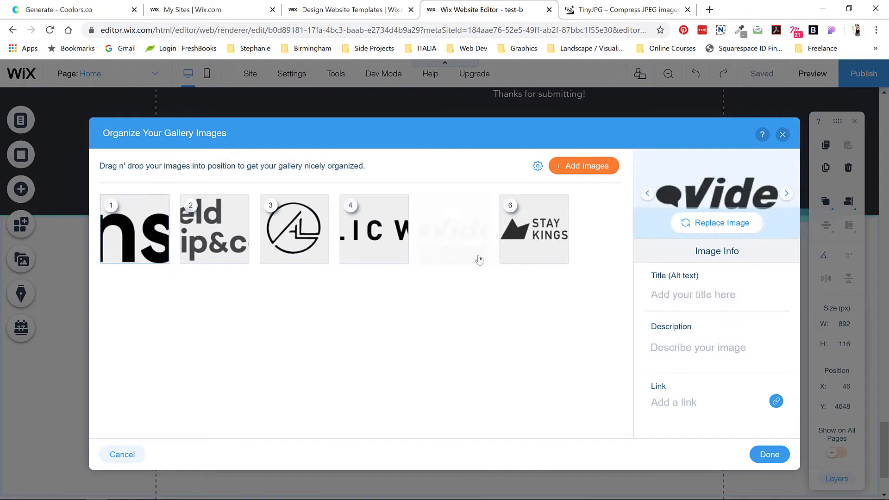
click(478, 255)
click(294, 229)
click(134, 229)
click(770, 454)
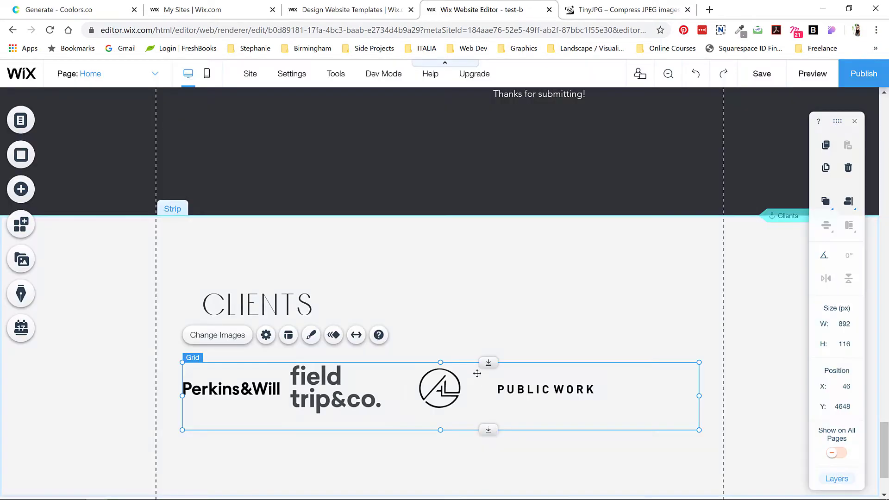
Step: Adjust the gallery columns, set 5 px logo spacing, and order Public Work first, AtlasLab second
click(286, 336)
drag(722, 244, 712, 244)
drag(698, 342, 694, 342)
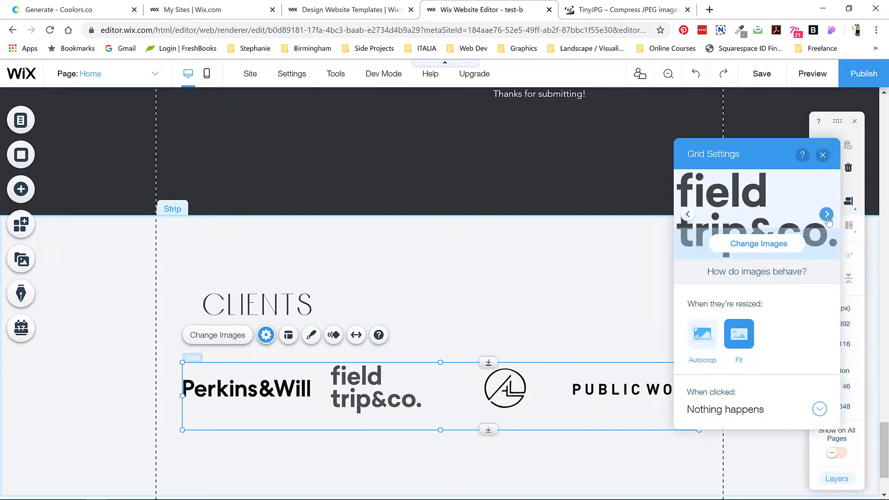
click(758, 243)
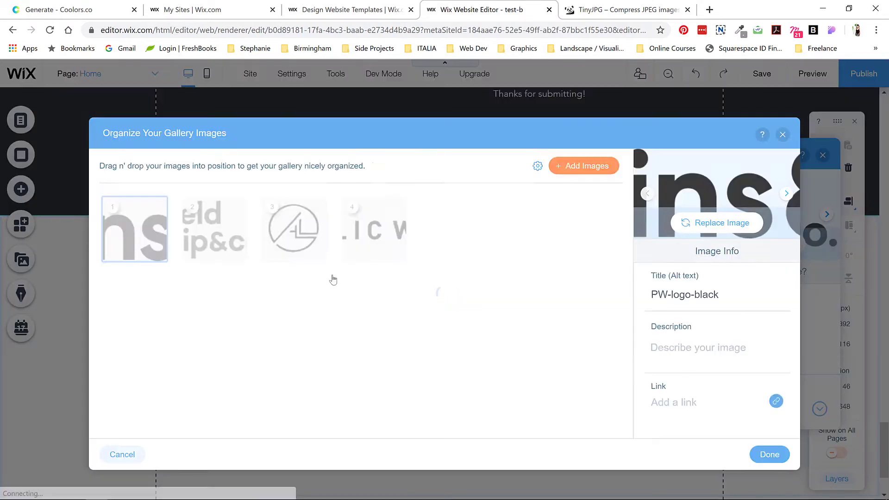
drag(375, 229, 134, 226)
drag(444, 229, 215, 227)
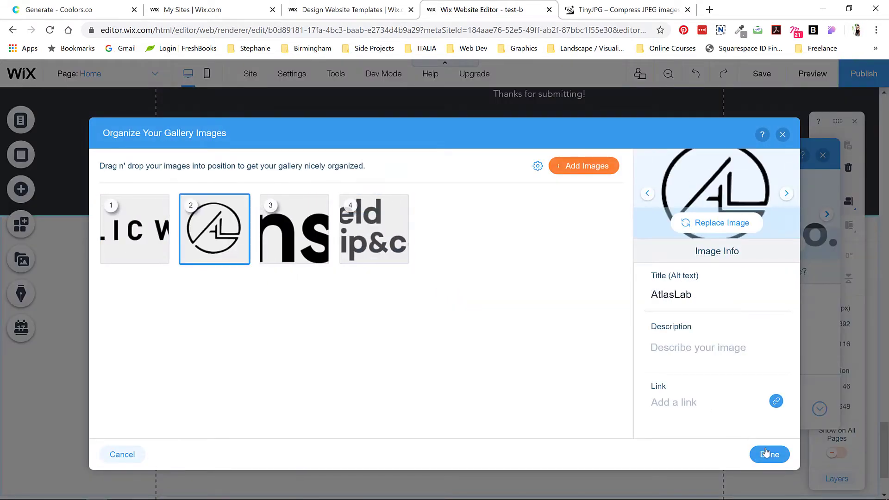
click(769, 454)
click(823, 155)
Step: Copy the #FFFFF7 hex code from the Coolors palette for the Clients strip background
click(438, 258)
click(232, 185)
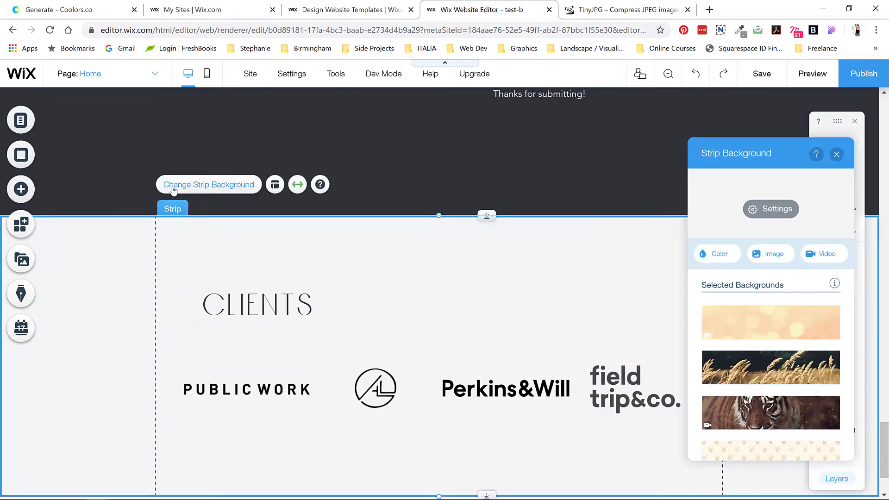
click(709, 254)
click(70, 9)
double_click(622, 453)
key(ctrl+c)
click(482, 9)
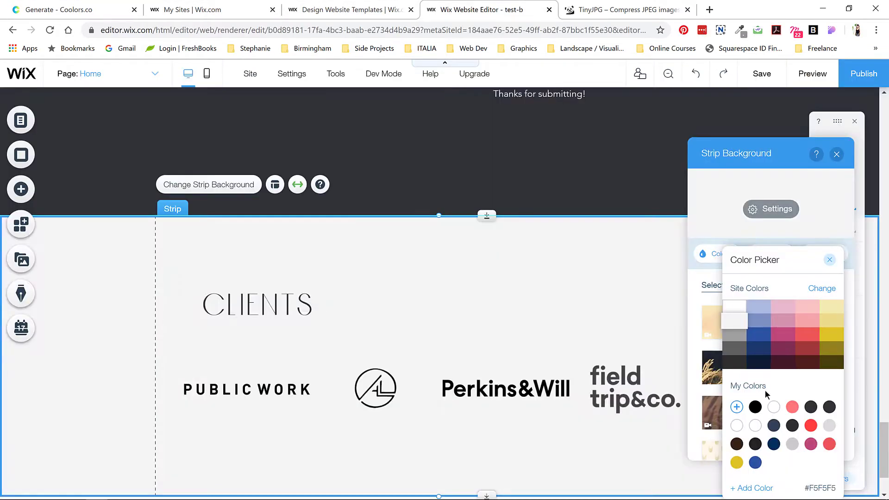
Step: Apply custom colour #FFFFF7 to the Clients strip, then select the footer copyright text for editing
click(736, 406)
click(40, 235)
key(ctrl+v)
click(91, 261)
click(830, 259)
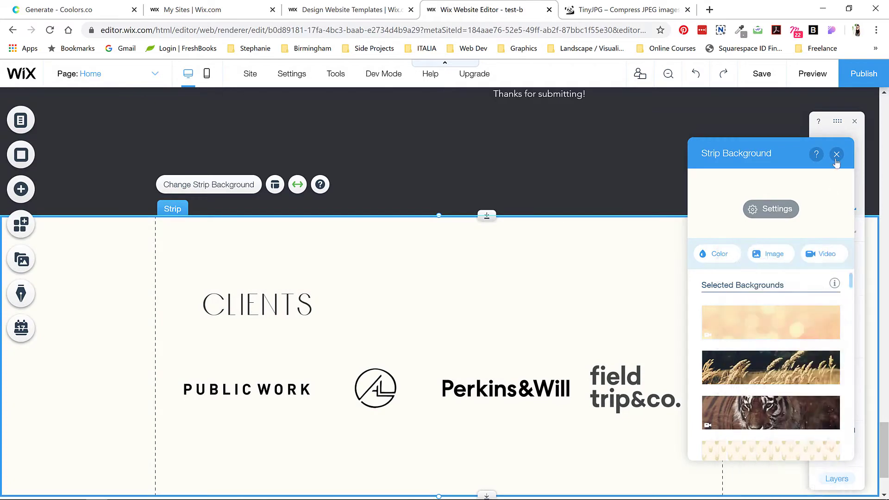
click(836, 155)
scroll(533, 264, down, 2)
click(397, 448)
double_click(397, 448)
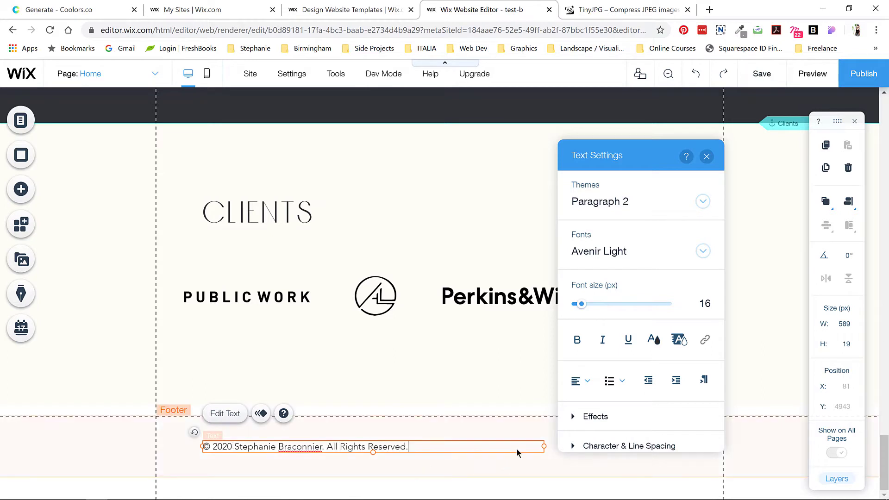
Step: Give the footer copyright text a new font
click(699, 251)
scroll(611, 365, down, 5)
click(617, 434)
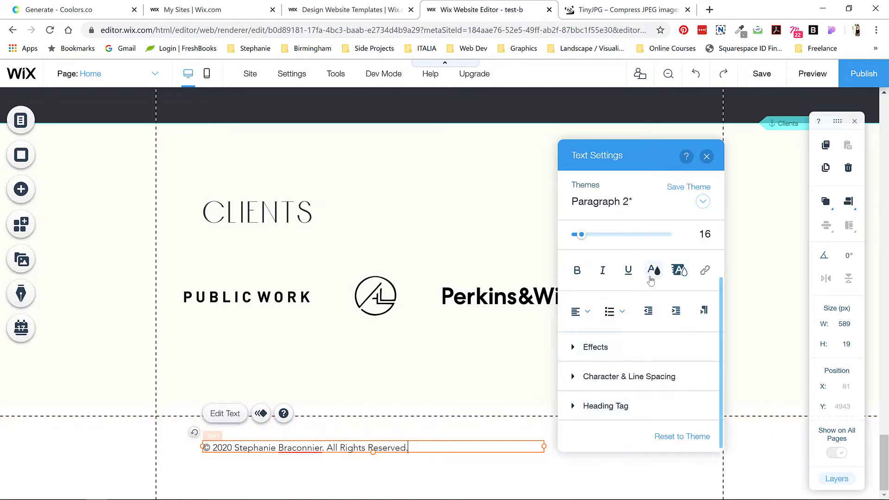
click(652, 270)
click(706, 156)
click(707, 156)
Step: Add a LinkedIn icon to the footer social bar and remove Facebook and Twitter
click(657, 446)
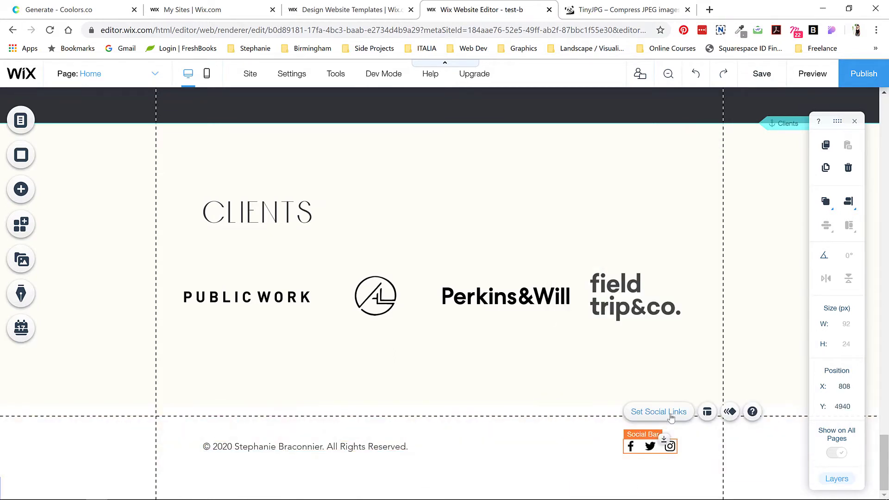
click(671, 416)
click(588, 165)
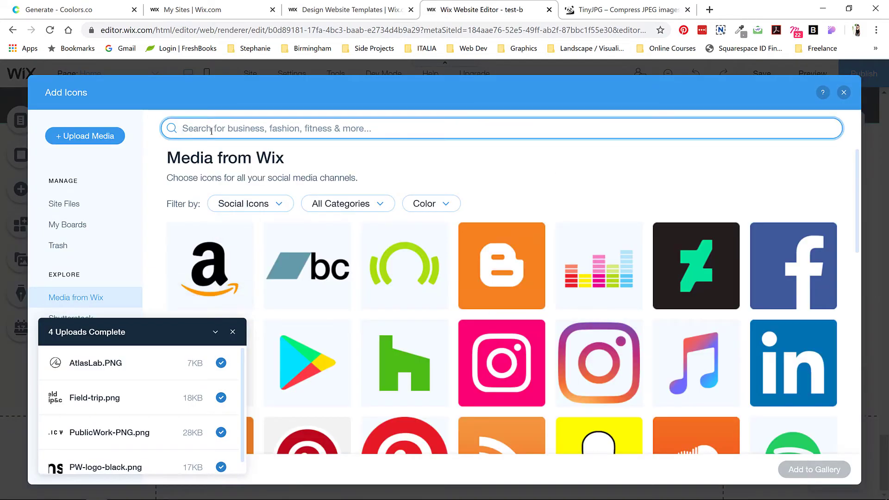
text(linked)
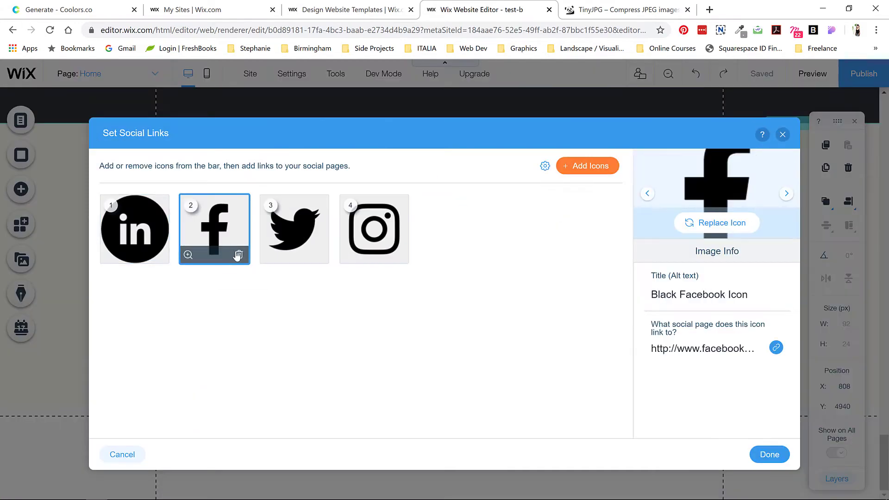
click(237, 255)
click(237, 255)
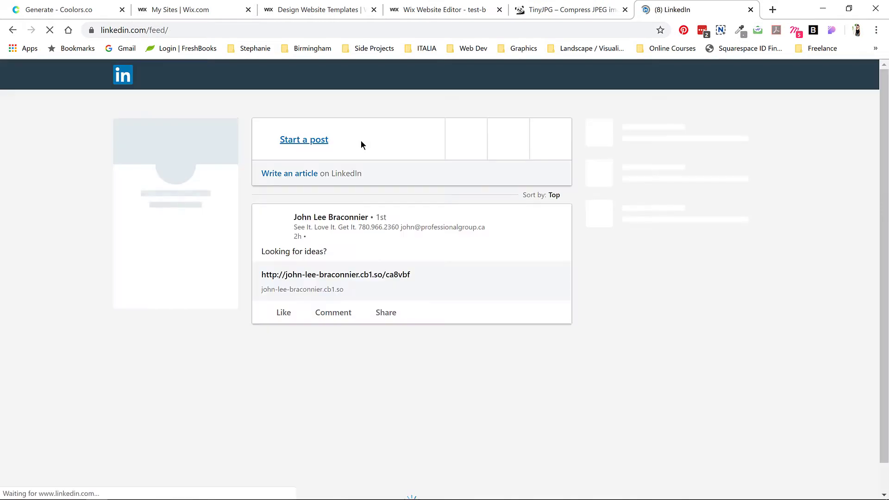
Step: Copy the owner's LinkedIn profile address and enter it as the LinkedIn icon's link
click(637, 76)
click(561, 167)
click(189, 31)
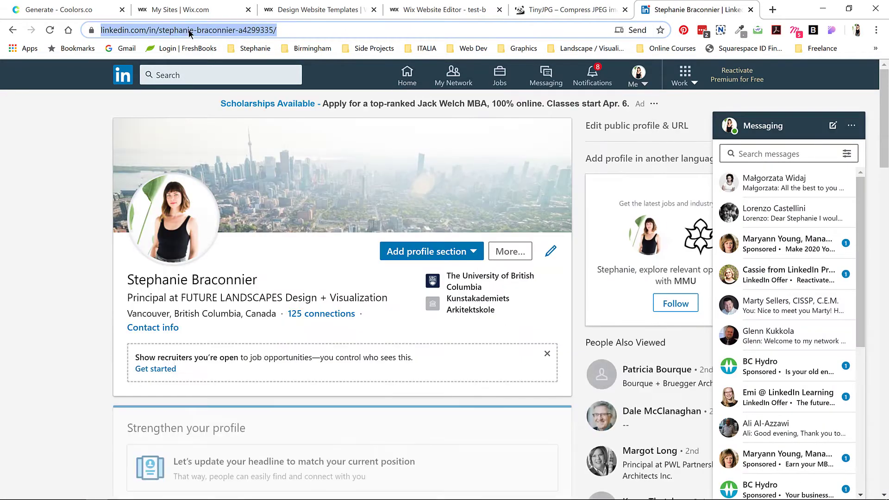
click(437, 9)
click(679, 350)
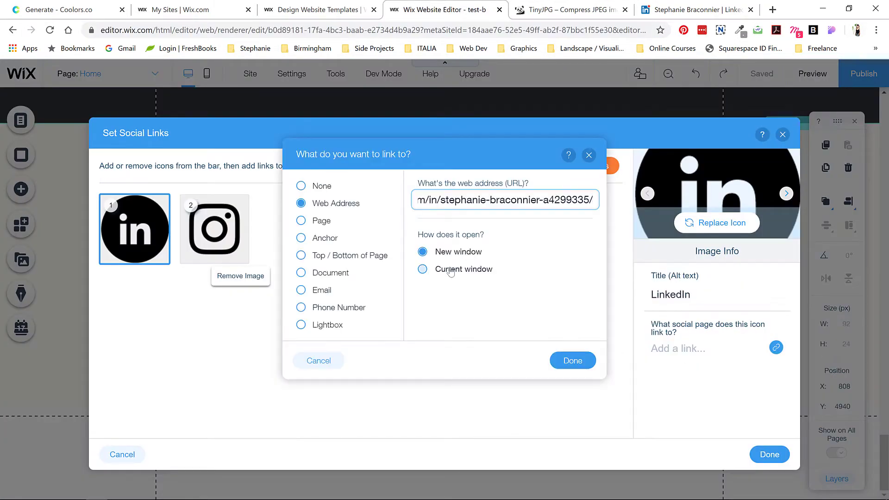
Step: Confirm the LinkedIn link and give the Instagram icon the studio's Instagram web address
click(571, 359)
click(218, 236)
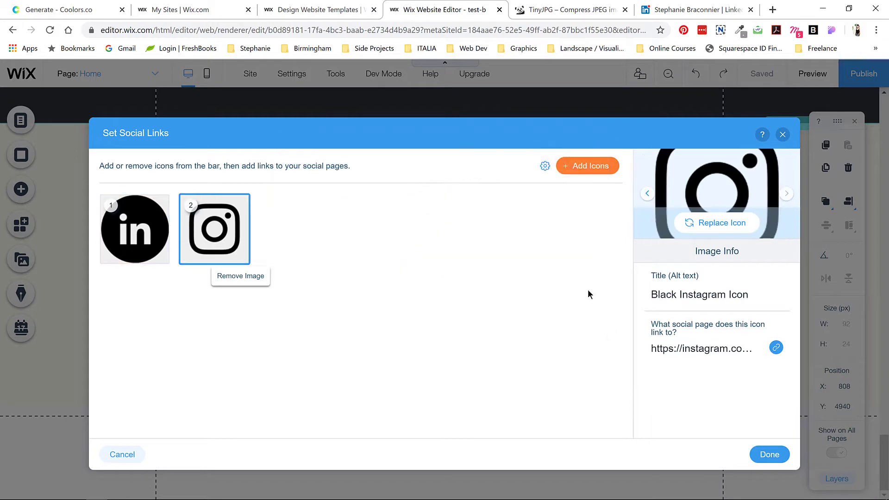
click(776, 348)
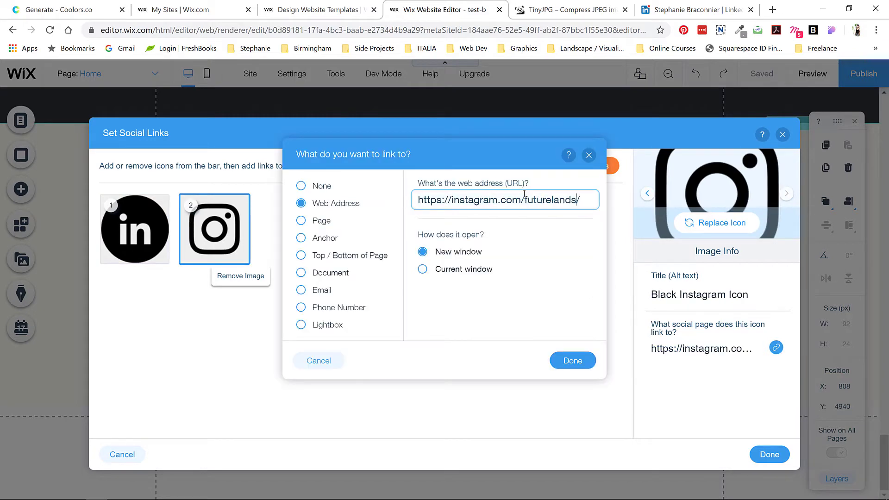
click(573, 361)
click(770, 454)
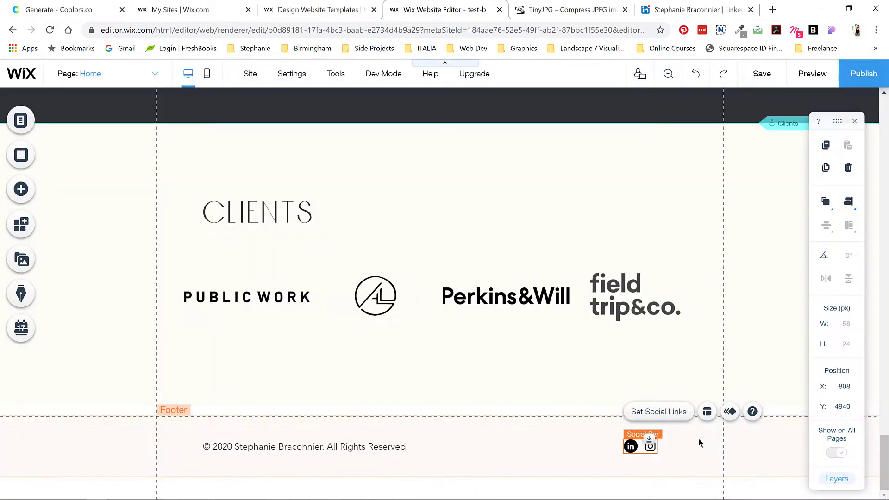
scroll(525, 373, up, 20)
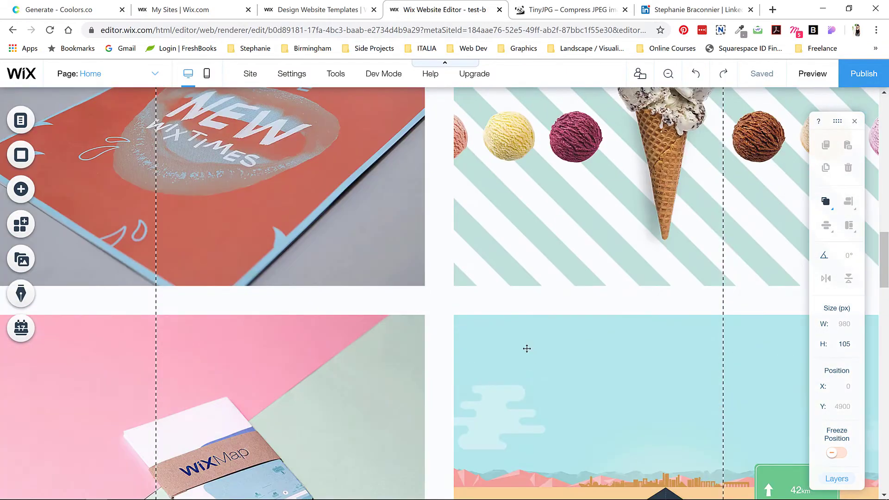
scroll(337, 278, up, 10)
scroll(337, 279, down, 3)
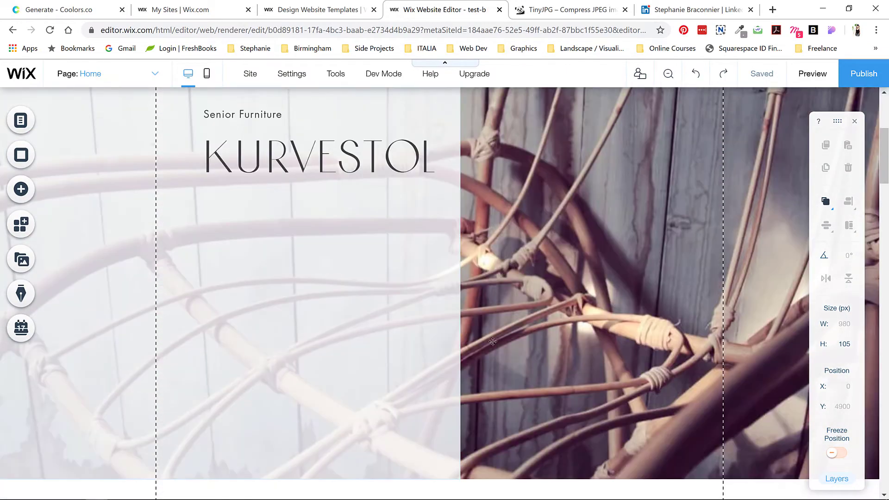
Step: Replace the 'Ingredients' header title text with the owner's name
scroll(320, 254, up, 5)
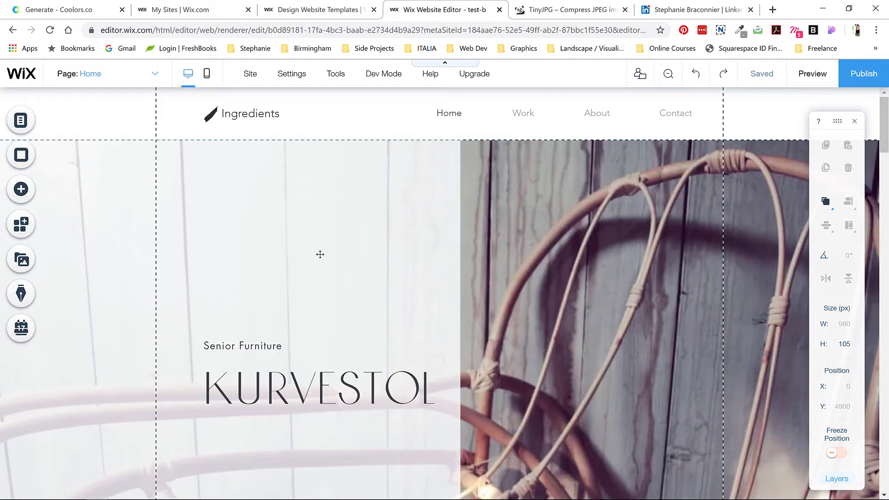
click(238, 149)
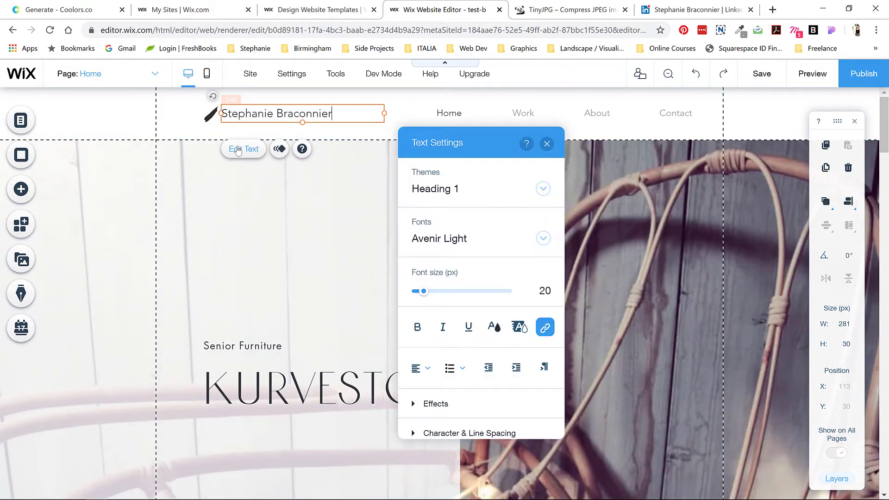
click(541, 239)
scroll(453, 337, down, 5)
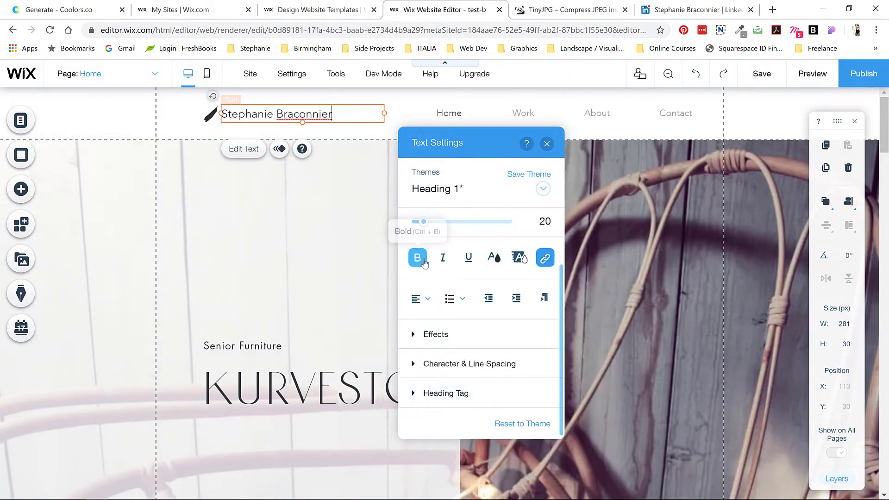
click(494, 257)
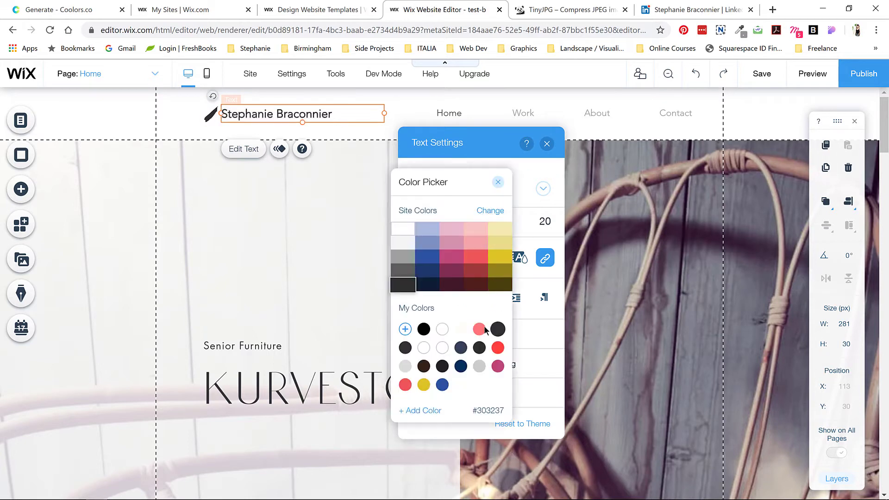
Step: Delete the pen icon beside the title and shift the title left into its place
click(206, 115)
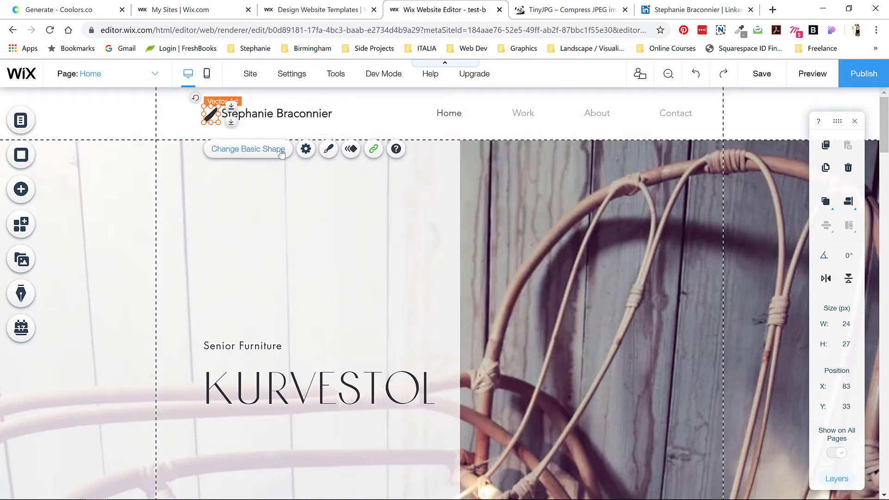
click(304, 149)
click(567, 144)
key(Delete)
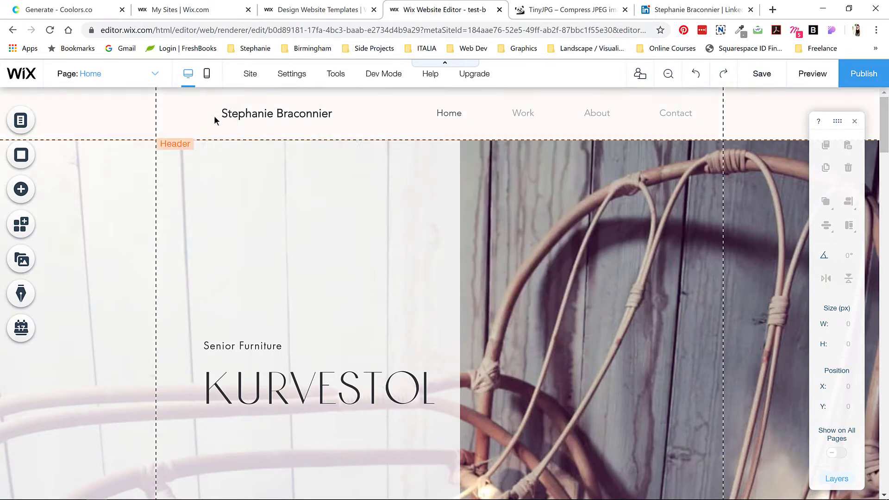
drag(254, 114, 239, 113)
Step: Customize the header menu's design and set its text font to Futura
click(449, 115)
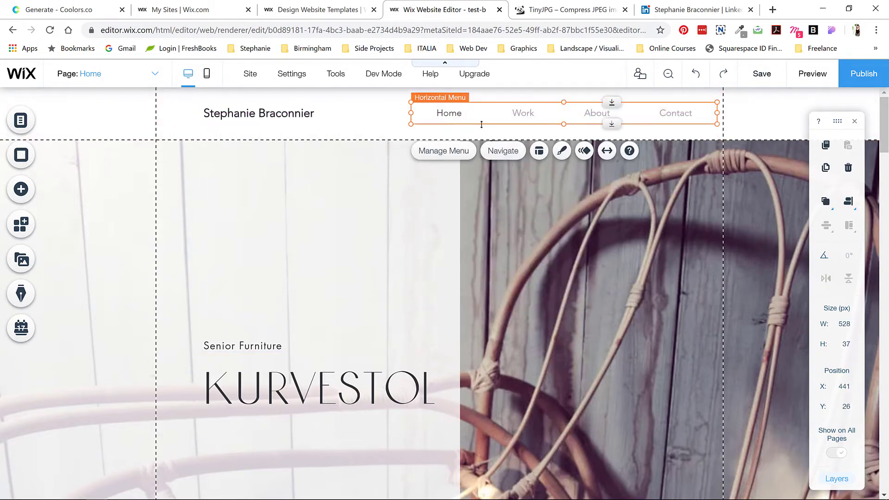
click(451, 153)
key(Escape)
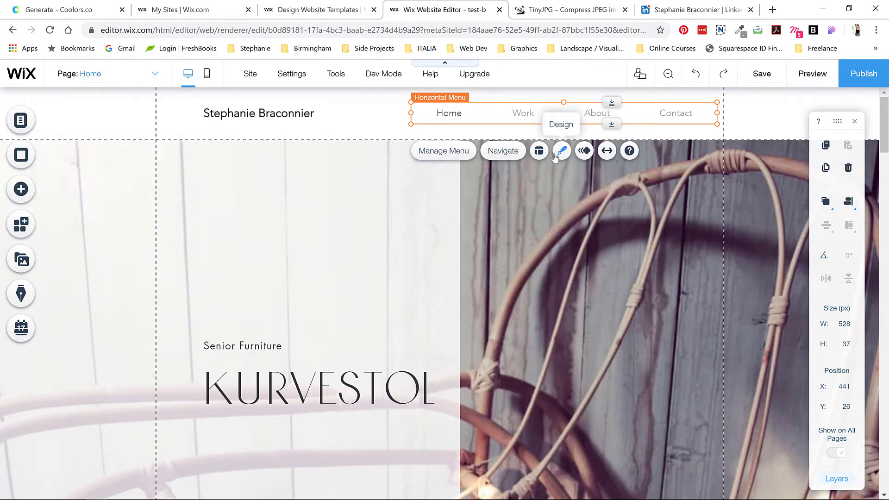
click(562, 151)
click(301, 425)
click(281, 355)
click(324, 395)
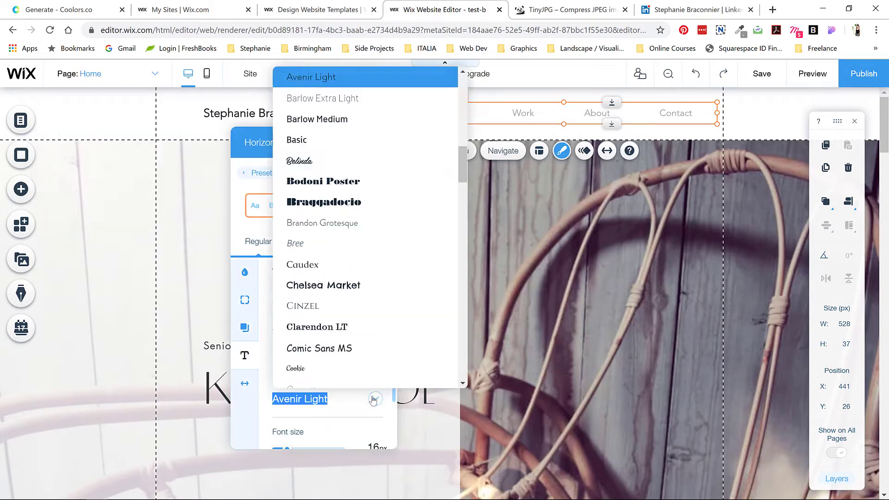
scroll(324, 277, down, 5)
click(317, 292)
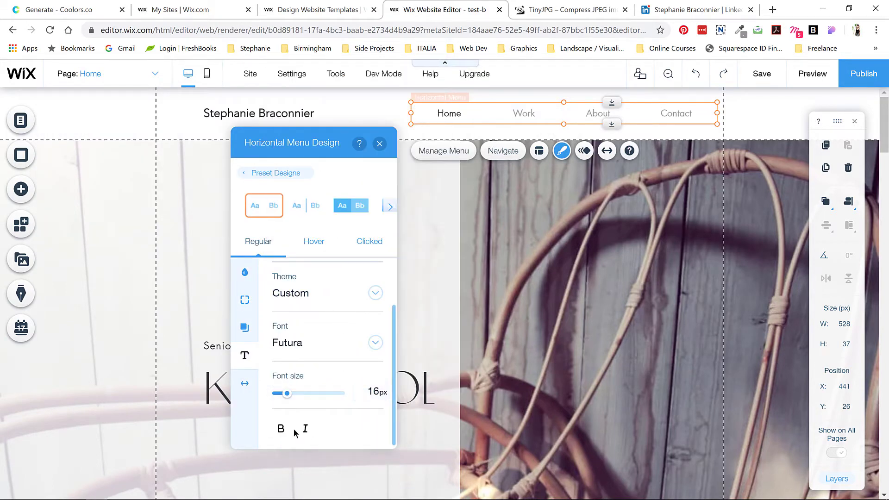
Step: Give menu items a custom #BAA7B0 hover colour and pink #FF7578 clicked colour
click(314, 241)
click(61, 9)
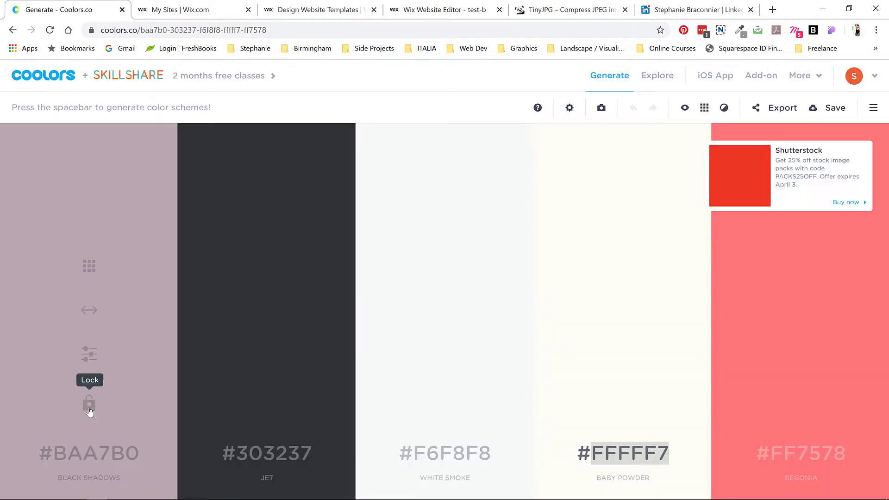
click(438, 9)
click(375, 302)
click(253, 410)
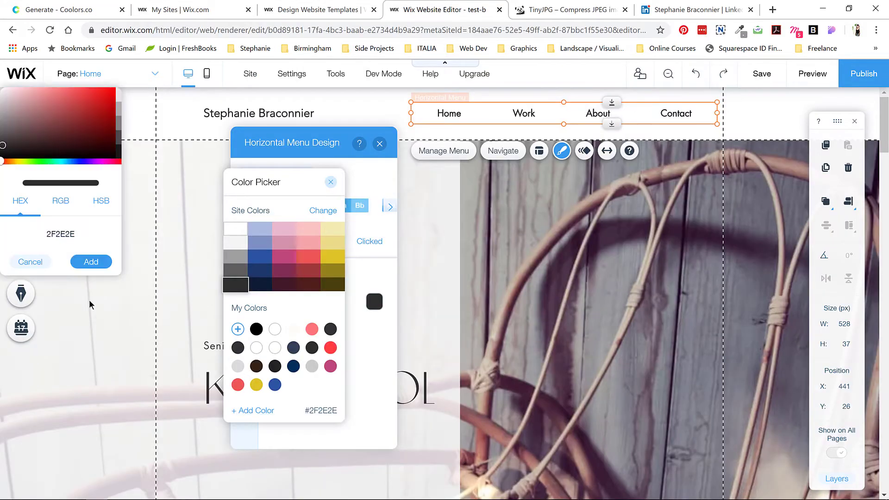
click(88, 262)
click(363, 245)
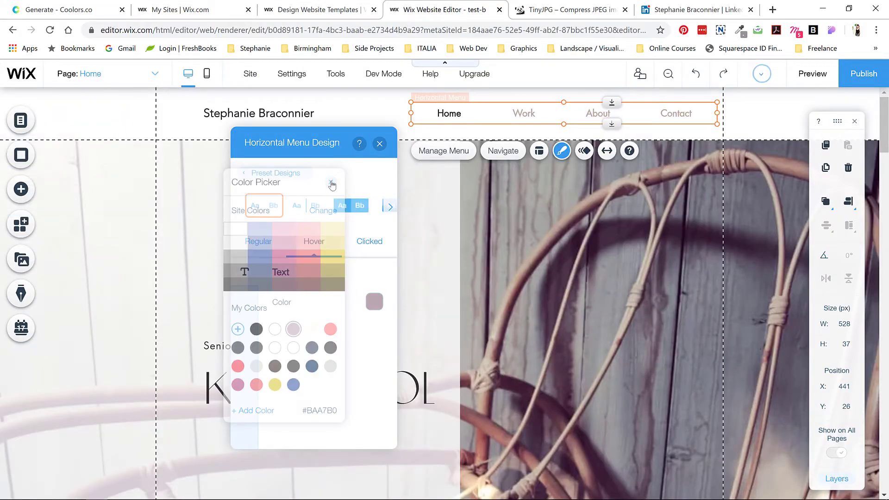
click(374, 301)
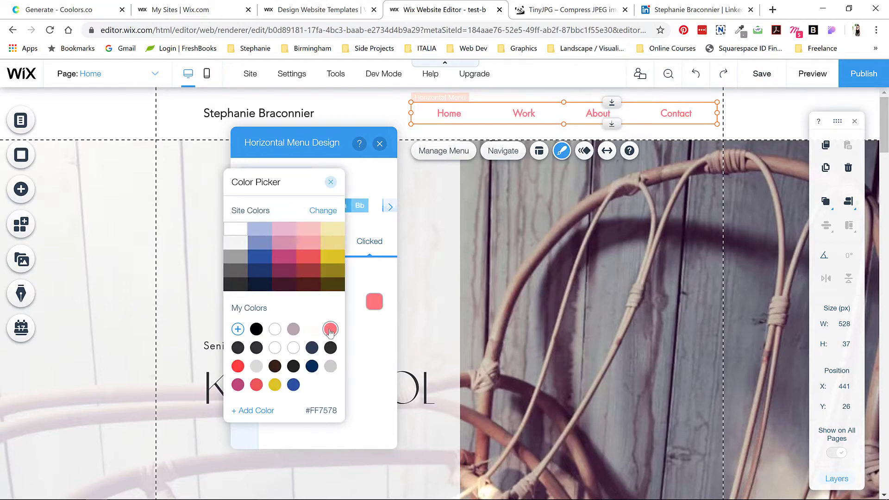
click(303, 169)
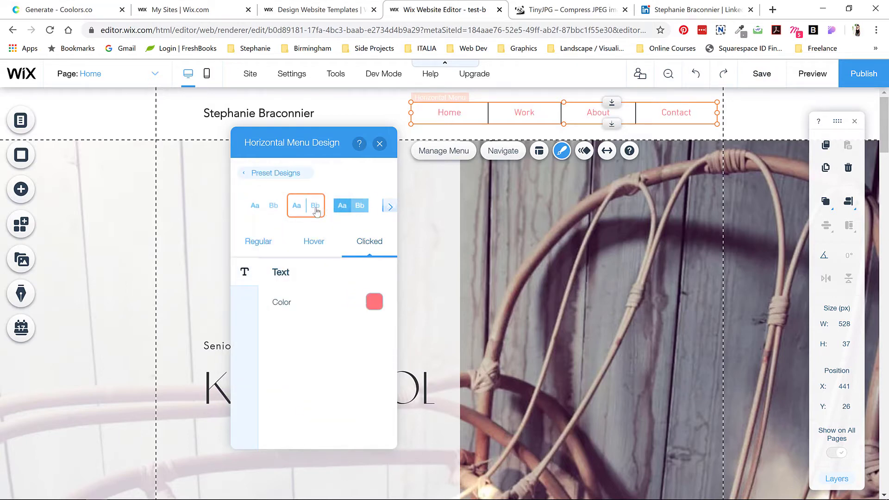
Step: In the regular menu state, keep bold Futura text and review menu spacing
click(258, 241)
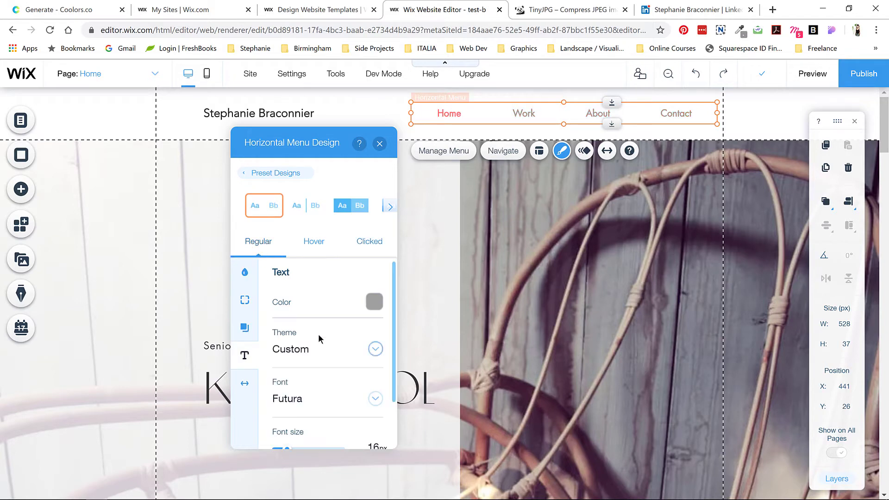
click(373, 398)
click(359, 399)
scroll(352, 401, down, 1)
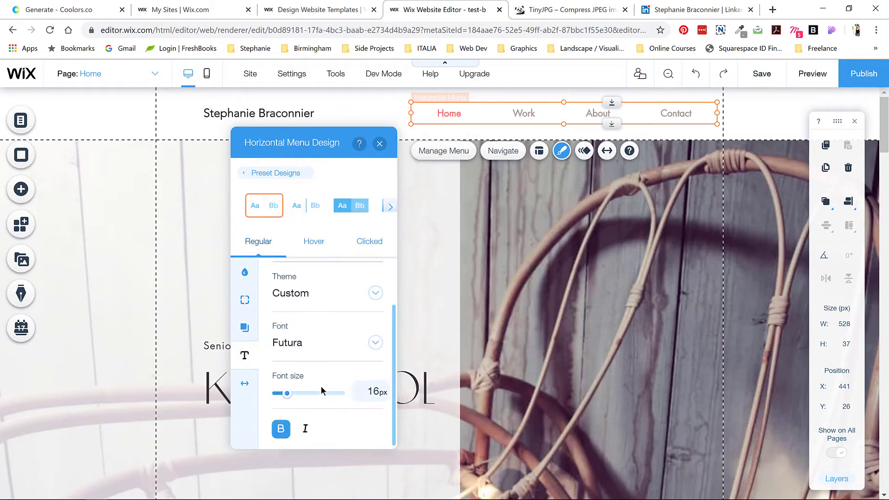
click(240, 387)
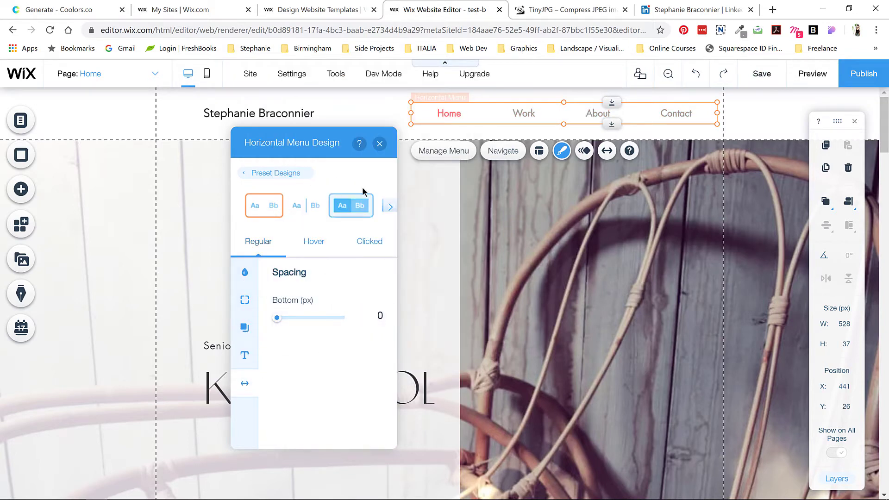
click(380, 144)
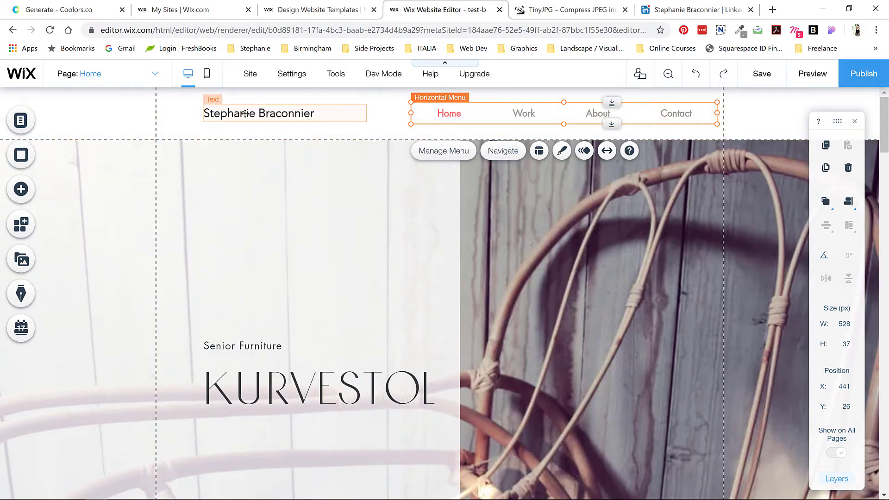
Step: Set the header name in capital letters with 0.1 character spacing
double_click(245, 114)
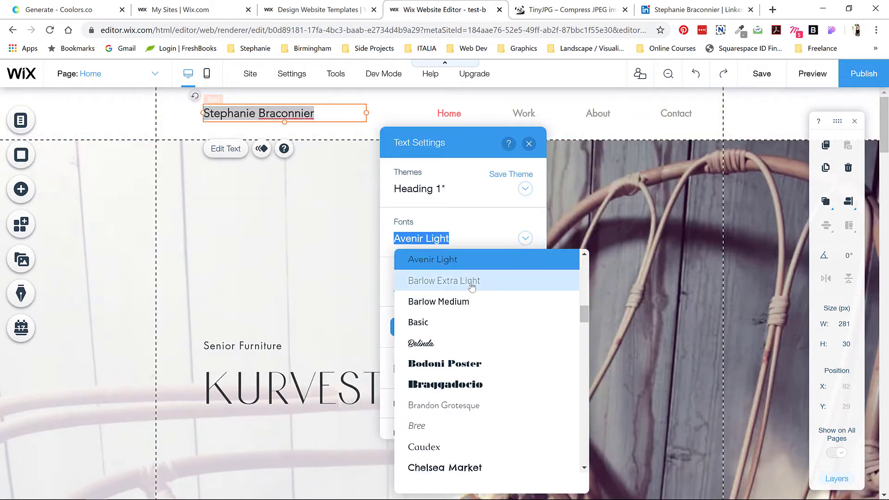
click(422, 433)
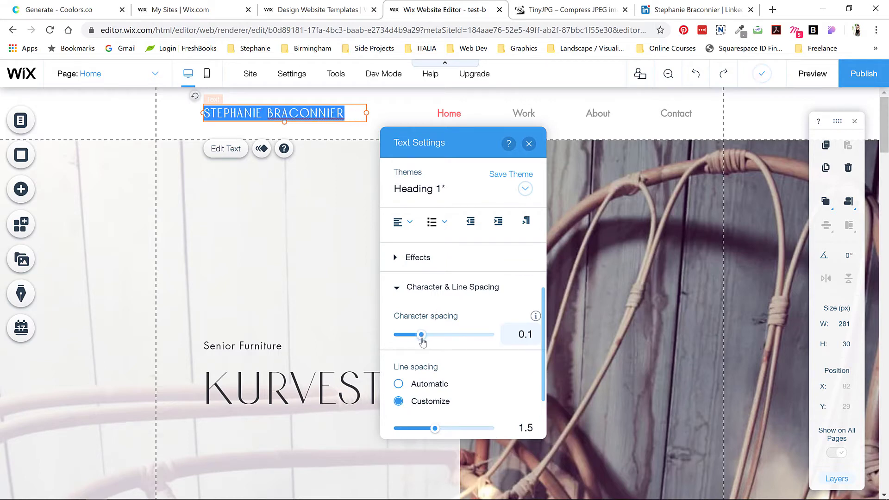
scroll(430, 357, down, 2)
click(529, 145)
click(523, 114)
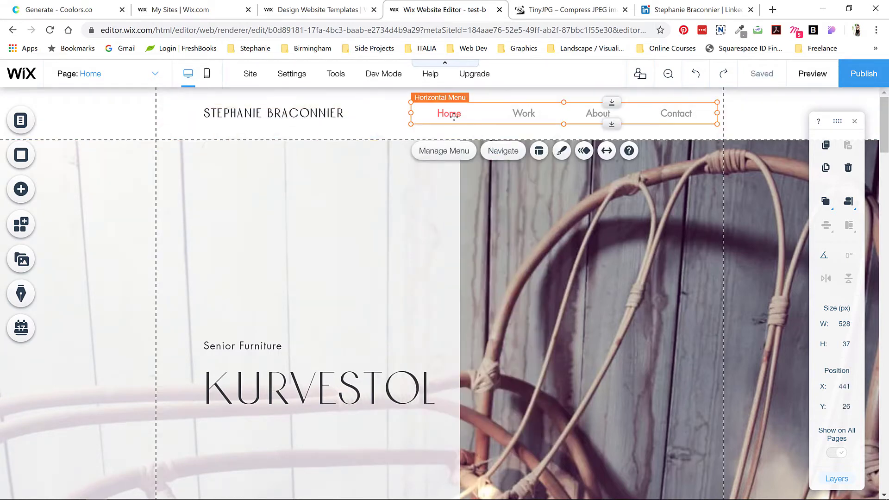
Step: Preview the site with the restyled header name, then return to editing
scroll(549, 241, down, 5)
key(ctrl+shift+p)
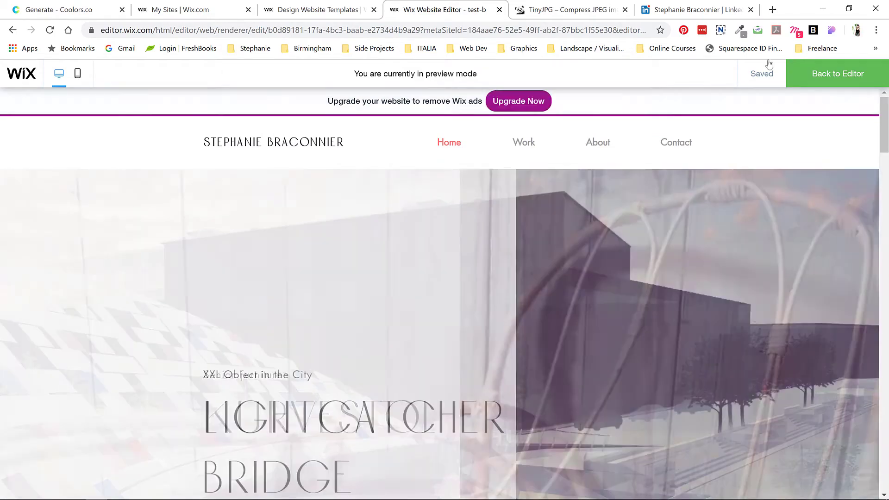
key(ctrl+shift+p)
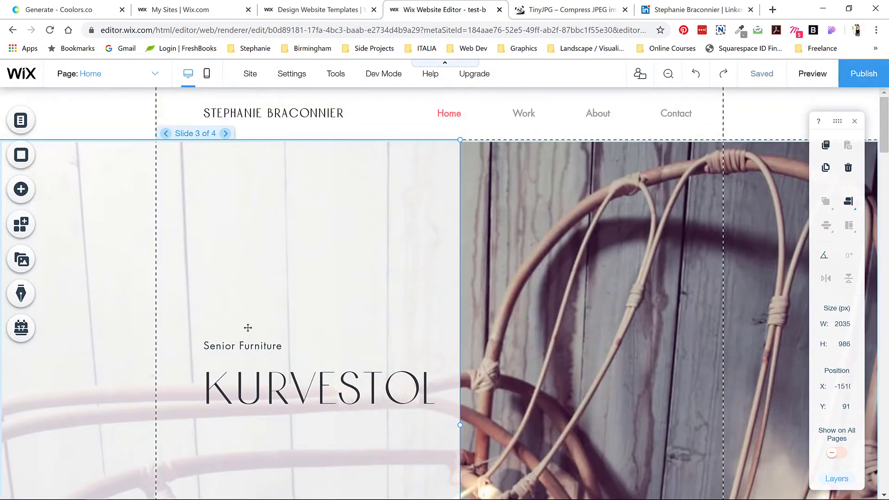
Step: Raise the Kurvestol slide's text block and drag the slideshow's bottom edge up to shorten it
click(255, 348)
drag(254, 348, 254, 289)
scroll(310, 248, down, 5)
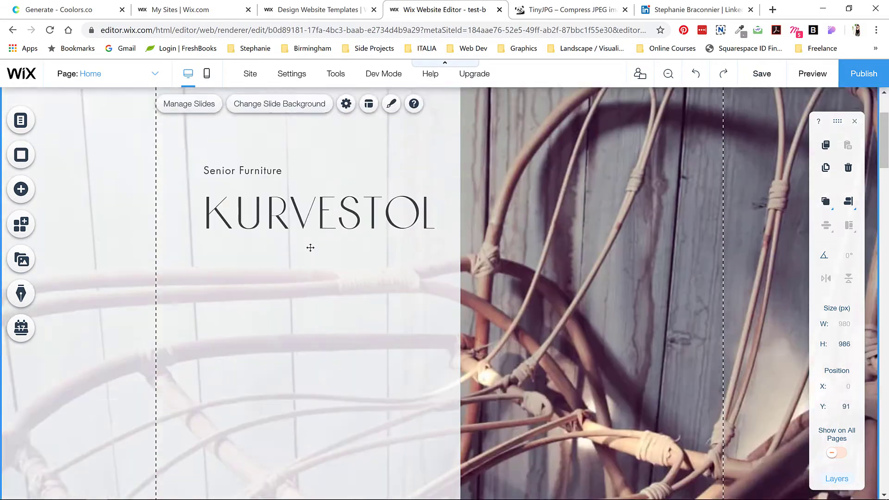
drag(495, 477, 495, 366)
scroll(494, 365, up, 3)
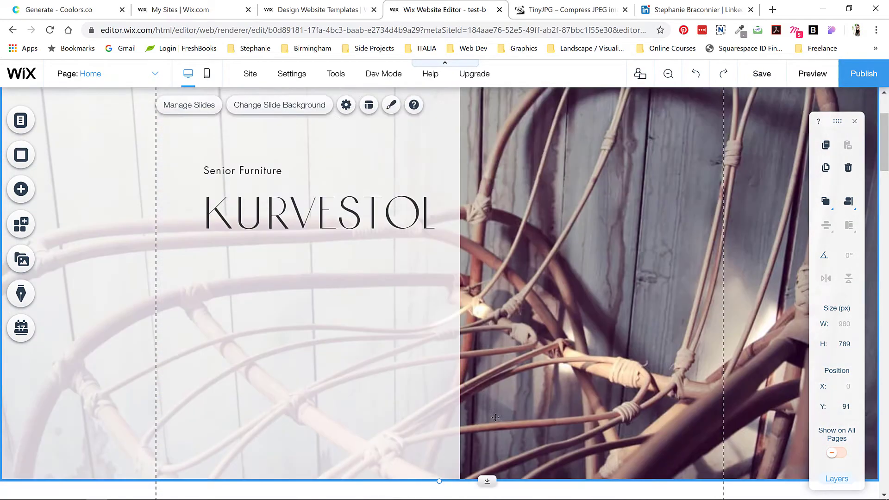
drag(491, 480, 489, 427)
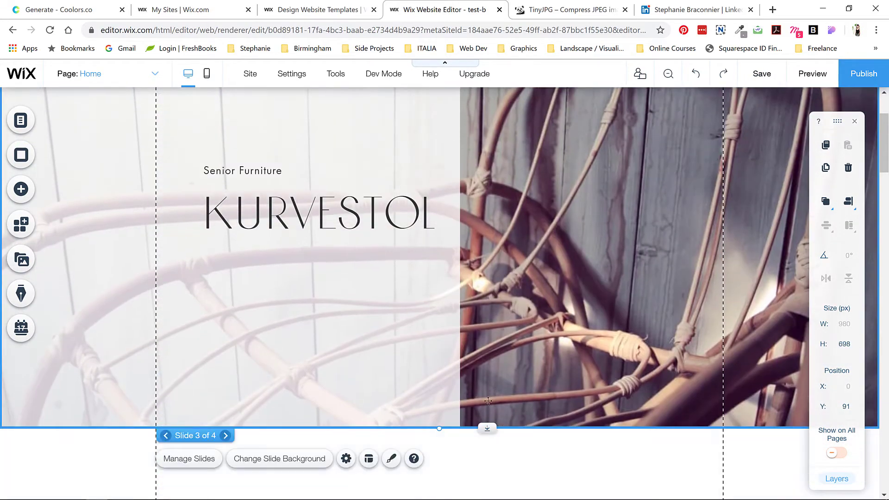
scroll(488, 427, up, 3)
Step: Move the MY URBAN INTERIOR title block higher on its slide
click(225, 134)
click(243, 346)
drag(243, 378, 257, 301)
click(166, 134)
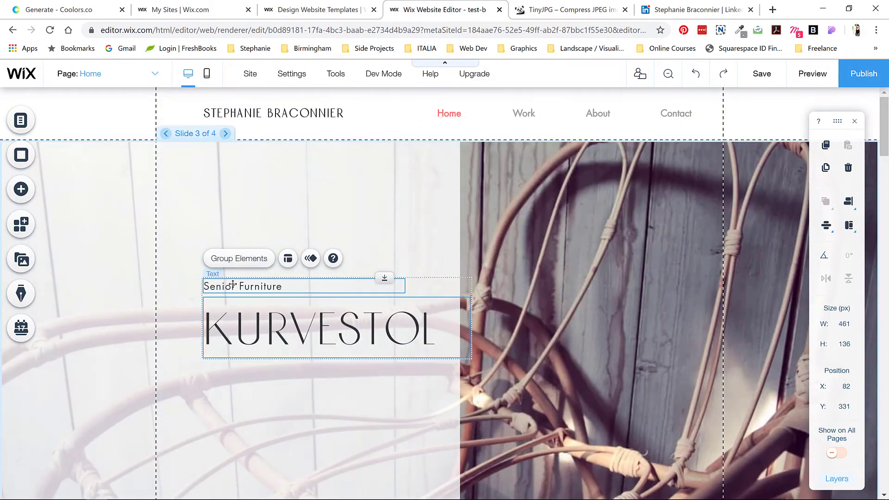
click(238, 244)
click(235, 293)
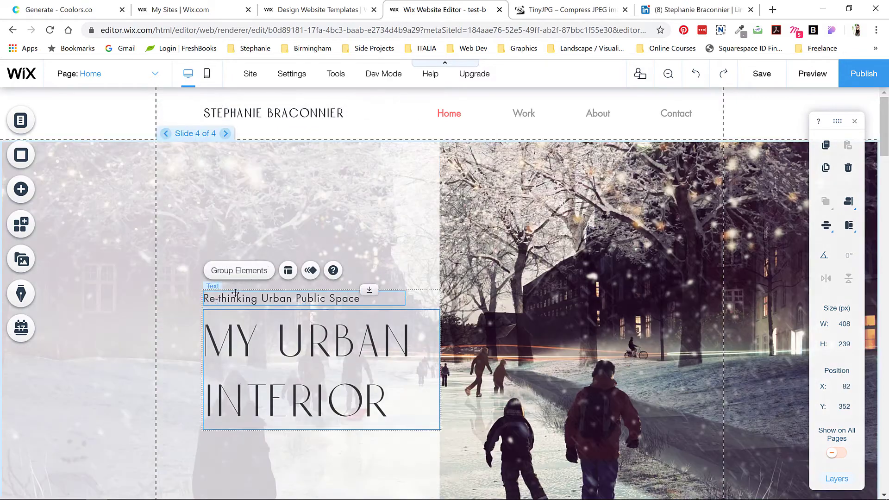
drag(236, 283, 237, 284)
Step: Raise The Inhabitable Edge and XXL Object title blocks on their slides
click(225, 134)
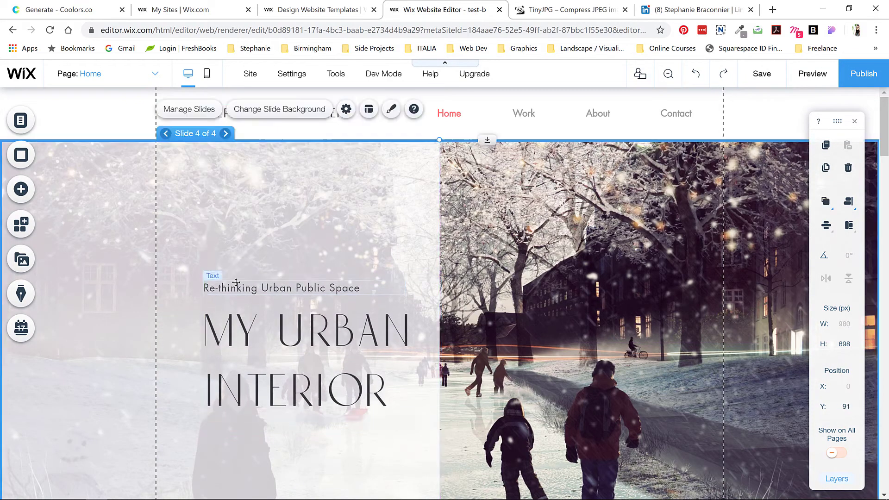
click(237, 343)
drag(237, 342, 237, 281)
click(226, 133)
click(246, 343)
drag(246, 343, 245, 286)
click(225, 133)
Step: Save the site and briefly preview it before returning to the editor
key(ctrl+s)
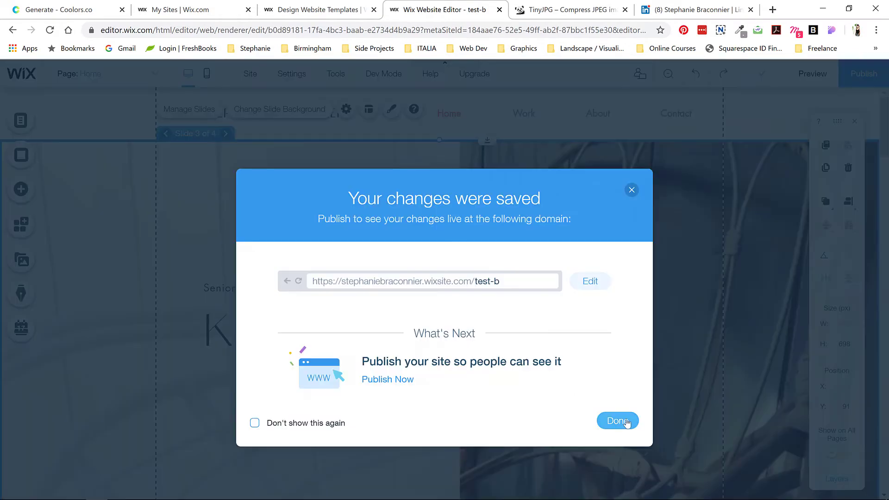
click(617, 421)
scroll(574, 324, down, 10)
click(812, 74)
click(823, 74)
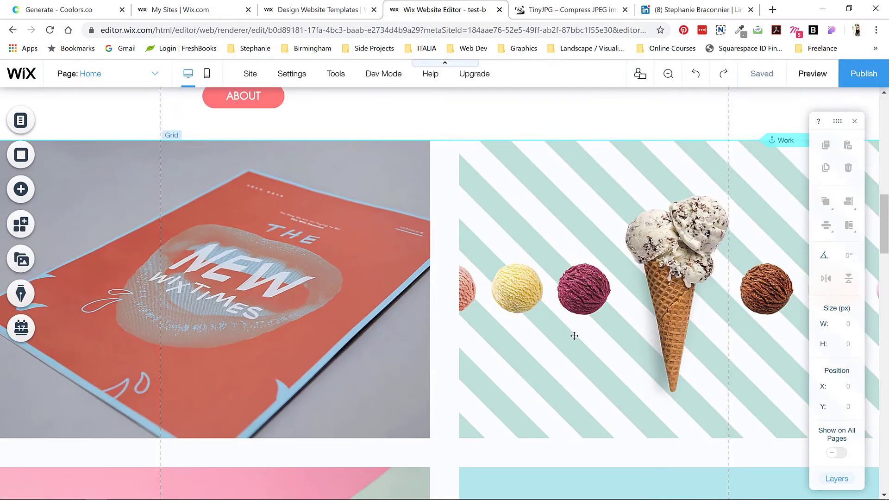
Step: Upload Chair_01.jpg from the Kurvestol assets folder into the gallery's media
click(128, 236)
click(137, 206)
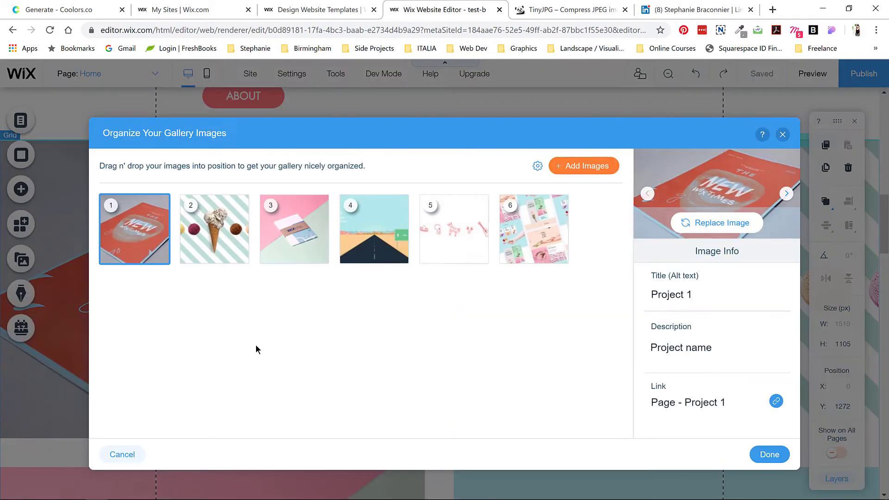
click(564, 167)
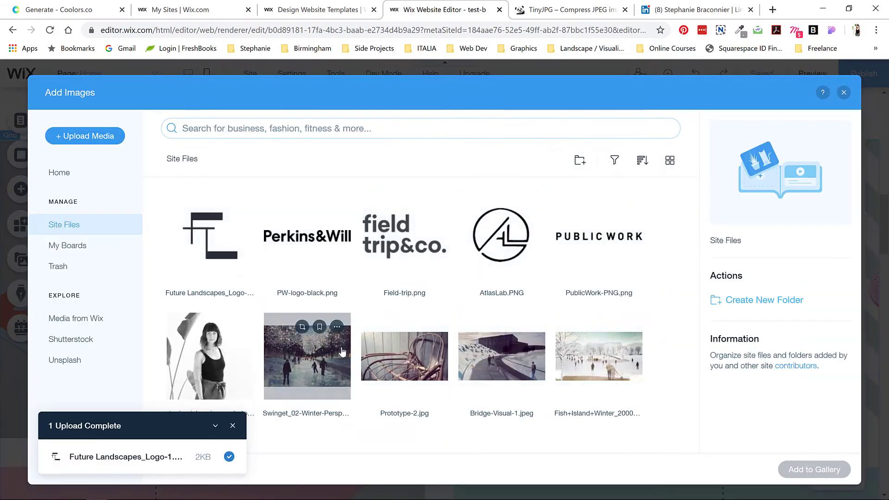
click(85, 136)
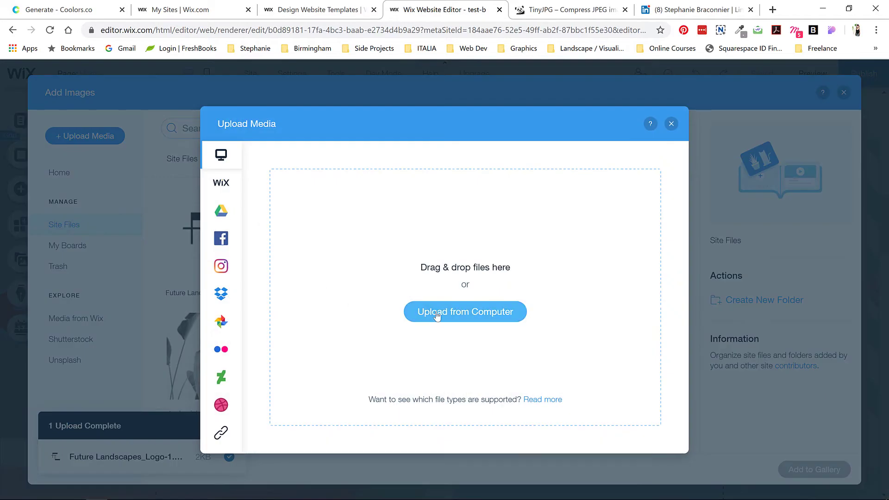
click(437, 317)
click(182, 27)
double_click(155, 103)
double_click(155, 80)
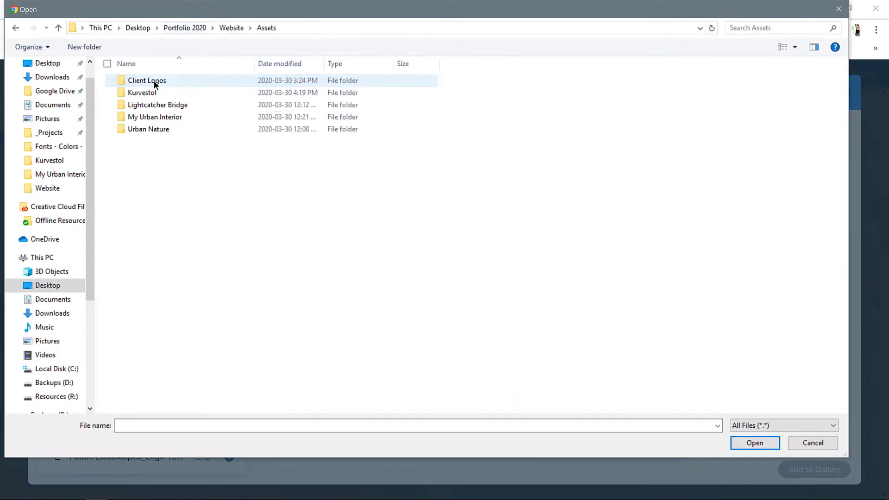
double_click(155, 92)
click(197, 98)
click(755, 443)
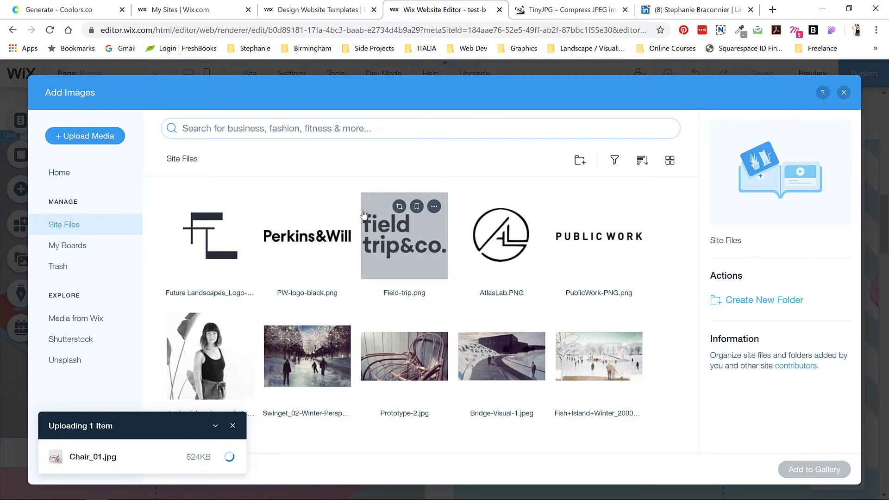
Step: Upload images from the Lightcatcher Bridge folder and add the selected images to the gallery
click(60, 144)
click(429, 305)
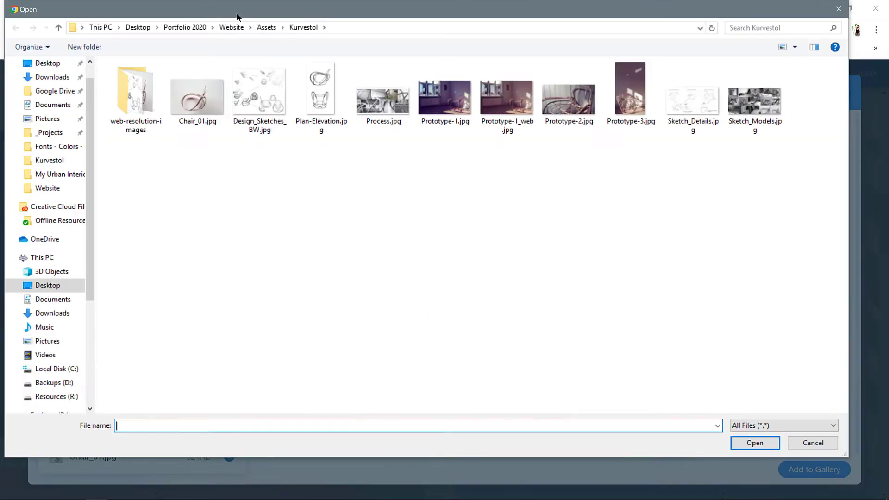
click(268, 27)
double_click(180, 106)
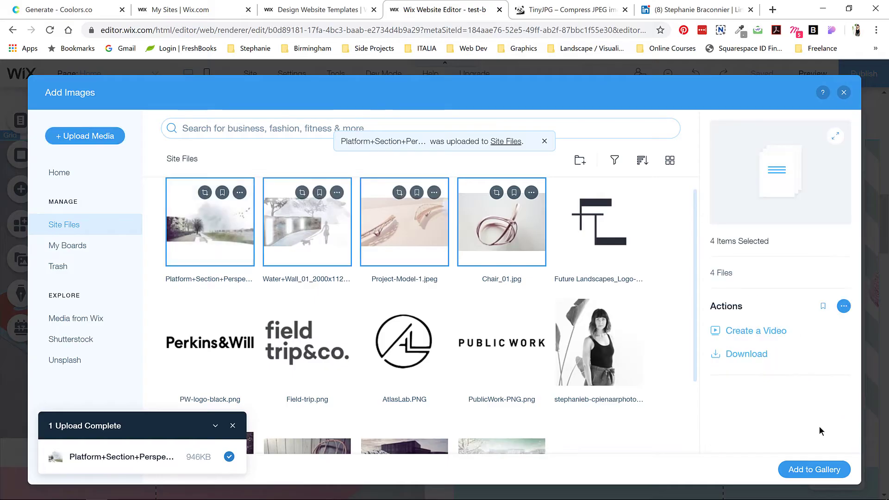
click(814, 470)
click(454, 229)
Step: Link the Chair_01 image to the Project 3 page
click(134, 229)
click(688, 404)
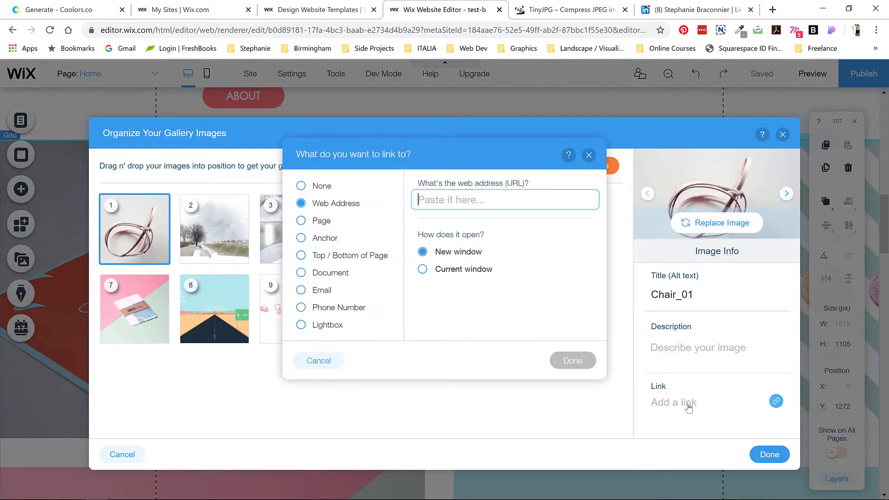
click(301, 220)
click(460, 211)
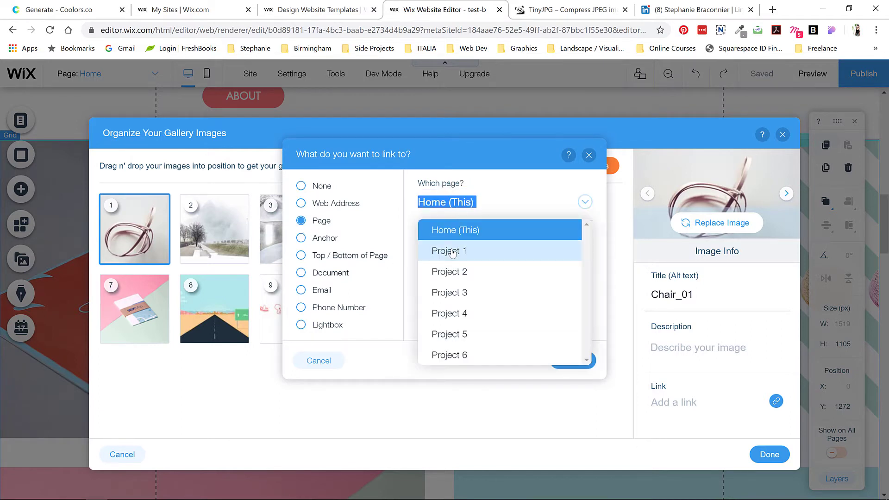
click(445, 250)
click(491, 209)
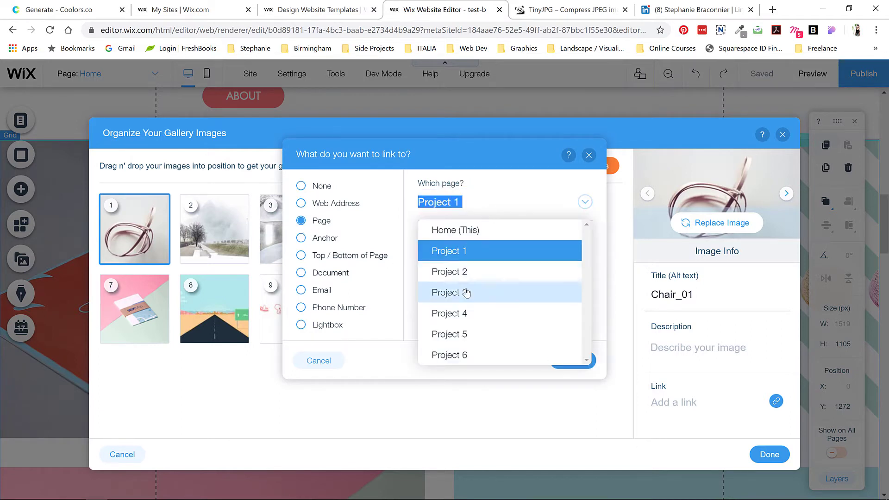
click(460, 290)
click(584, 366)
Step: Link the landscape image to Project 1, opening in the same window
click(222, 225)
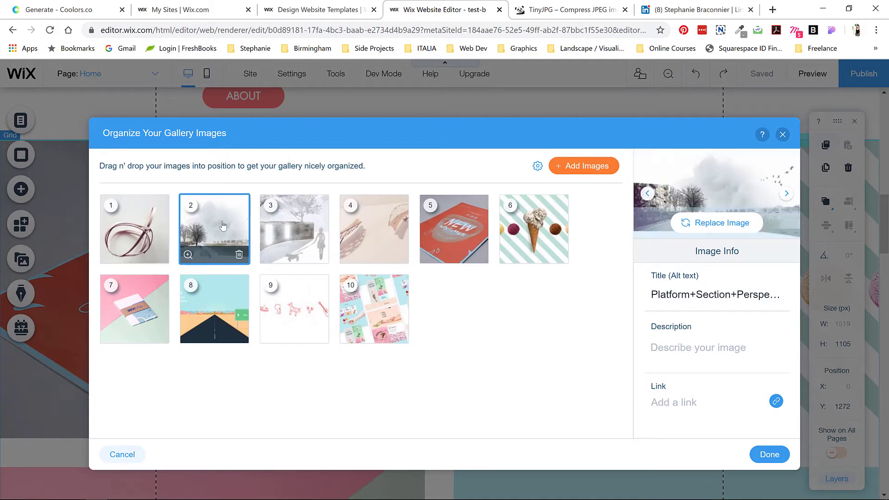
click(776, 401)
click(464, 269)
click(301, 220)
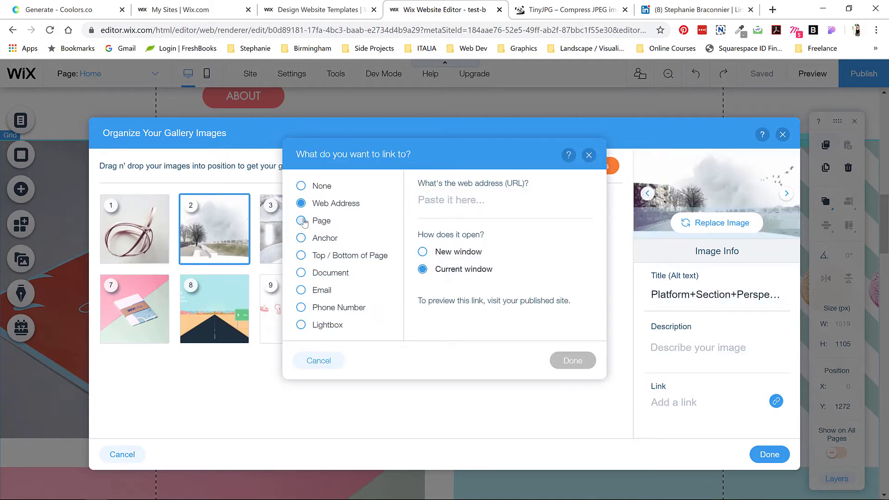
click(527, 207)
click(459, 249)
click(573, 361)
Step: Link the water wall image to Project 4 and the model image to Project 2
click(321, 237)
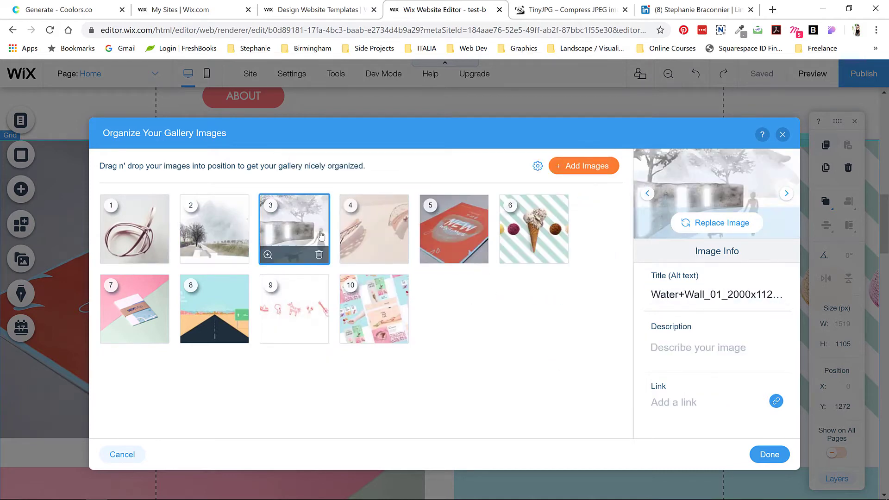
click(776, 401)
click(301, 220)
click(527, 202)
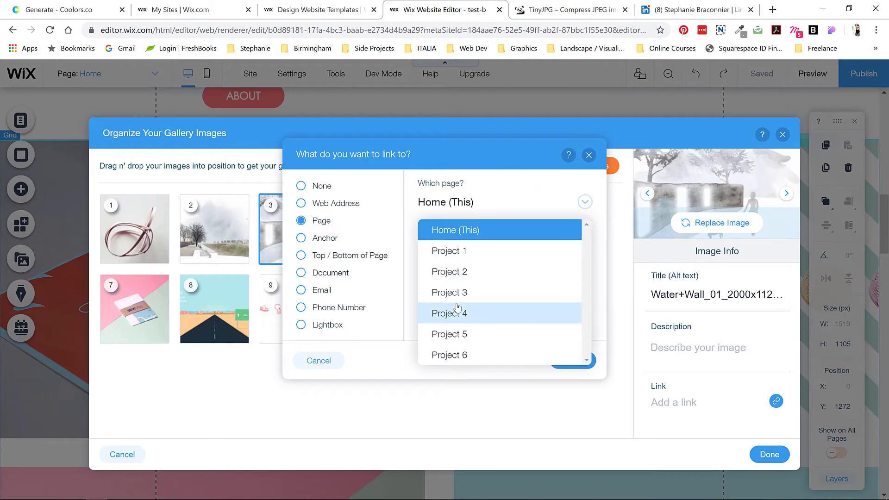
click(458, 311)
click(573, 361)
click(373, 228)
click(776, 401)
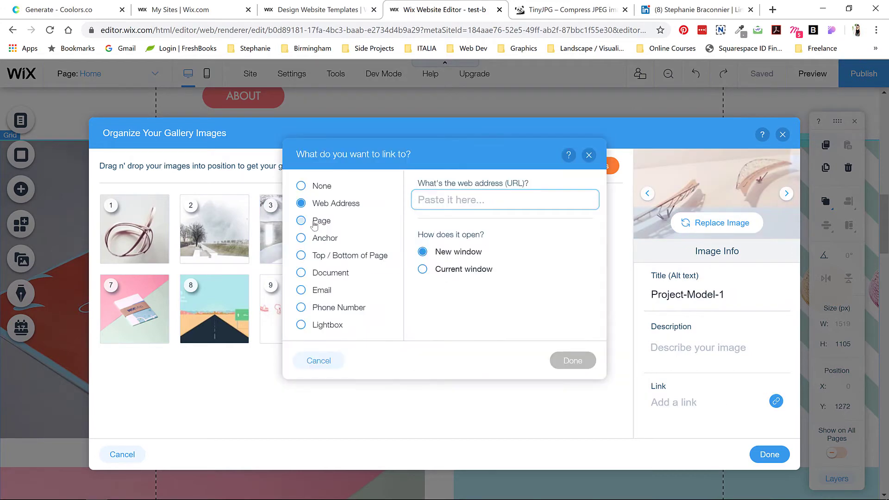
click(301, 220)
click(527, 203)
click(449, 272)
click(572, 360)
Step: Delete the old template images from the gallery
click(451, 228)
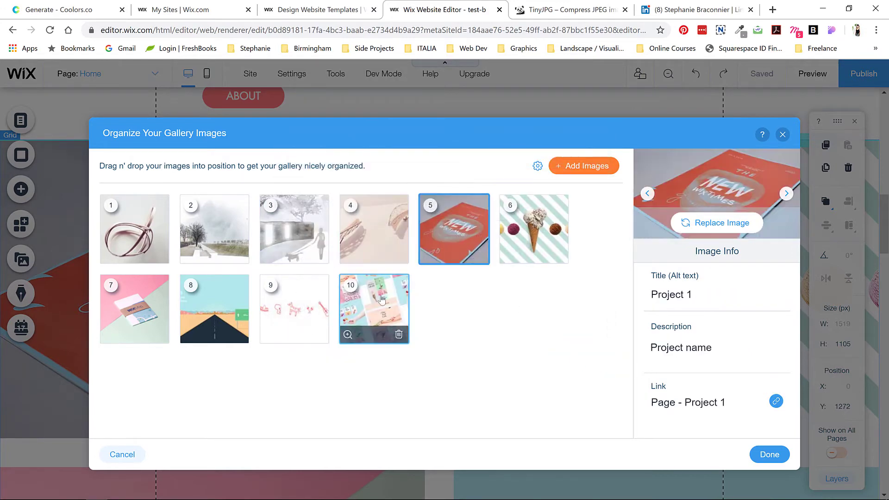
click(374, 309)
click(479, 254)
click(478, 256)
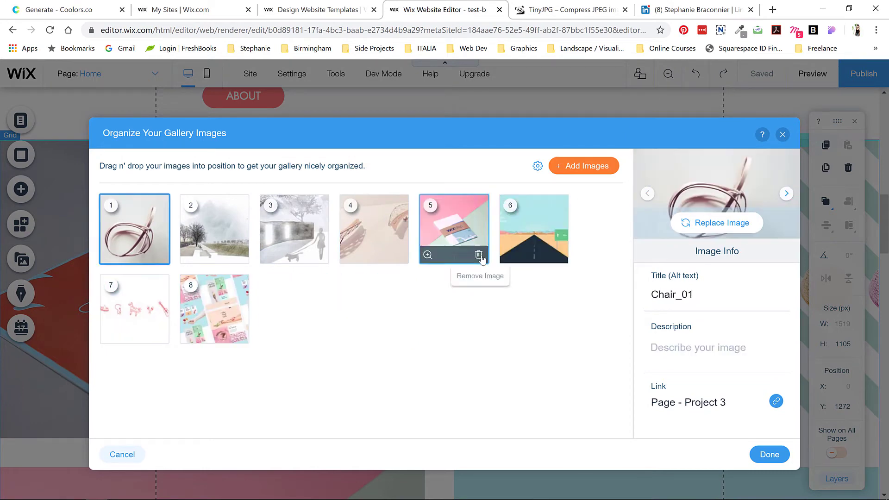
click(478, 255)
click(479, 255)
click(479, 259)
click(479, 260)
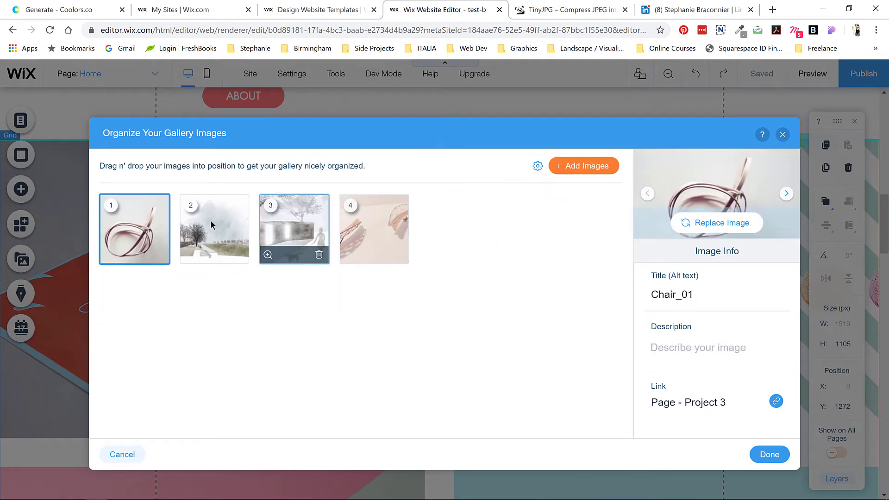
Step: Reorder the gallery with the landscape image first and the pink model second, then apply
drag(210, 225, 137, 227)
drag(365, 227, 232, 222)
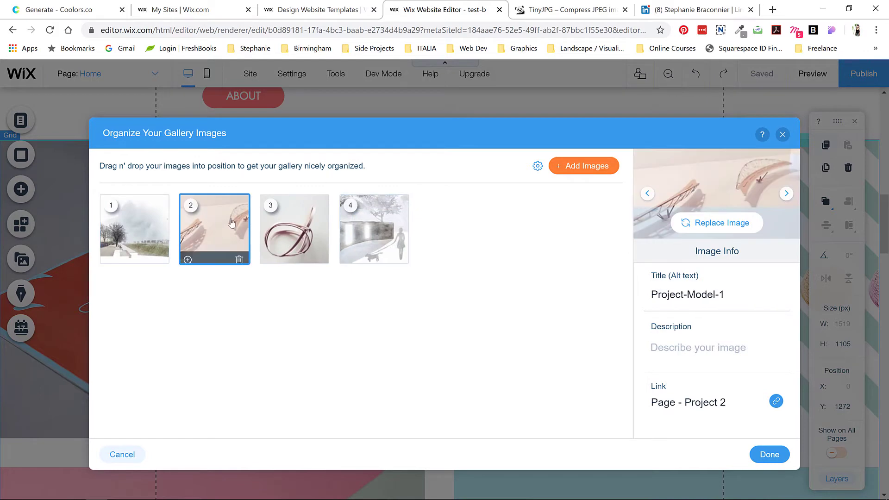
click(769, 454)
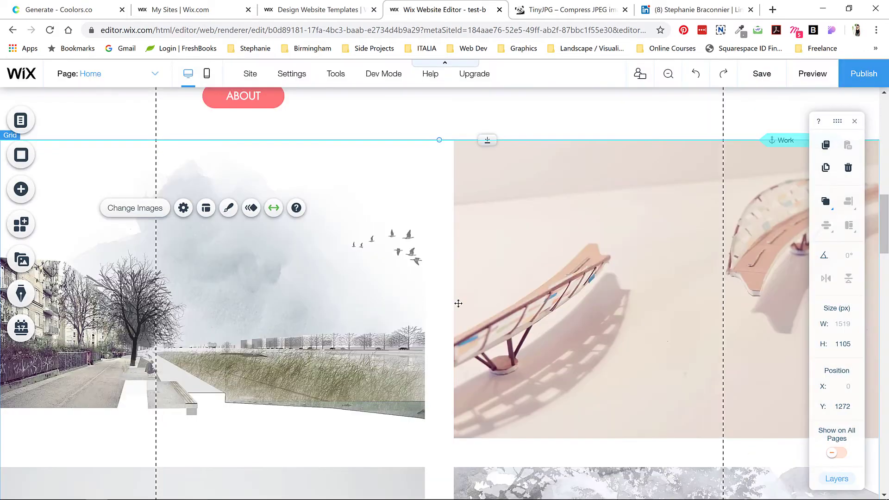
Step: Adjust the project gallery's grid layout to three rows and save the site
click(184, 208)
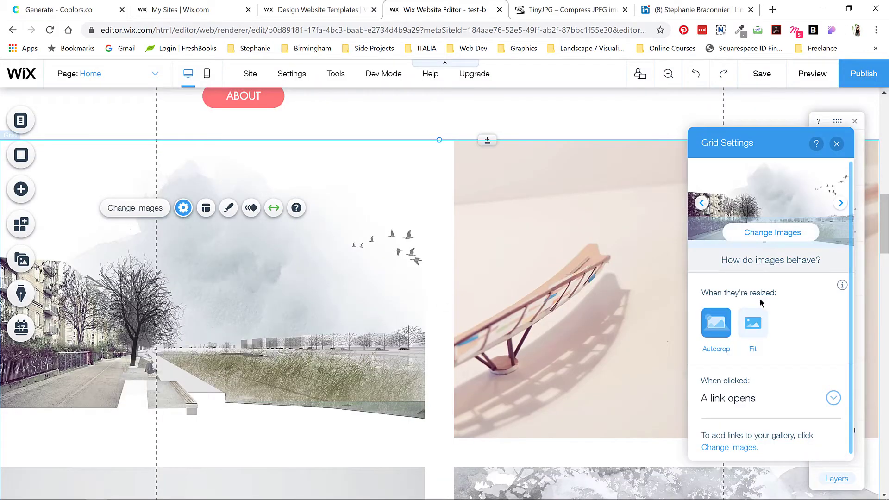
click(184, 208)
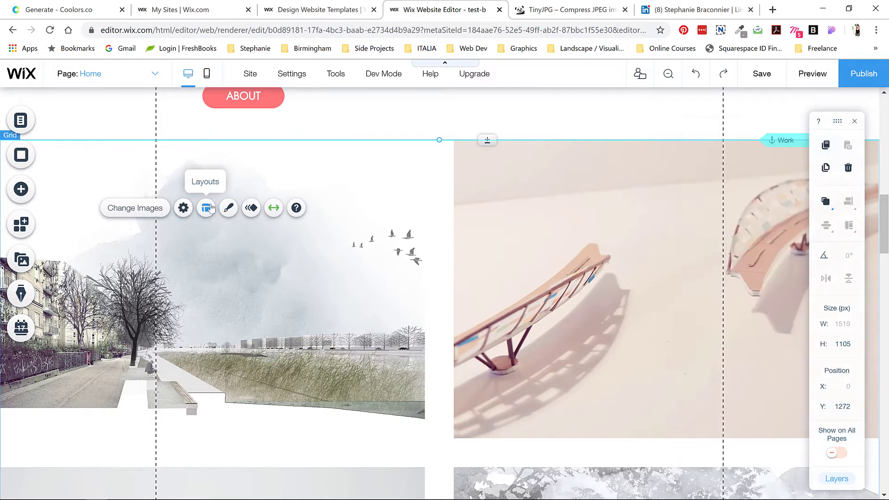
click(207, 207)
mouse_move(709, 205)
mouse_down()
mouse_move(740, 208)
mouse_move(721, 210)
mouse_up()
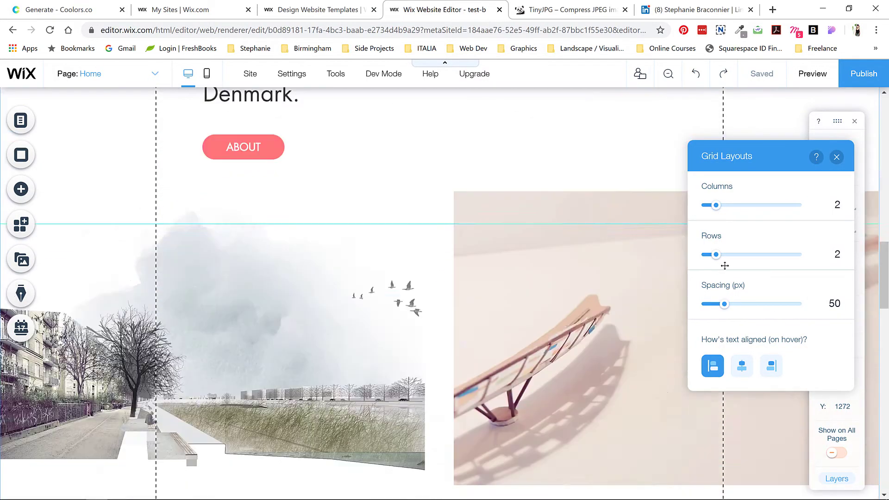
drag(716, 254, 723, 254)
click(761, 74)
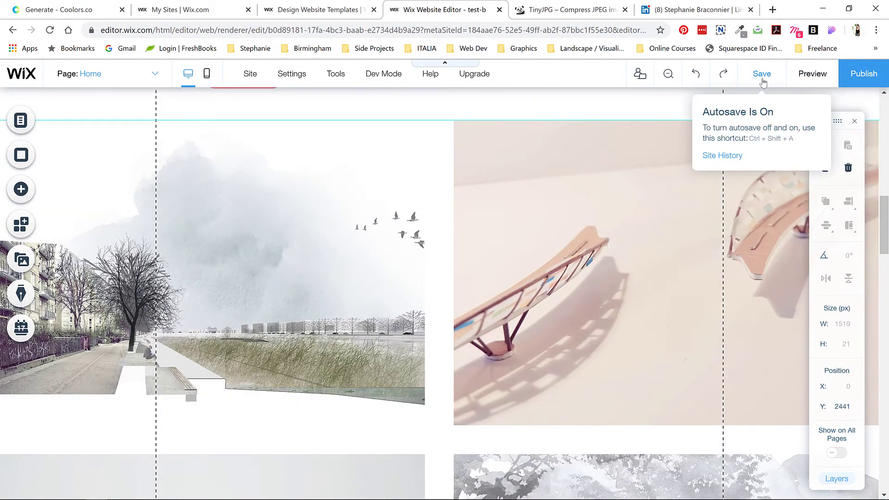
Step: Extend the intro strip lower and nudge the ABOUT button slightly down
scroll(412, 313, up, 5)
click(511, 352)
drag(511, 352, 487, 380)
drag(227, 313, 227, 320)
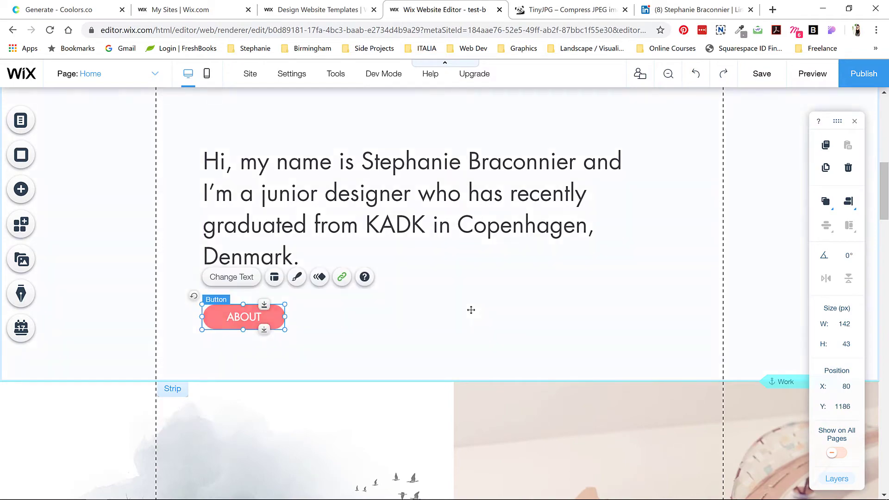
Step: Preview the site through the Work, About and Contact sections, then return to editing
click(812, 74)
scroll(496, 256, down, 15)
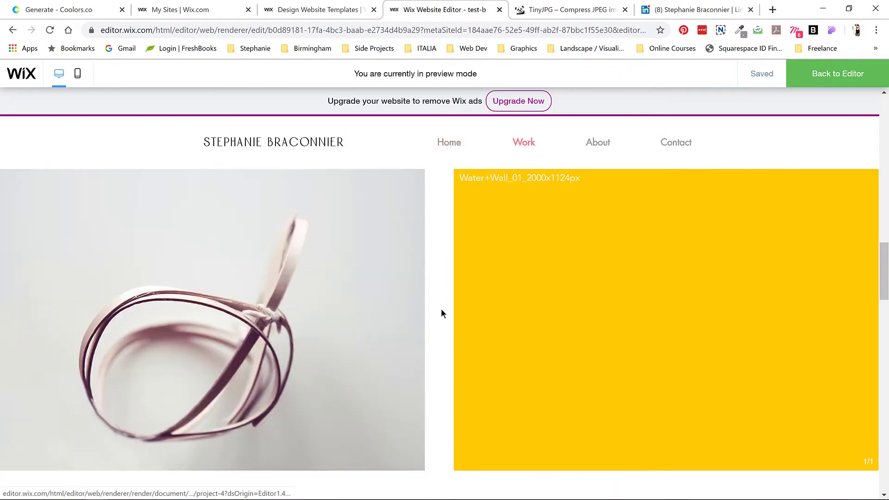
scroll(441, 312, down, 20)
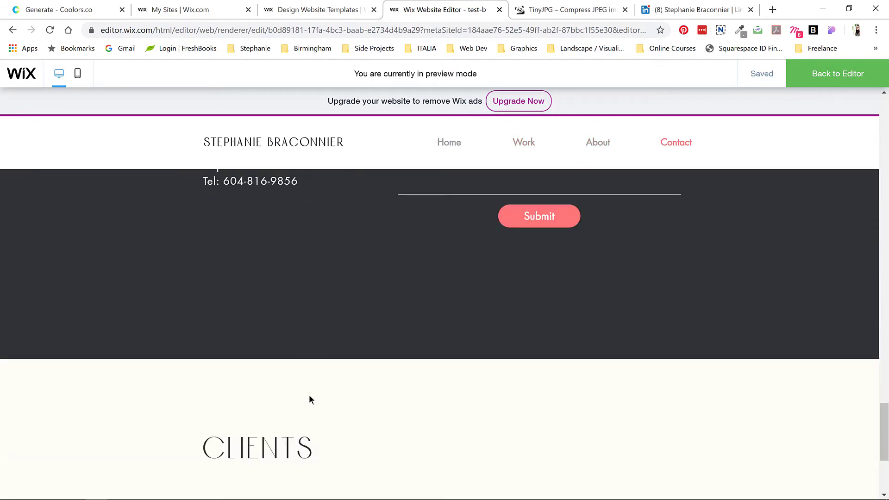
scroll(389, 380, down, 2)
scroll(468, 363, up, 5)
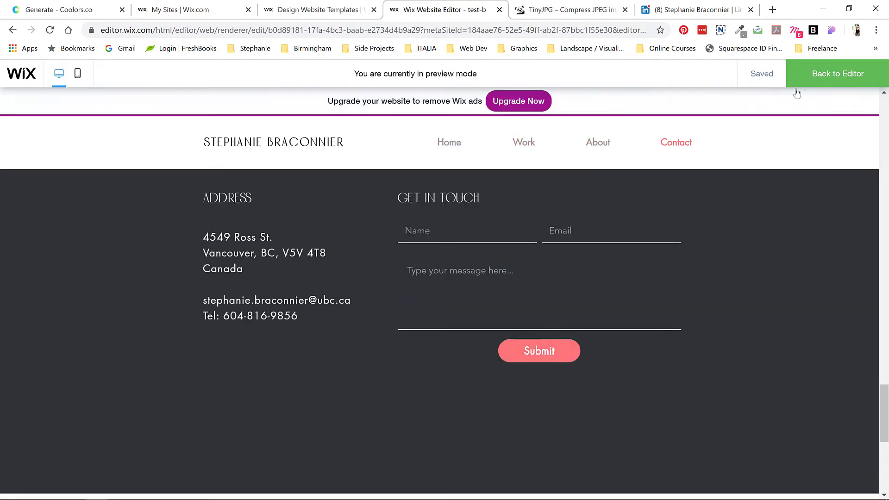
key(ctrl+p)
Step: Give the Submit button an off-white #FFFFF7 hover fill and coral #FF7578 hover text
click(576, 283)
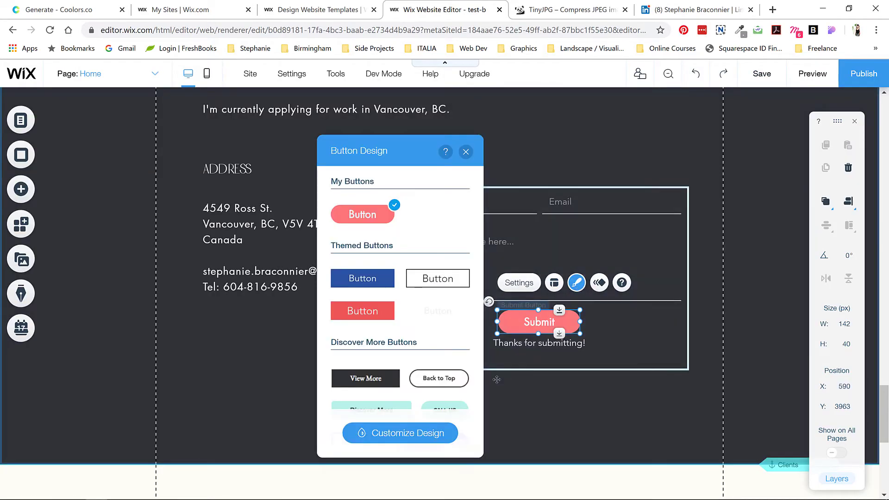
click(431, 430)
click(441, 249)
click(460, 327)
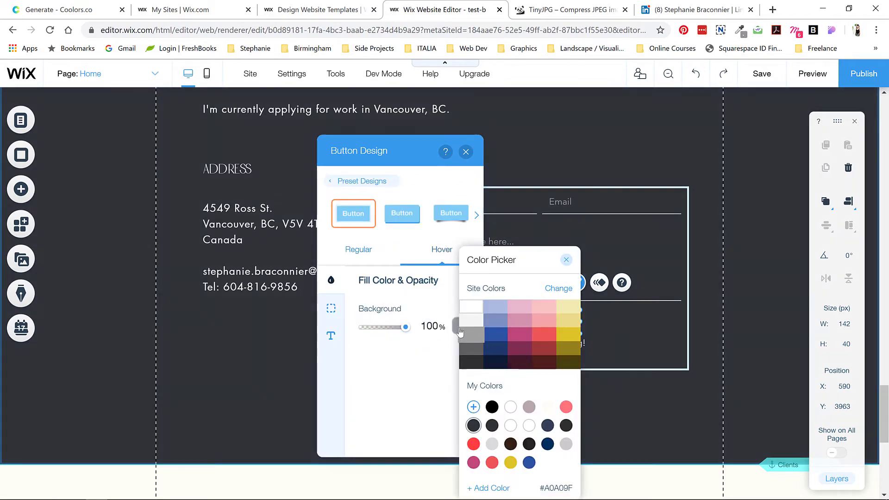
click(566, 260)
click(461, 310)
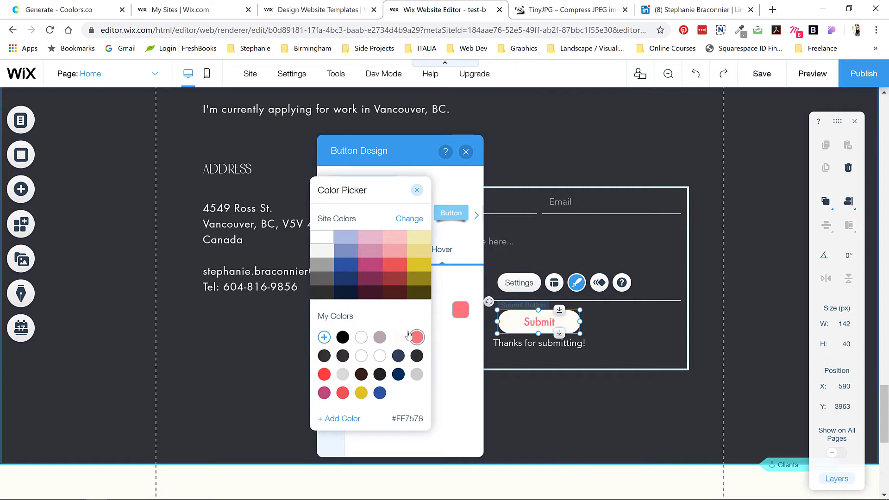
click(417, 191)
click(521, 320)
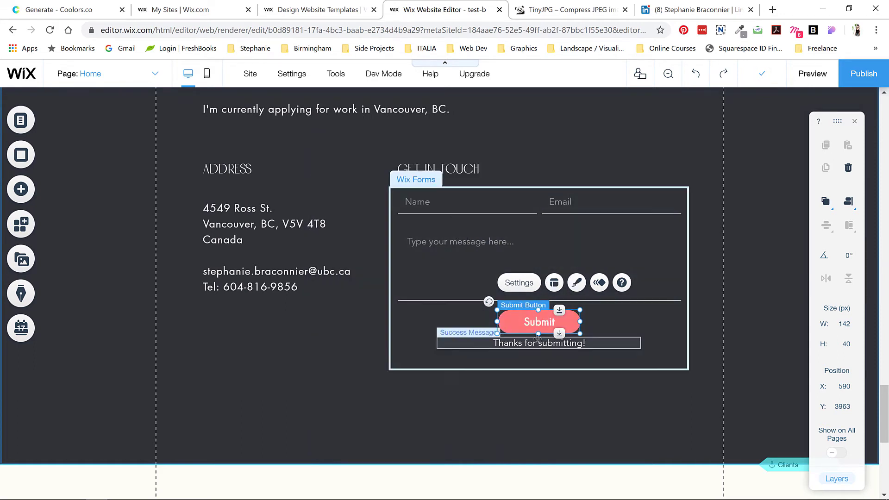
Step: Move the Submit button back up directly beneath the message field
drag(544, 334, 543, 343)
click(510, 297)
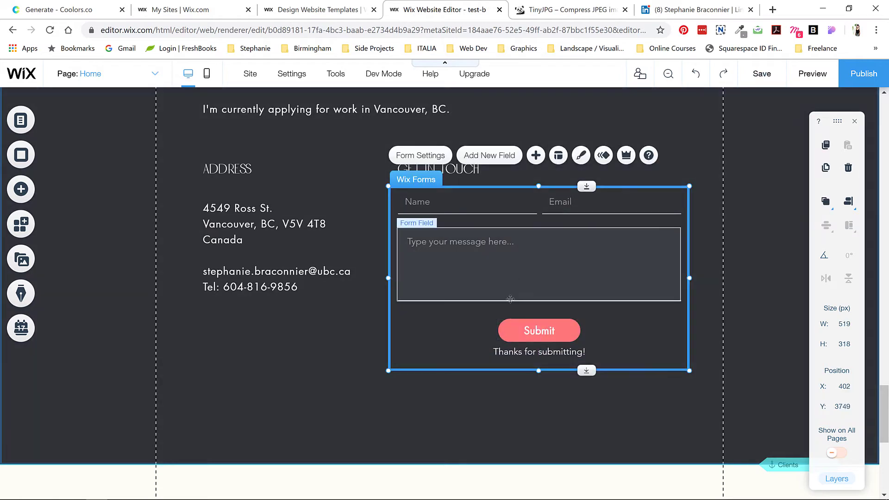
click(511, 297)
click(537, 320)
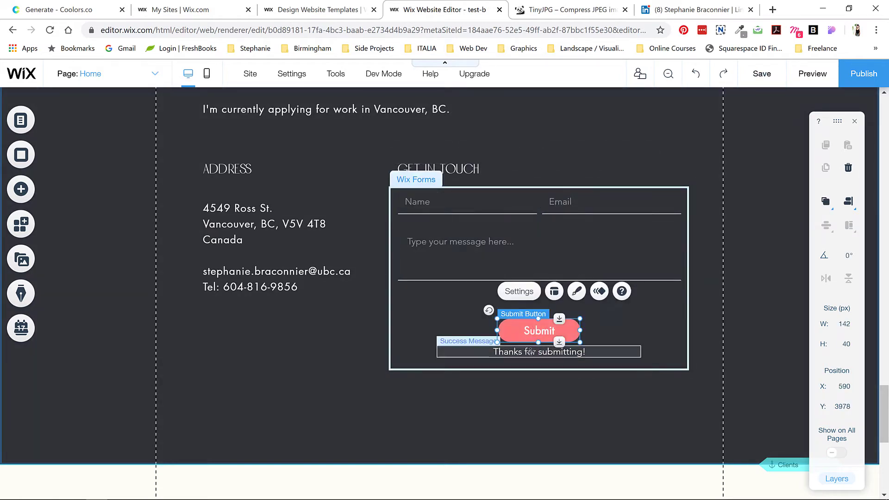
drag(536, 320, 536, 306)
click(536, 319)
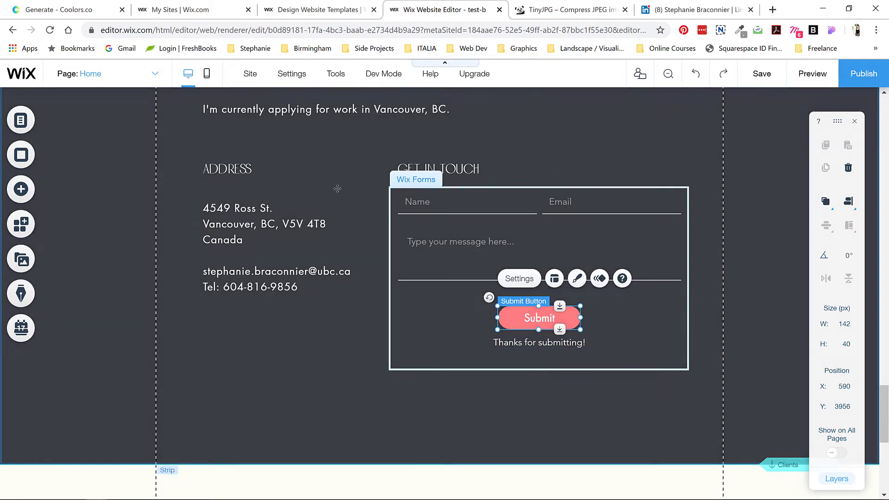
click(361, 373)
scroll(437, 273, up, 8)
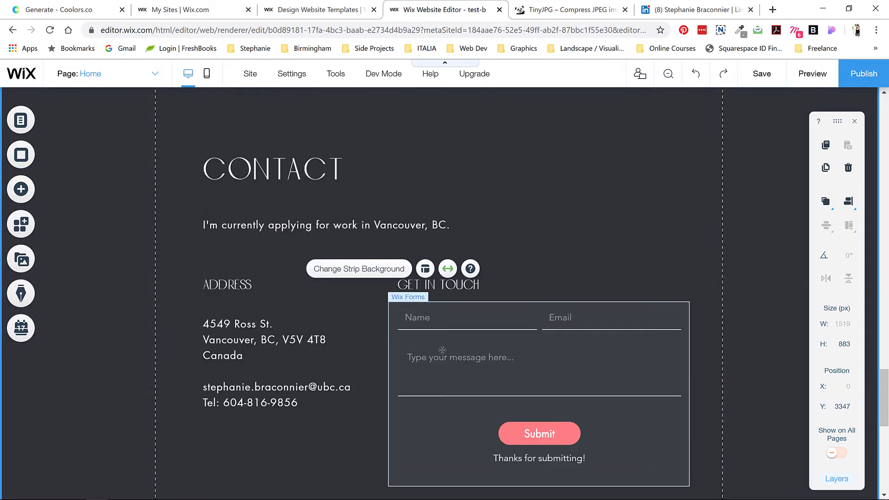
Step: Change the project gallery's hover rollover colour from yellow to dark grey #303237
scroll(443, 298, up, 15)
click(495, 173)
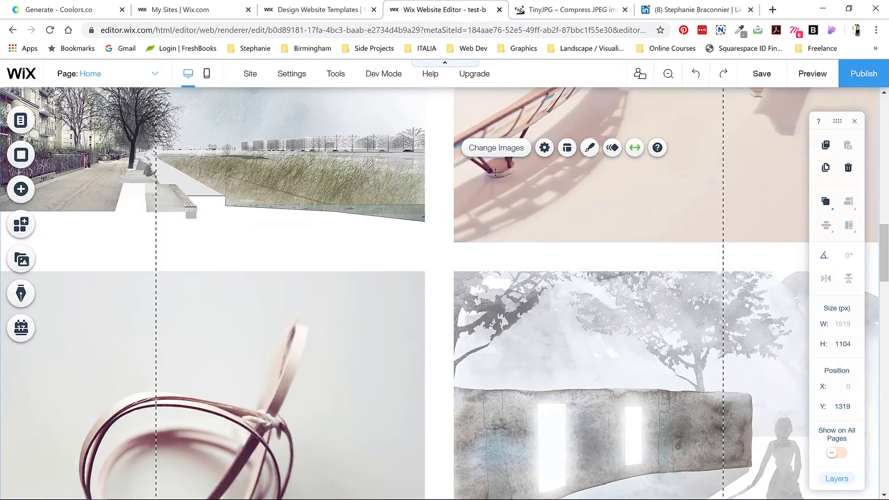
click(589, 148)
click(755, 425)
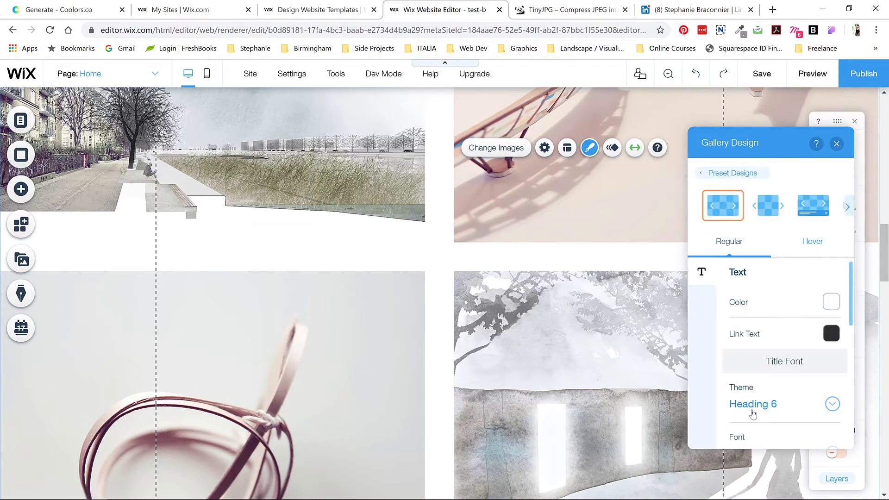
click(812, 241)
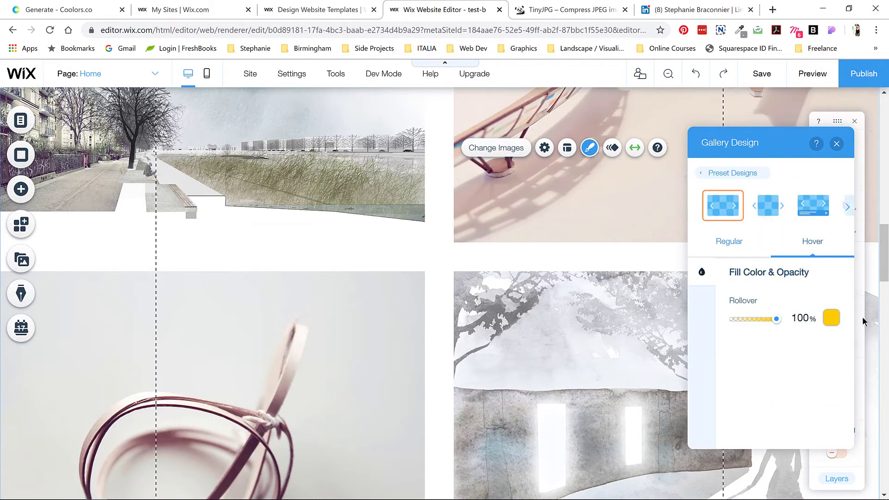
click(829, 319)
click(801, 425)
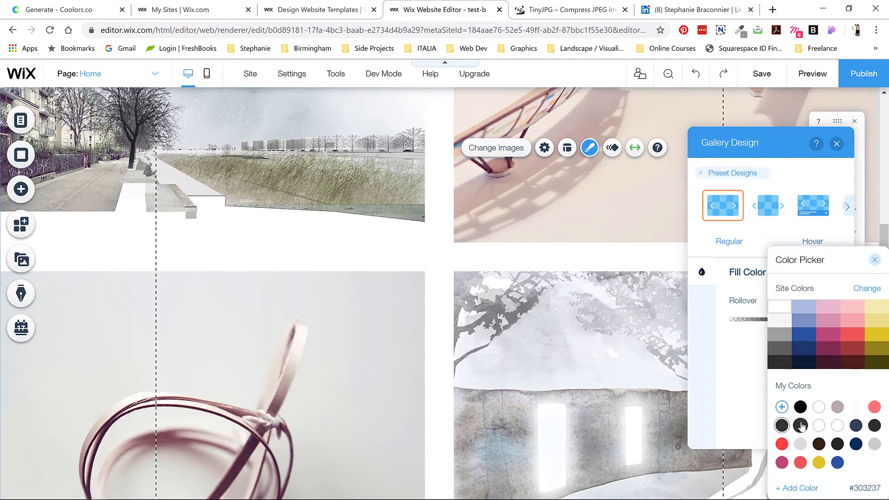
click(874, 261)
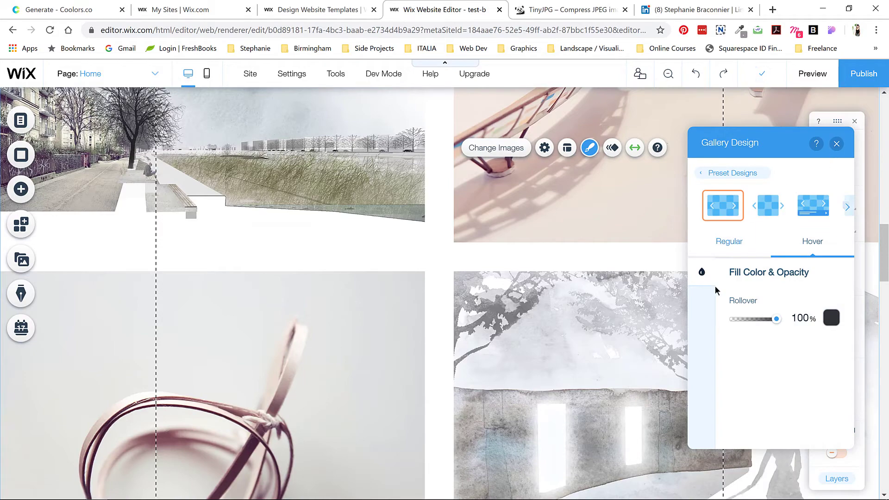
click(836, 144)
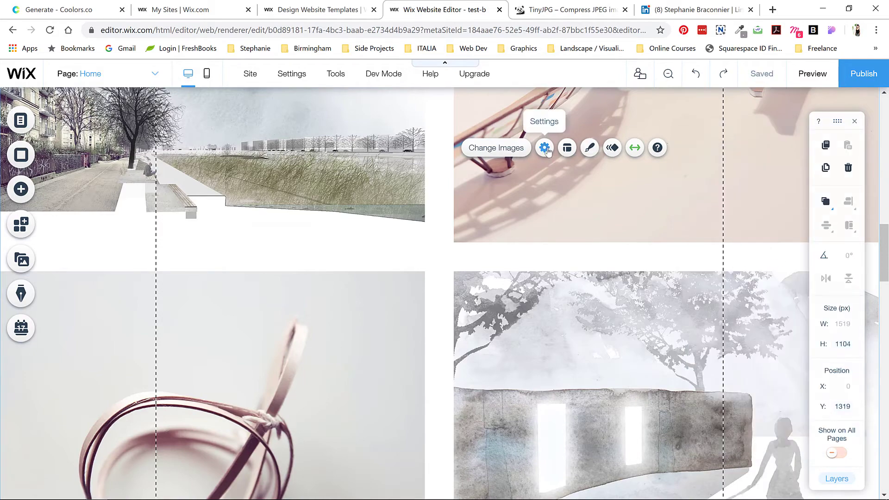
Step: Give the project gallery an entrance animation
click(612, 147)
click(775, 195)
click(640, 264)
scroll(487, 282, up, 3)
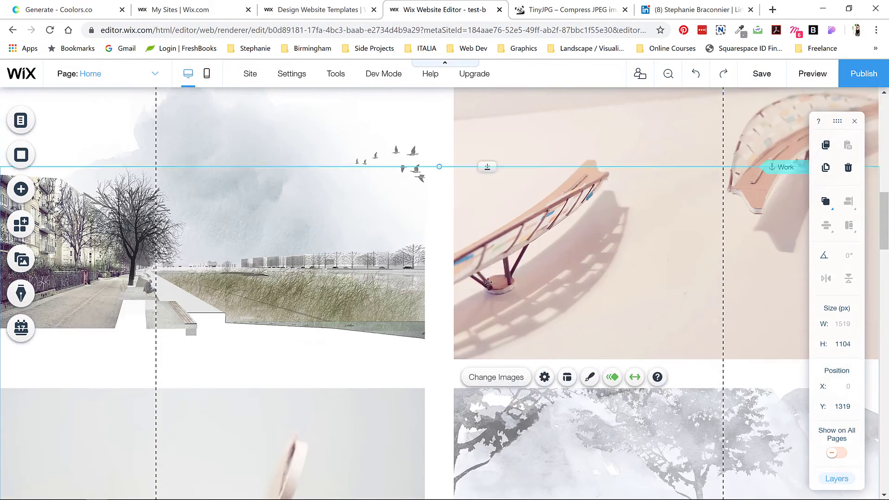
Step: Make the intro paragraph fade in and the ABOUT button float in
scroll(487, 282, up, 10)
click(252, 299)
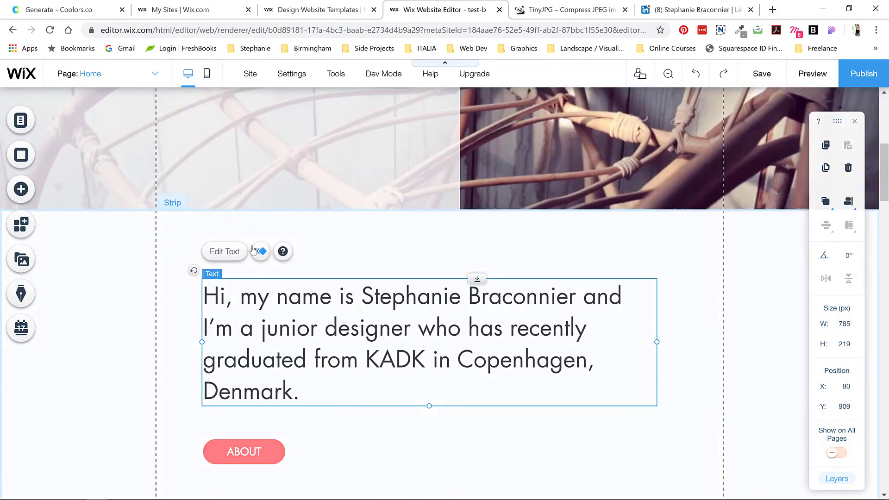
click(253, 251)
click(703, 262)
click(266, 445)
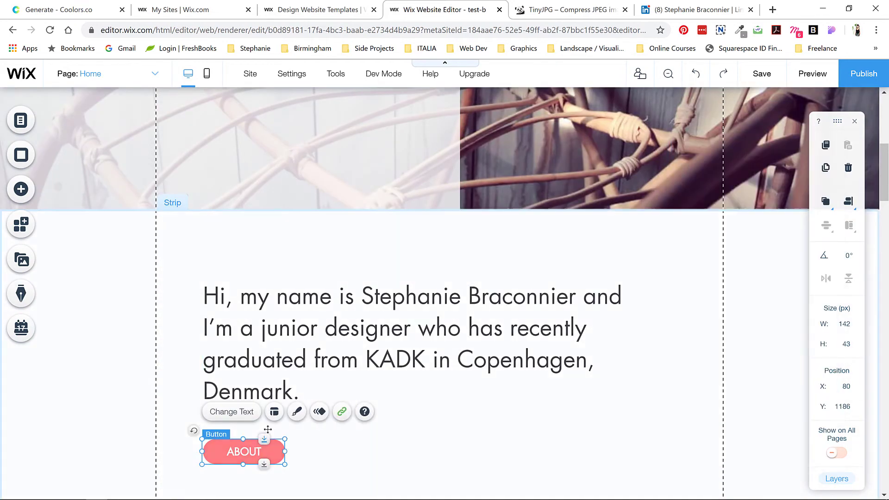
click(319, 411)
click(471, 262)
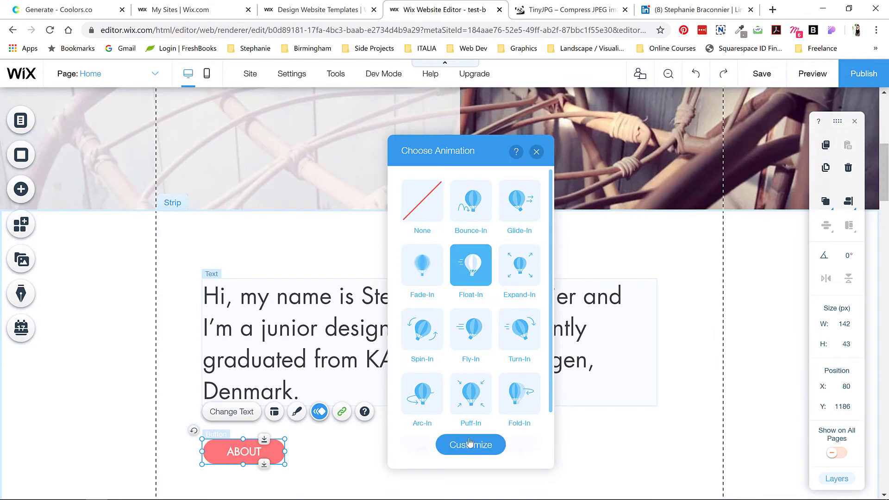
click(535, 149)
Step: Give the ABOUT heading and the About paragraph Fade-In animations
scroll(524, 228, up, 10)
scroll(523, 228, down, 20)
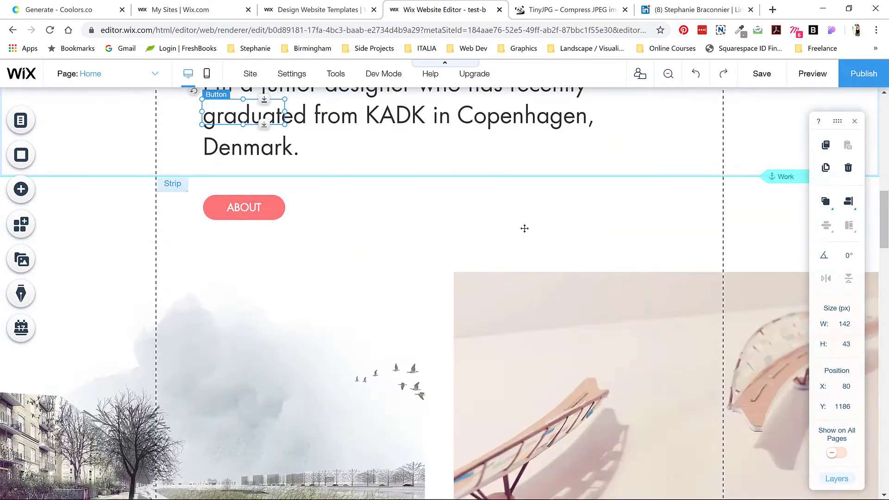
scroll(523, 228, down, 7)
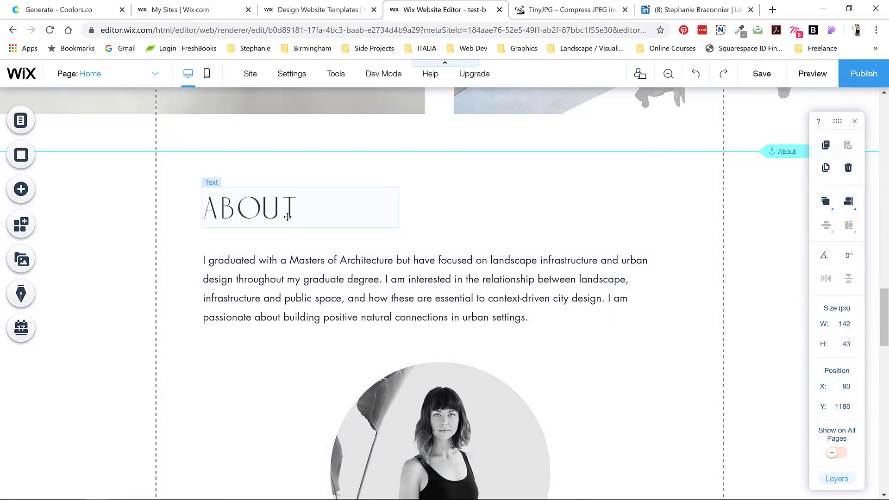
click(288, 216)
click(260, 254)
click(444, 268)
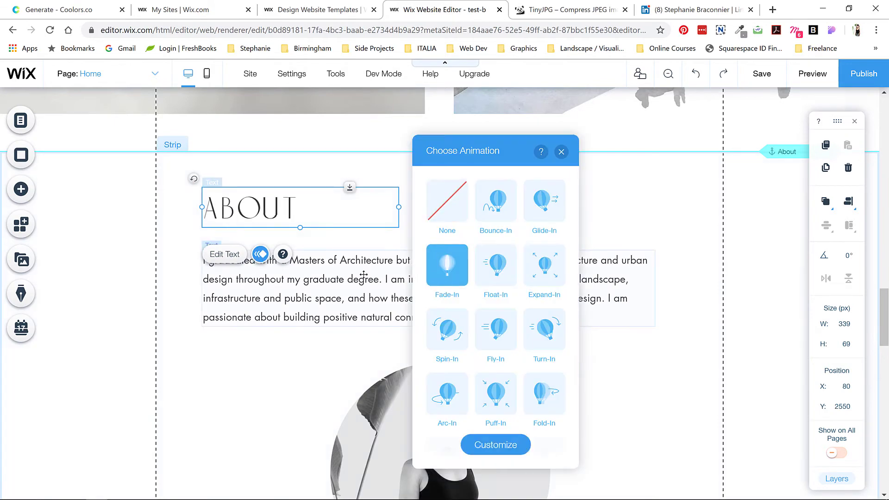
click(364, 275)
click(704, 265)
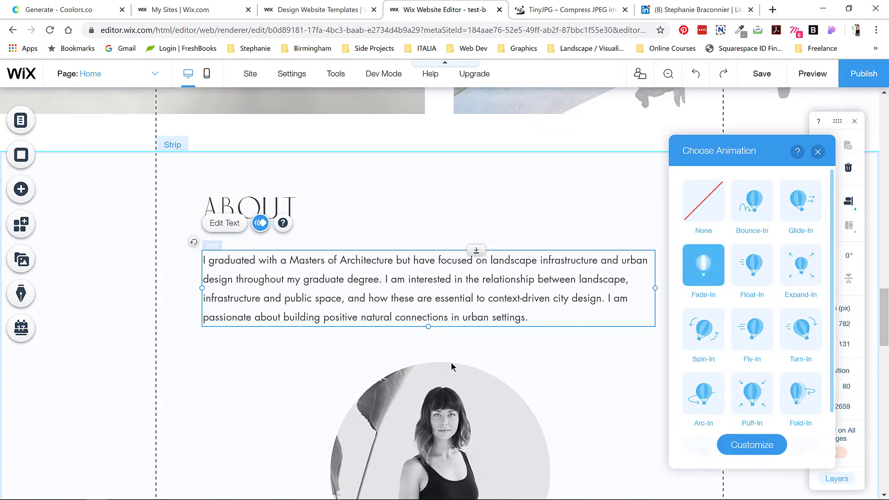
Step: Give the portrait photo a Float-In animation with direction From bottom
click(452, 366)
click(499, 335)
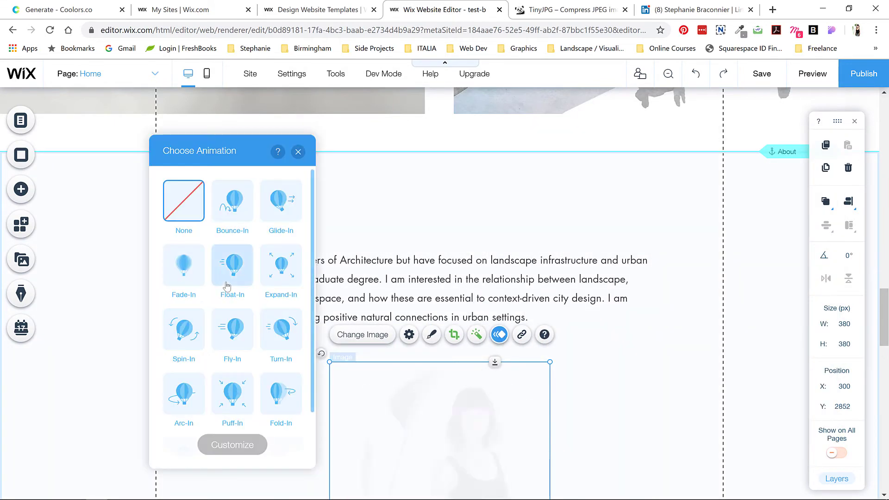
click(232, 268)
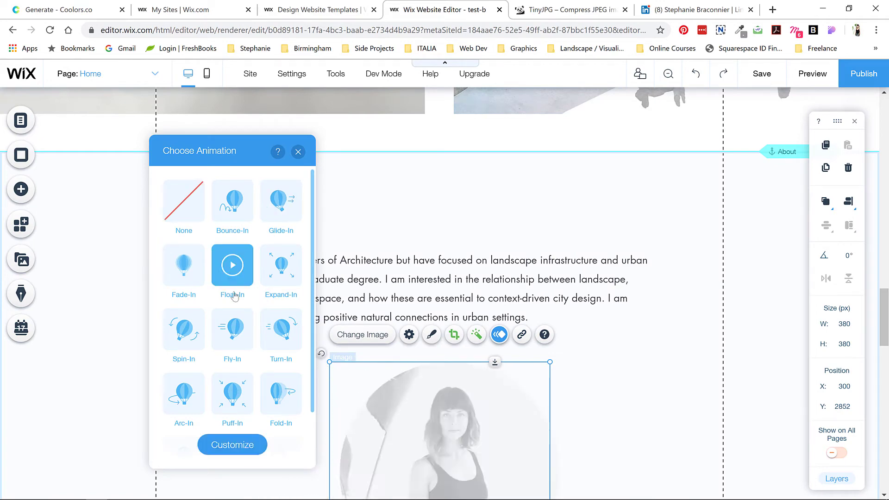
click(226, 445)
click(295, 272)
click(280, 319)
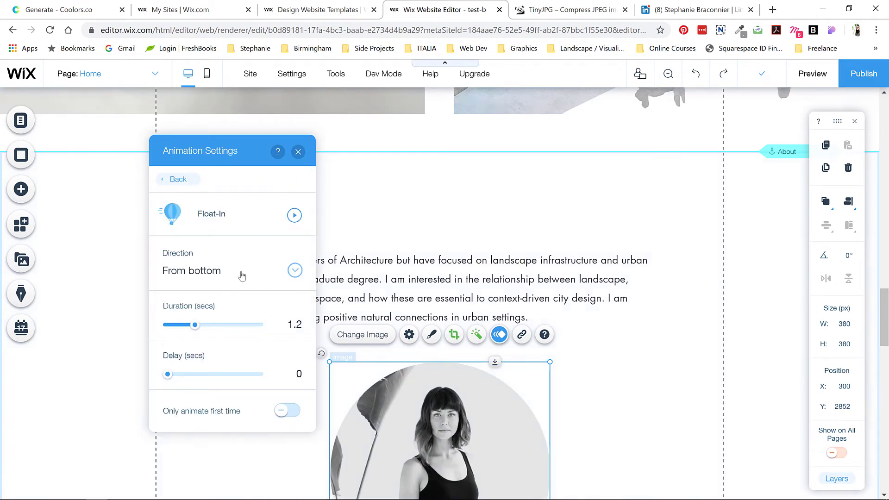
click(184, 180)
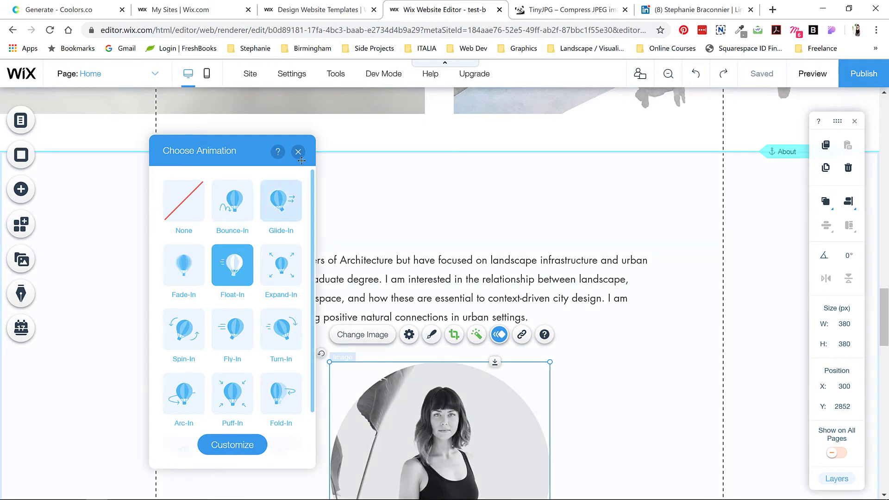
key(Escape)
scroll(400, 246, down, 10)
scroll(399, 246, down, 3)
click(398, 190)
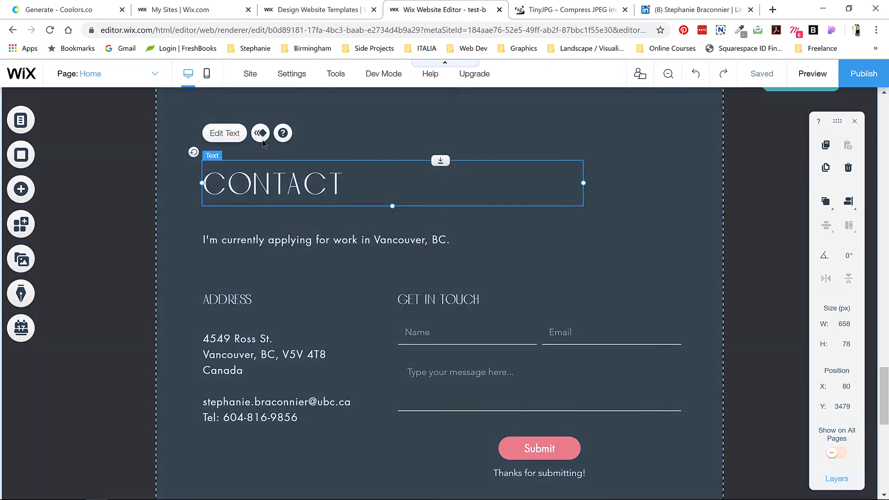
Step: Apply Fade-In to the CONTACT heading, the application paragraph and the ADDRESS heading
click(260, 133)
click(631, 265)
click(324, 240)
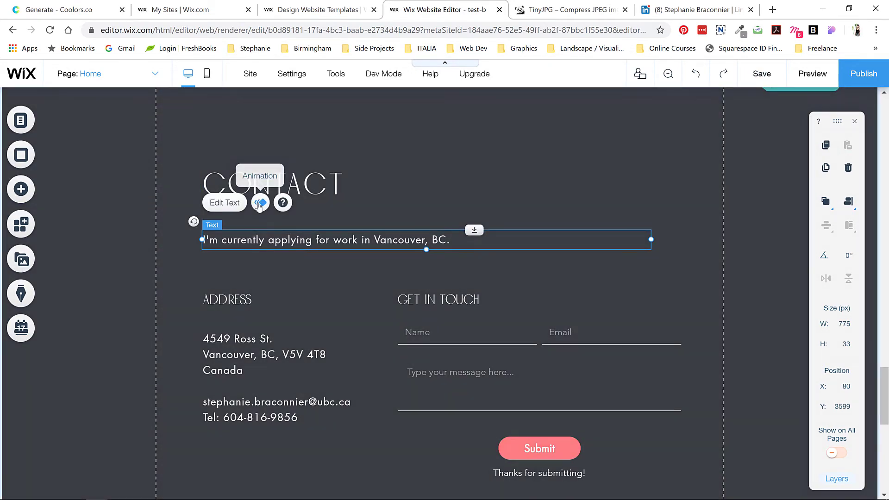
click(260, 202)
click(252, 301)
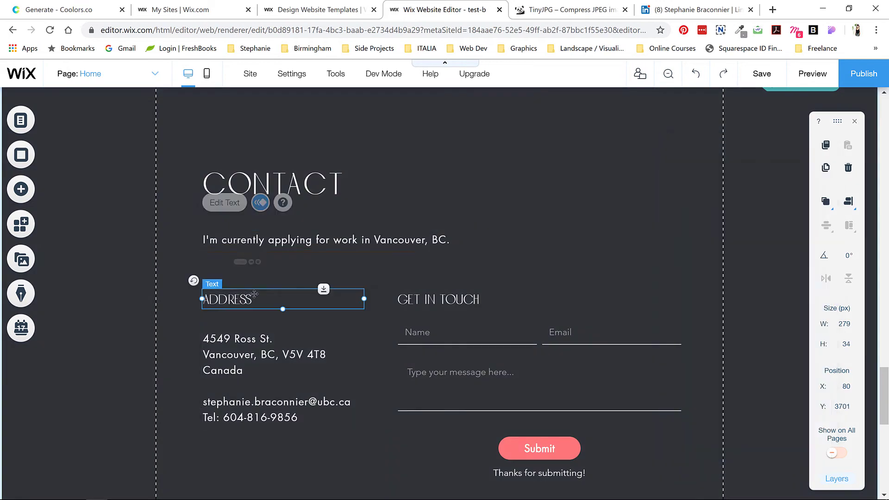
click(260, 261)
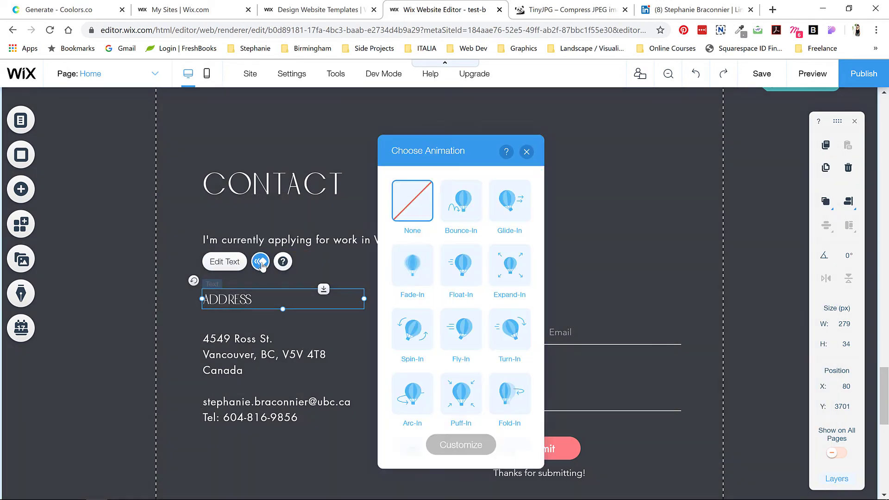
click(412, 265)
click(185, 250)
Step: Apply Fade-In to the ADDRESS and GET IN TOUCH headings and the postal address text
click(250, 299)
shift+click(421, 296)
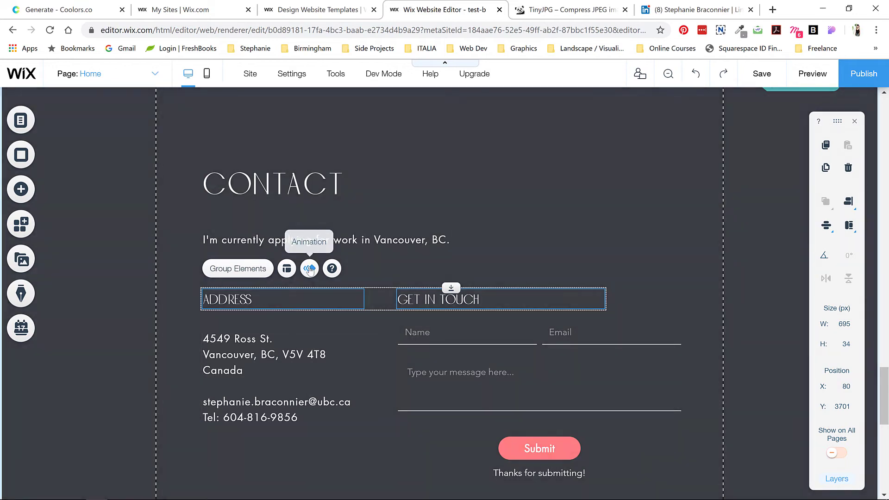
click(309, 269)
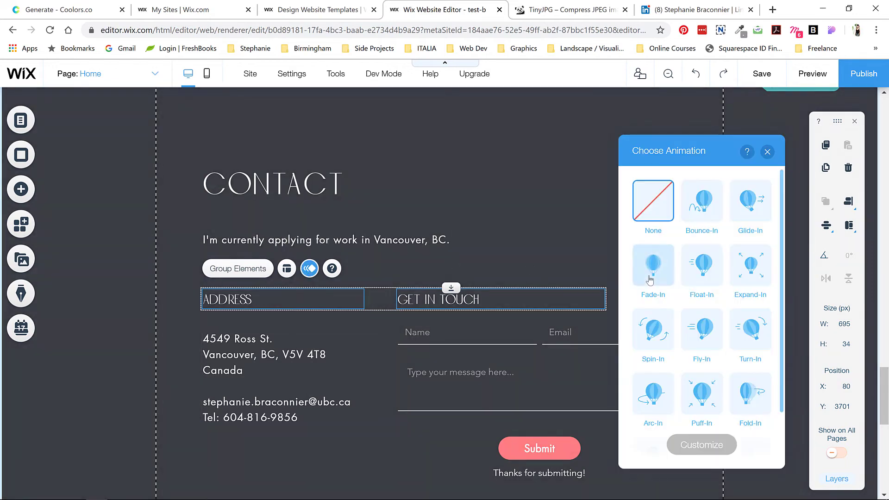
click(649, 279)
click(241, 365)
click(261, 303)
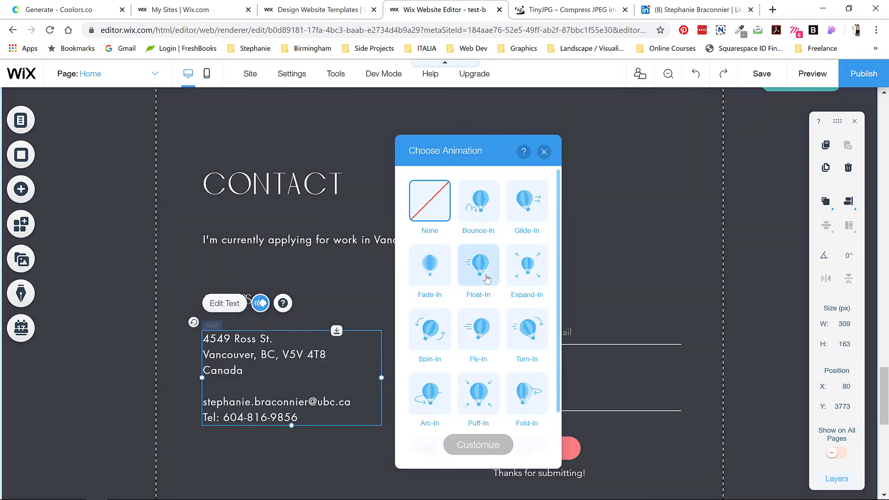
click(433, 274)
Step: Give the contact form a Float-In animation from the bottom
click(579, 371)
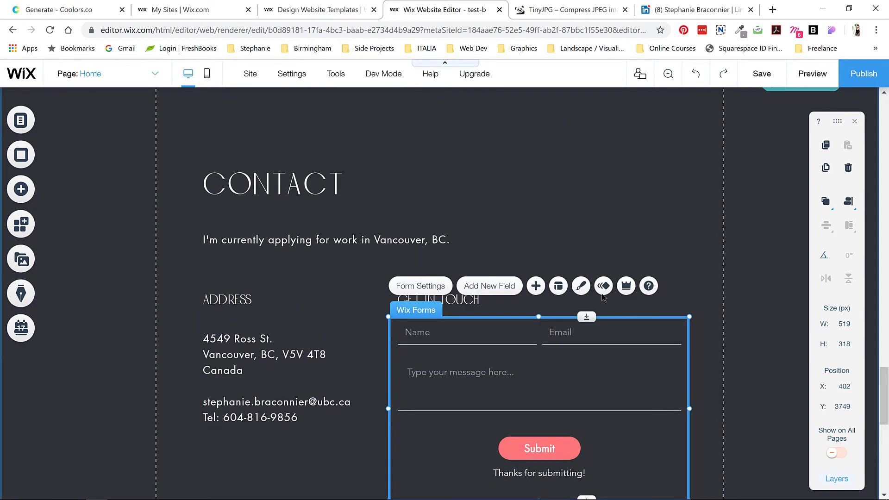
click(603, 286)
click(291, 265)
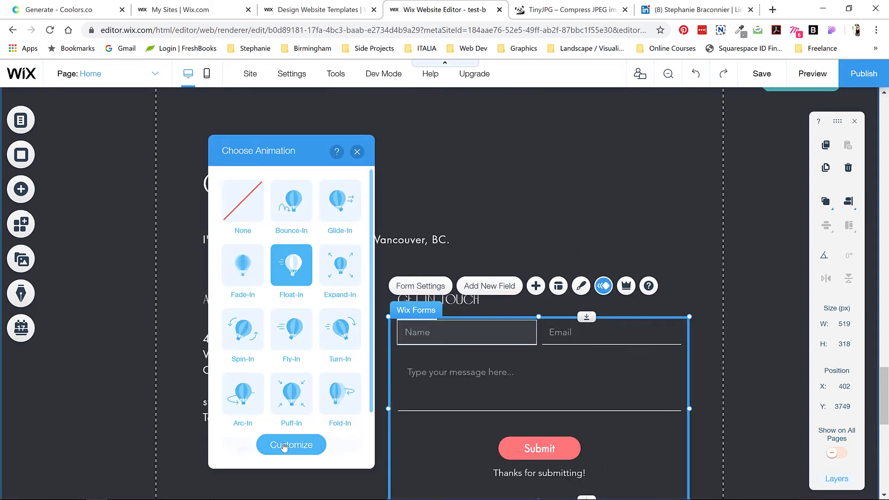
click(290, 445)
click(354, 271)
click(271, 290)
click(254, 179)
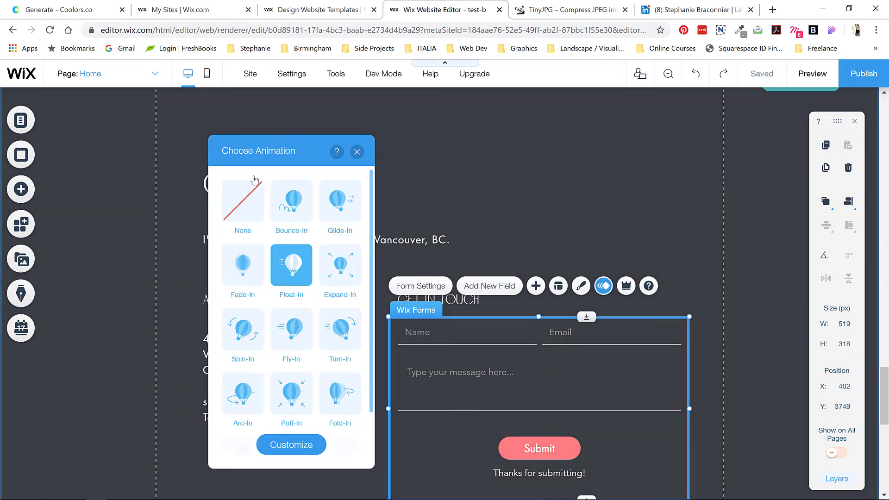
key(Escape)
scroll(263, 312, down, 10)
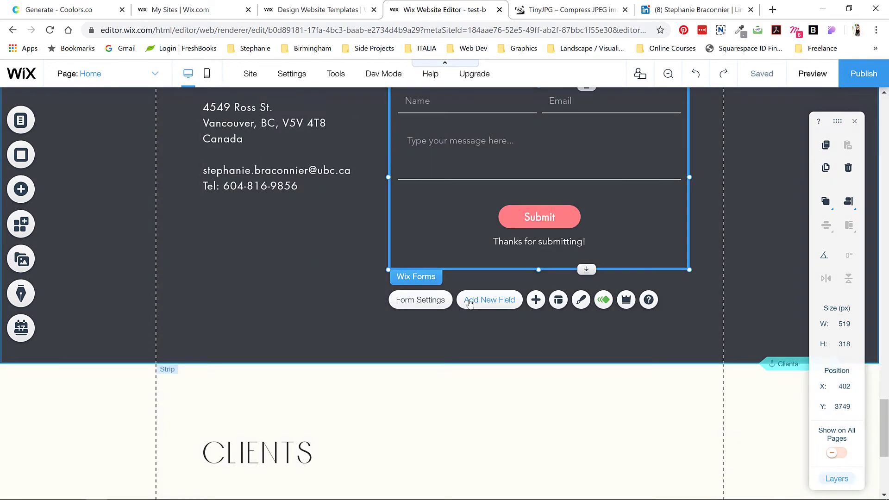
Step: Make the CLIENTS heading fade in and the client logo row float in
click(257, 221)
click(258, 171)
click(447, 269)
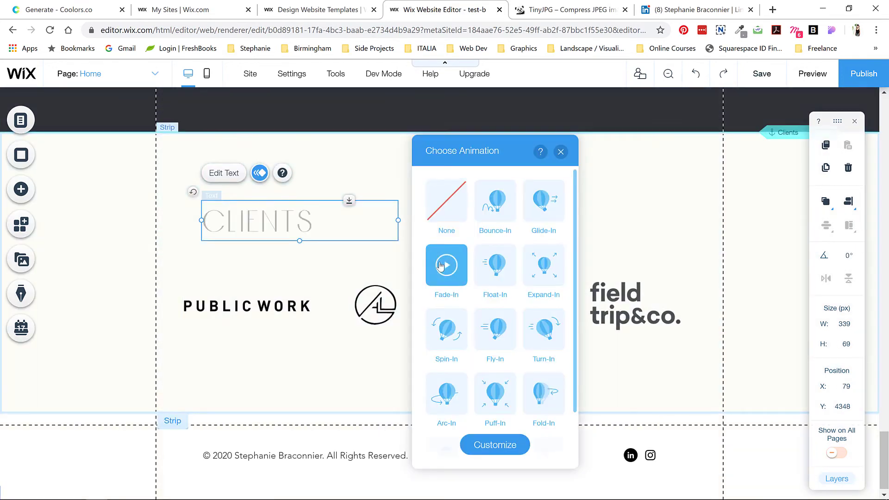
click(303, 288)
click(334, 251)
click(756, 264)
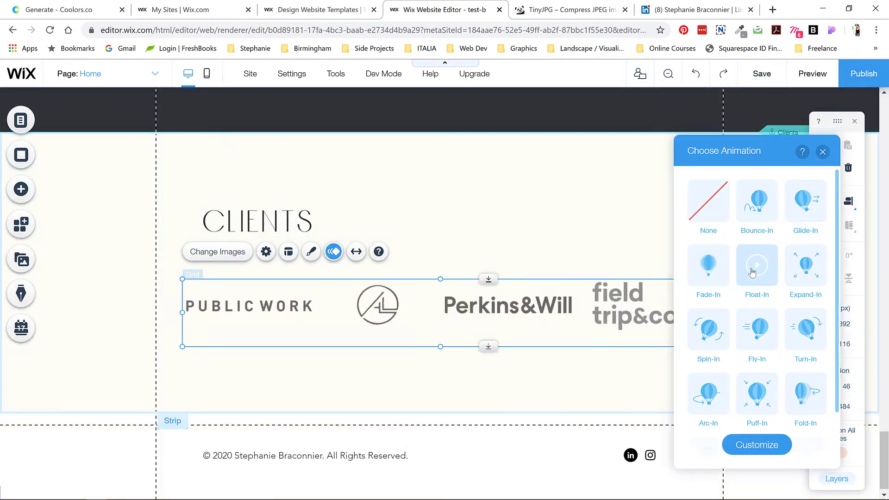
click(823, 152)
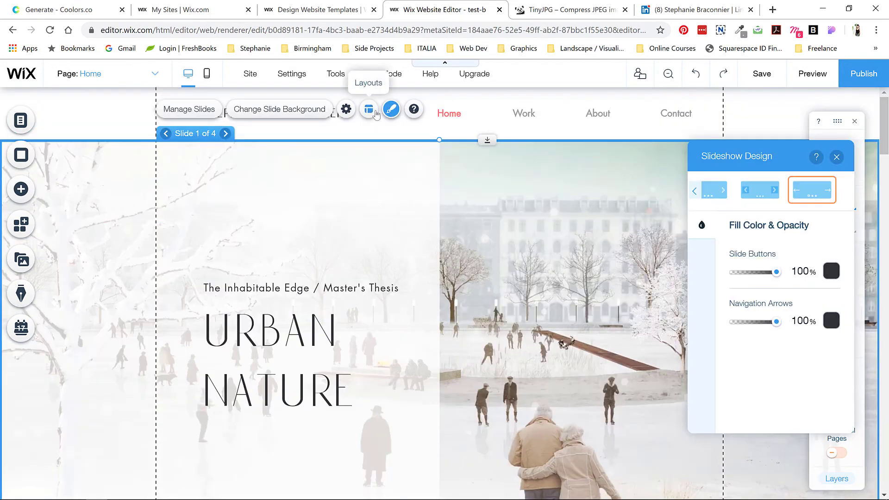
Step: Turn on Show navigation arrows and Show slide buttons in the hero slideshow's layout
click(369, 109)
click(825, 217)
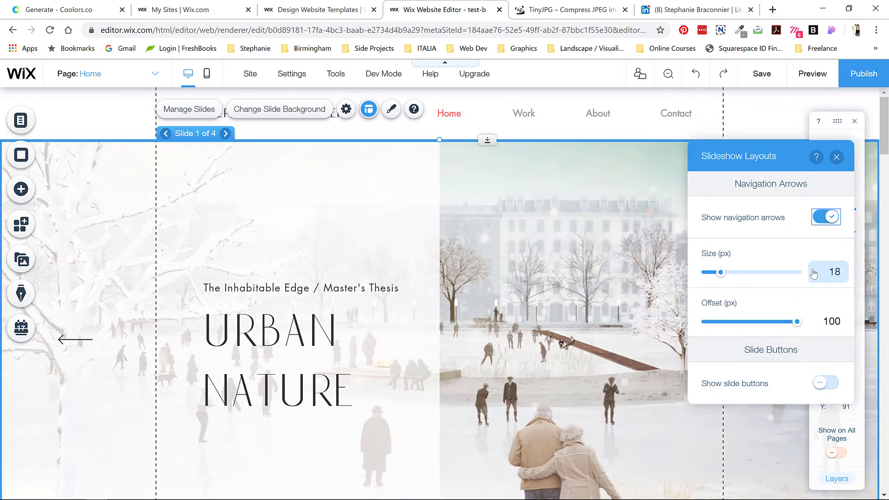
click(822, 382)
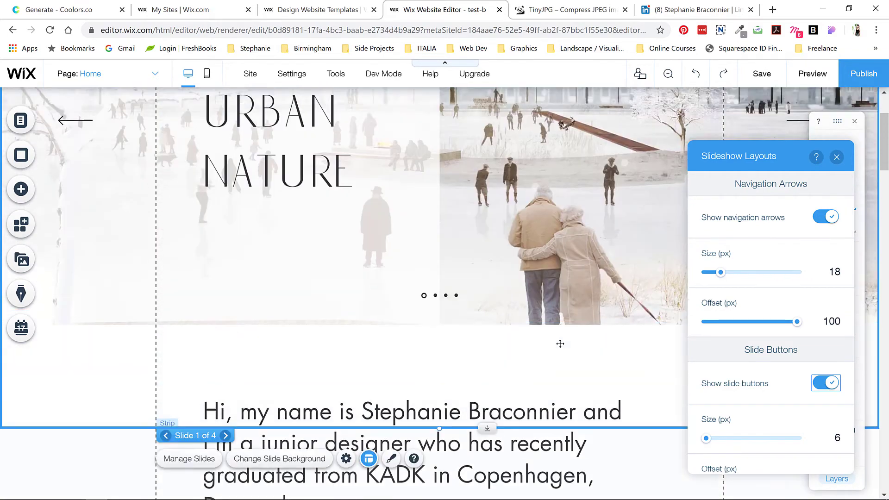
scroll(773, 407, down, 2)
scroll(724, 219, up, 2)
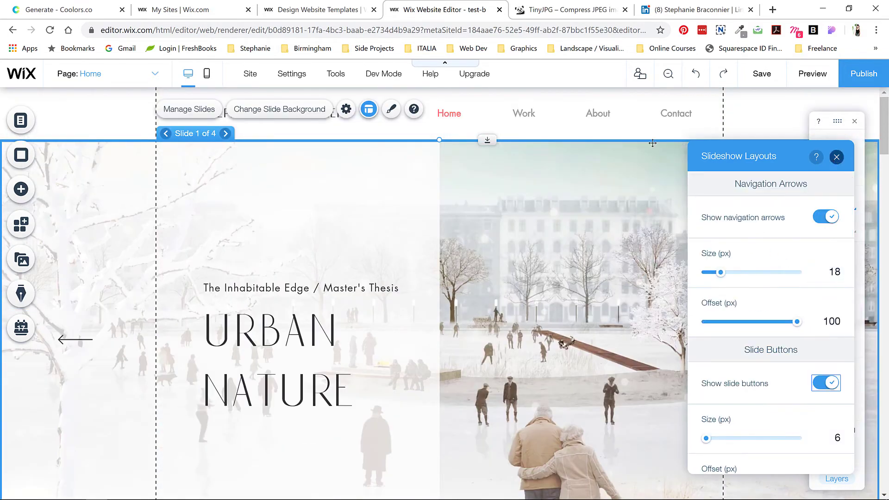
click(350, 124)
scroll(451, 375, down, 5)
click(451, 375)
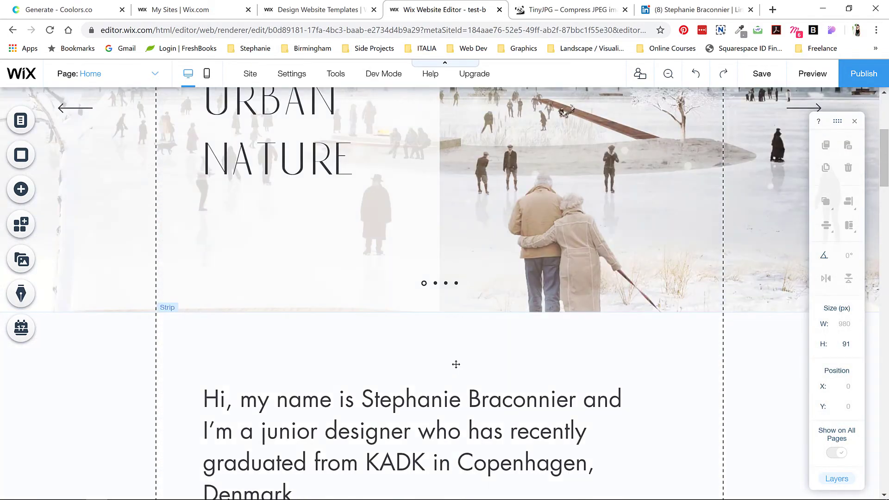
scroll(456, 365, up, 5)
scroll(462, 266, down, 12)
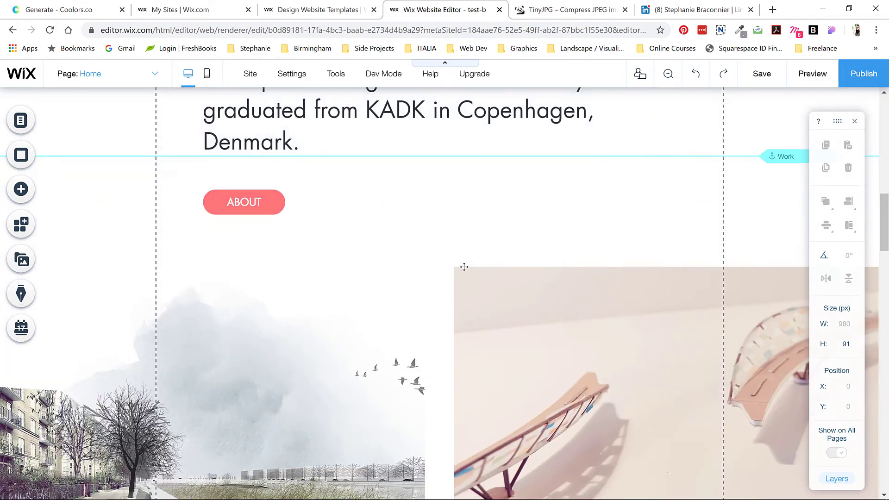
Step: In the gallery's image organiser, title the third image 'Kurvestol' with description 'Furniture Design Studio'
scroll(464, 267, down, 2)
click(512, 197)
click(556, 189)
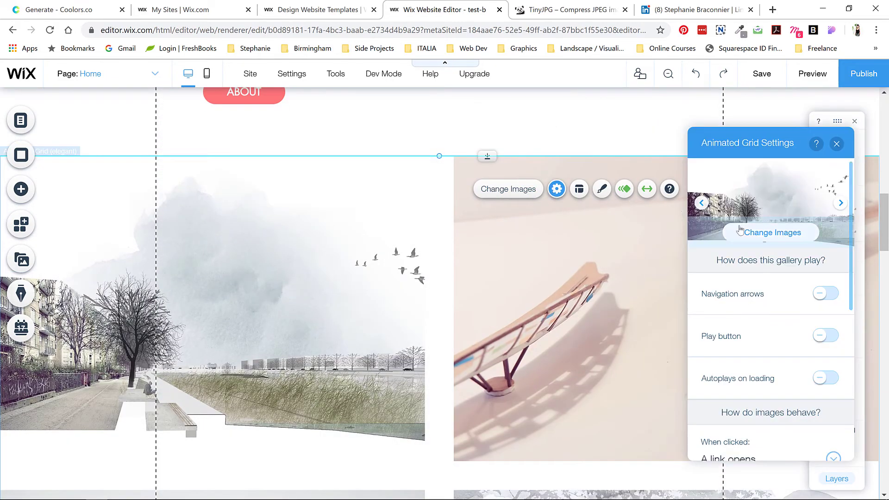
click(750, 230)
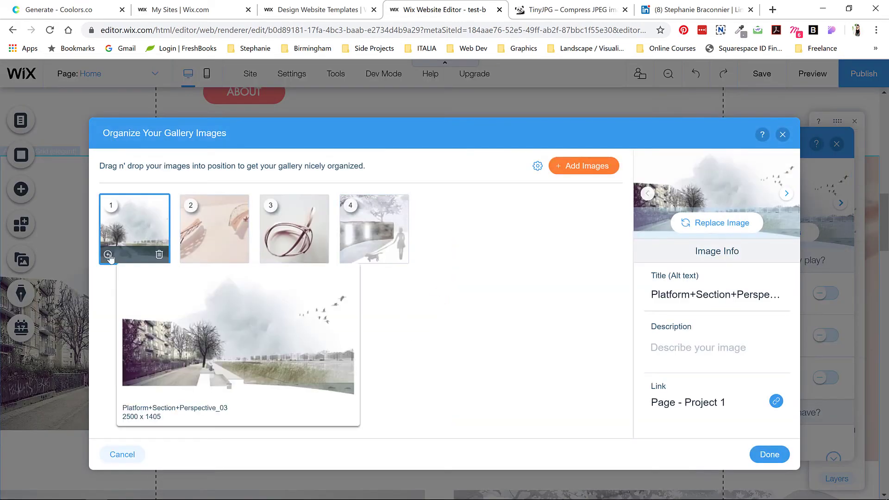
click(679, 294)
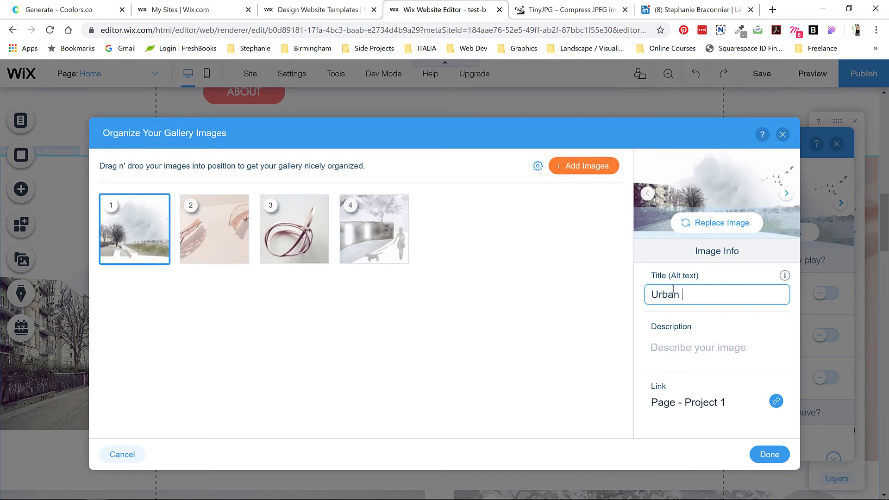
key(Tab)
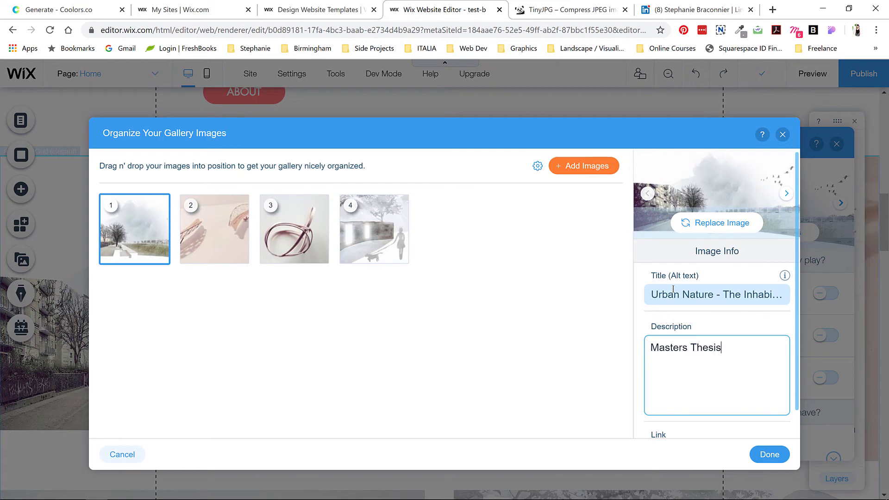
click(294, 229)
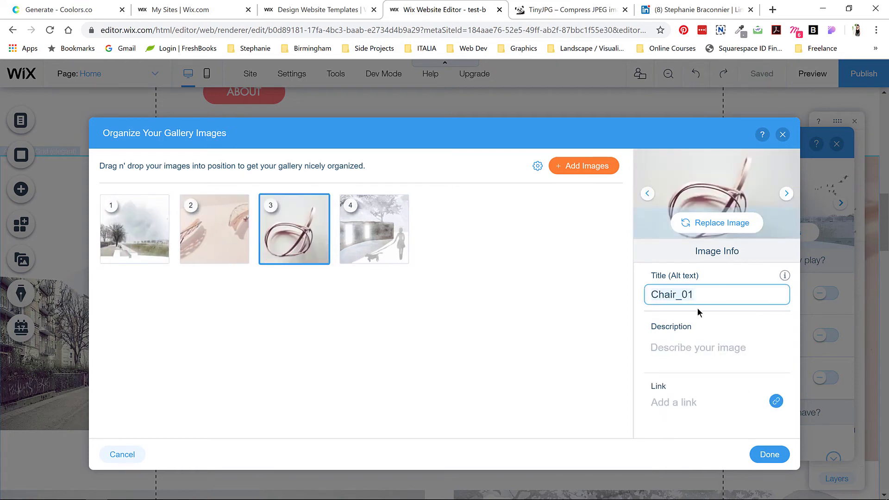
key(ctrl+a)
text(Kurvestol)
key(Tab)
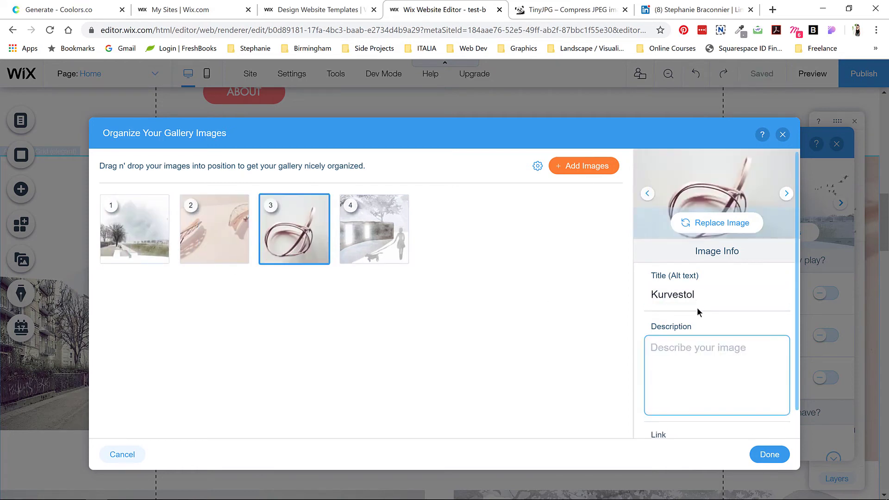
text(Furniture Design Studio)
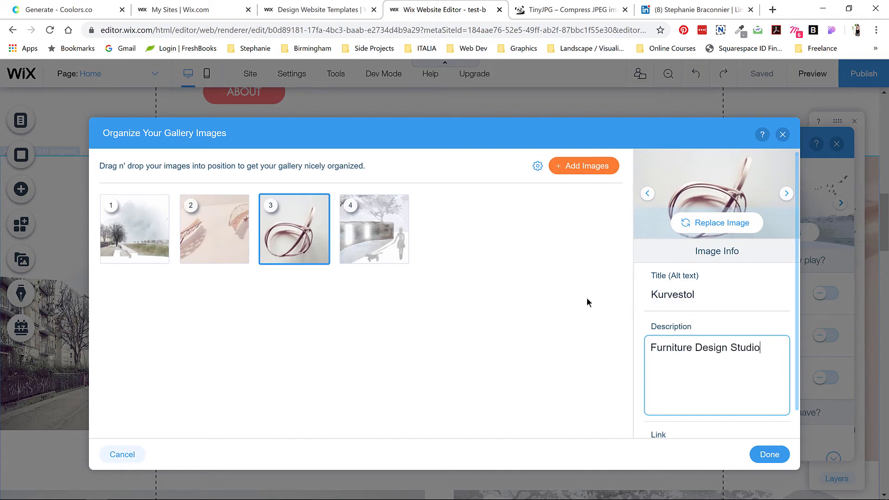
Step: Title the fourth image 'My Urban Interior', describe it 'Rethinking Urban Space', and click Done
click(374, 229)
click(691, 293)
text(My Urban I)
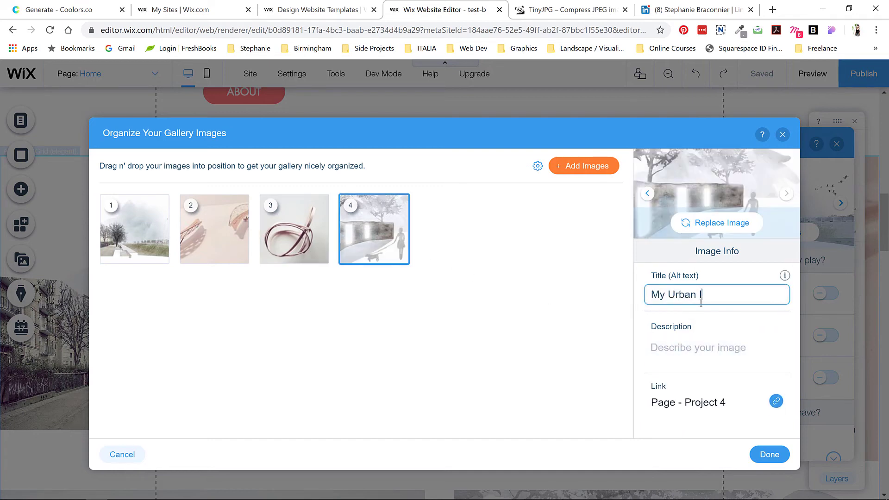
text(nterior)
key(Tab)
text(Rethinking Urban Space)
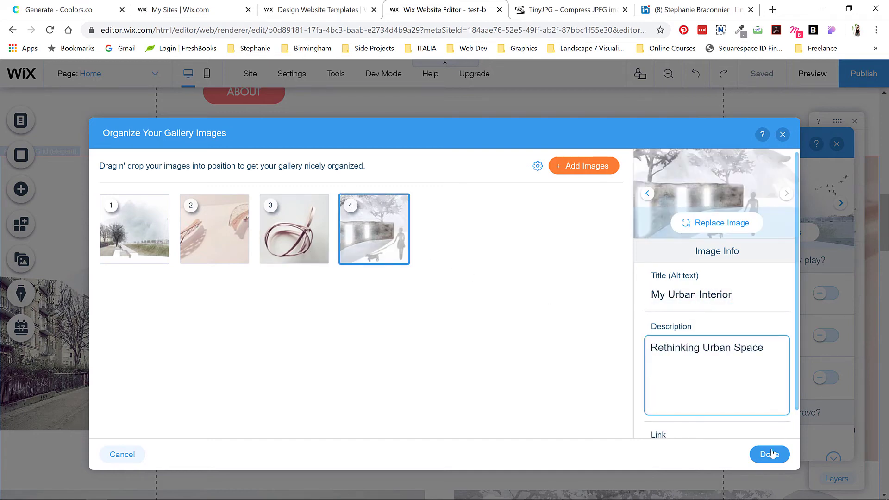
scroll(689, 423, down, 1)
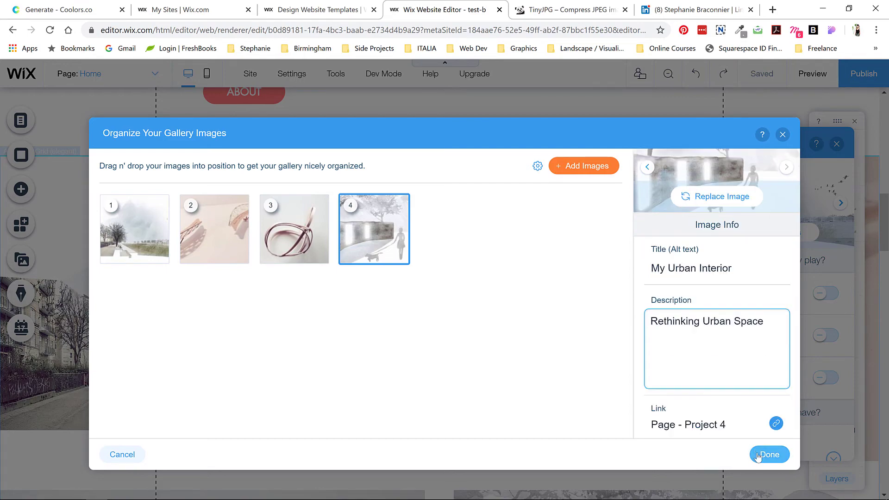
click(769, 455)
scroll(541, 357, down, 5)
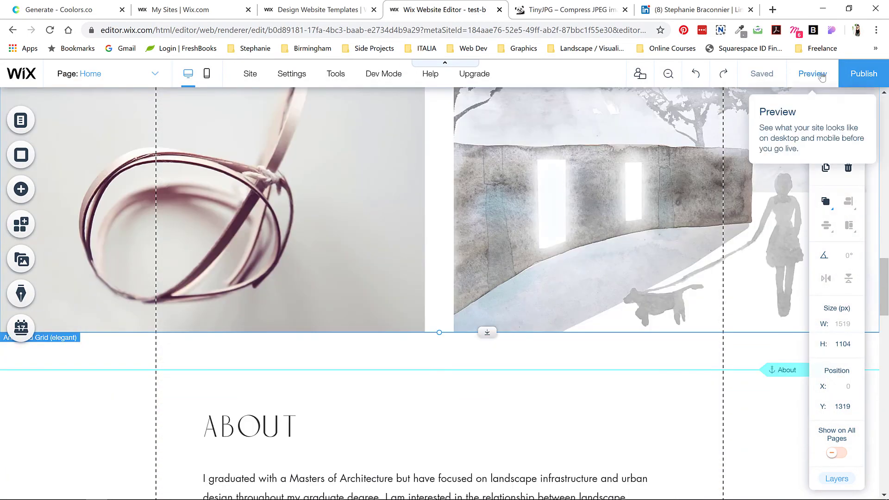
click(813, 74)
scroll(520, 288, up, 5)
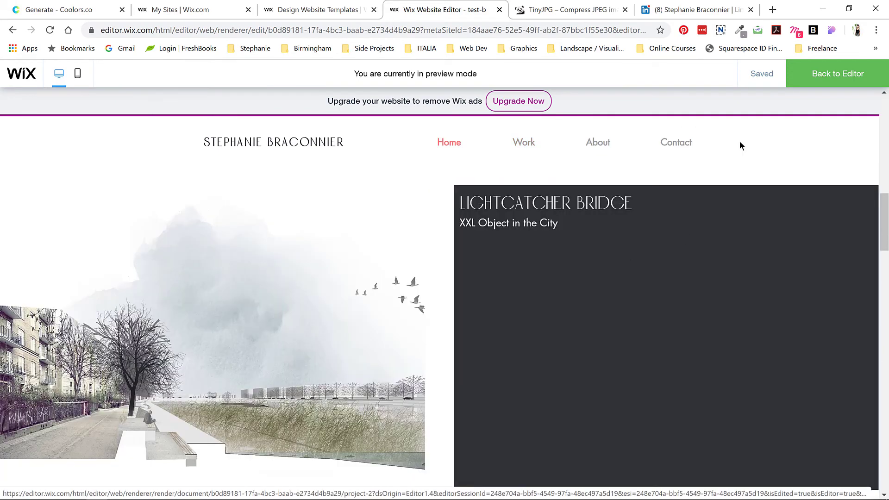
key(ctrl+shift+p)
scroll(363, 264, down, 10)
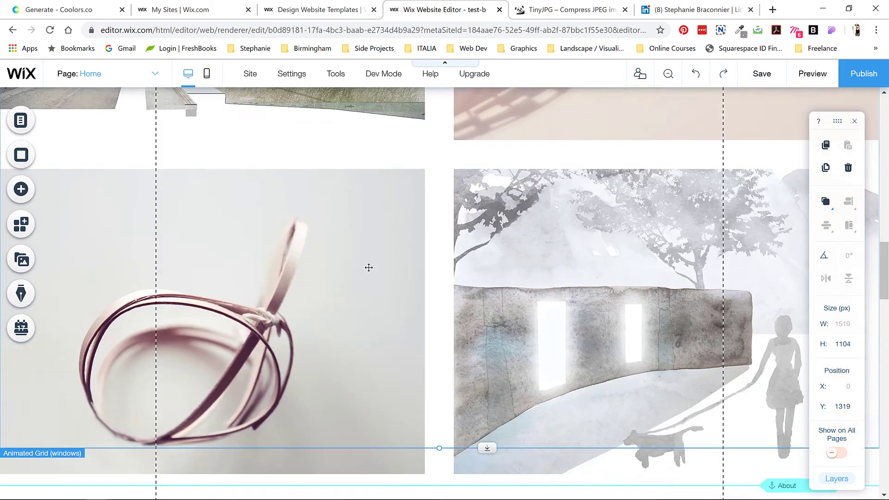
scroll(369, 267, up, 5)
scroll(370, 268, up, 10)
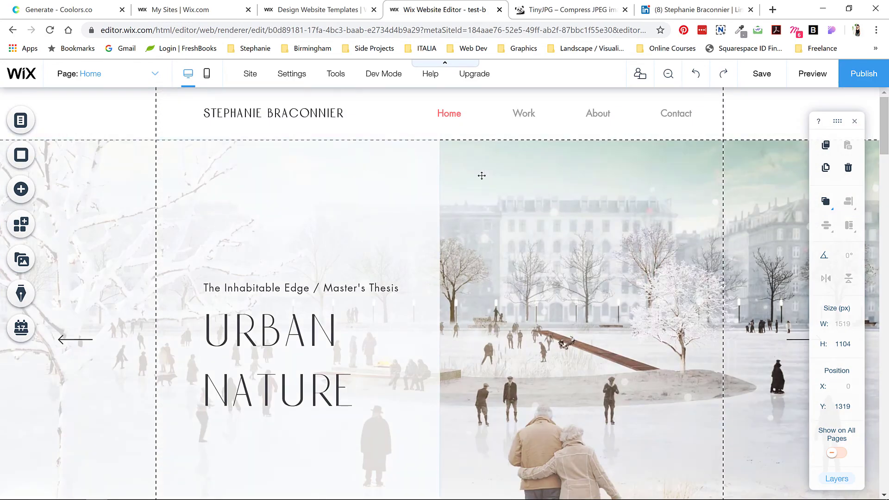
click(481, 176)
key(ctrl+shift+p)
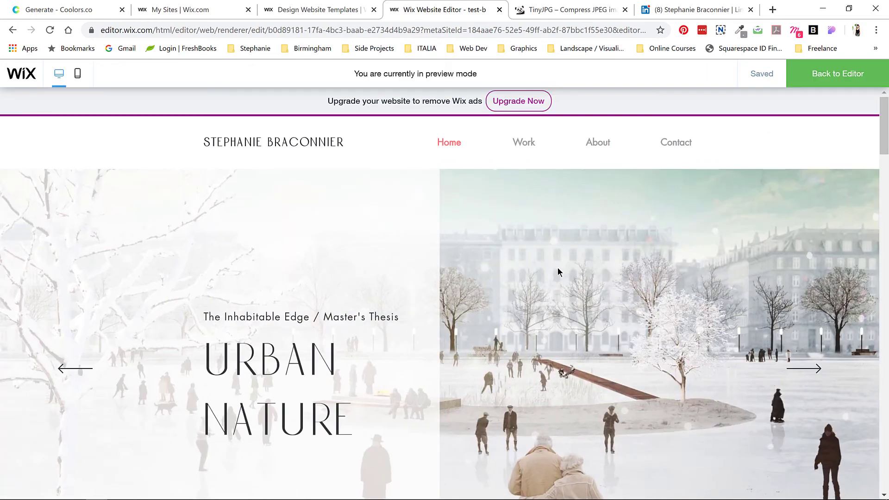
click(816, 366)
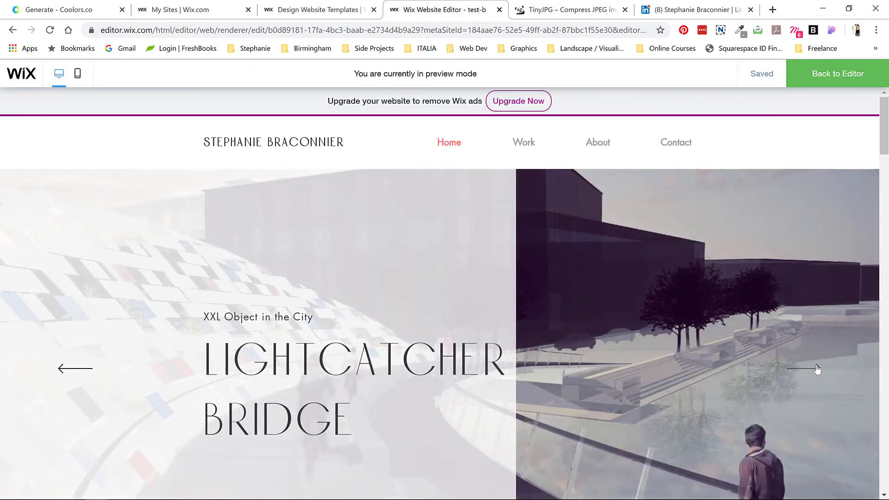
click(817, 369)
click(817, 369)
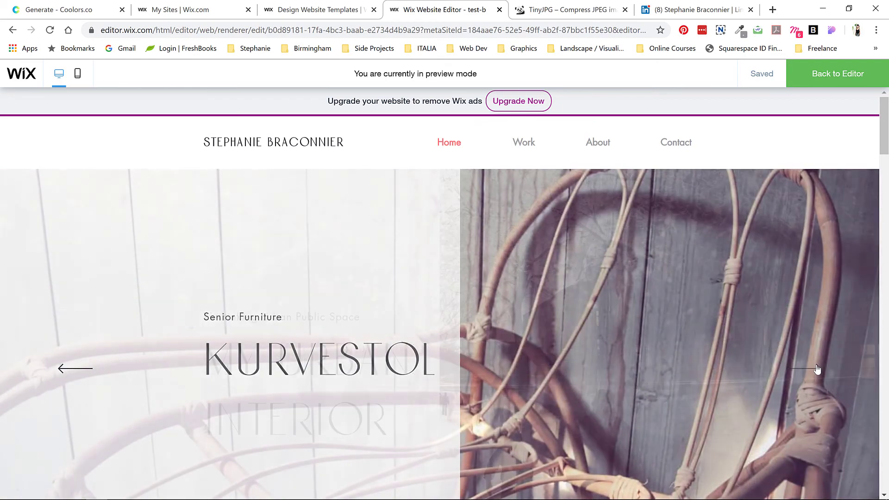
scroll(655, 335, down, 7)
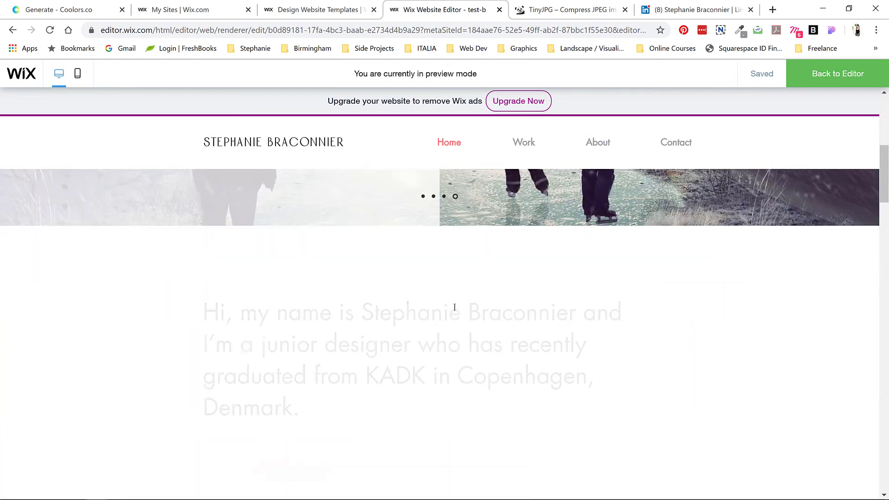
scroll(416, 310, up, 7)
click(856, 74)
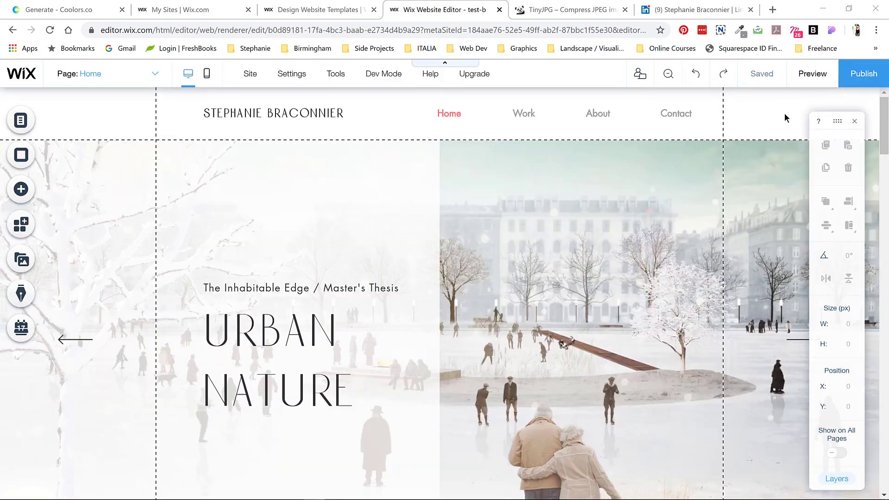
Step: Publish the portfolio, dismiss the Congratulations dialog, and open Site > View Published Site
click(858, 73)
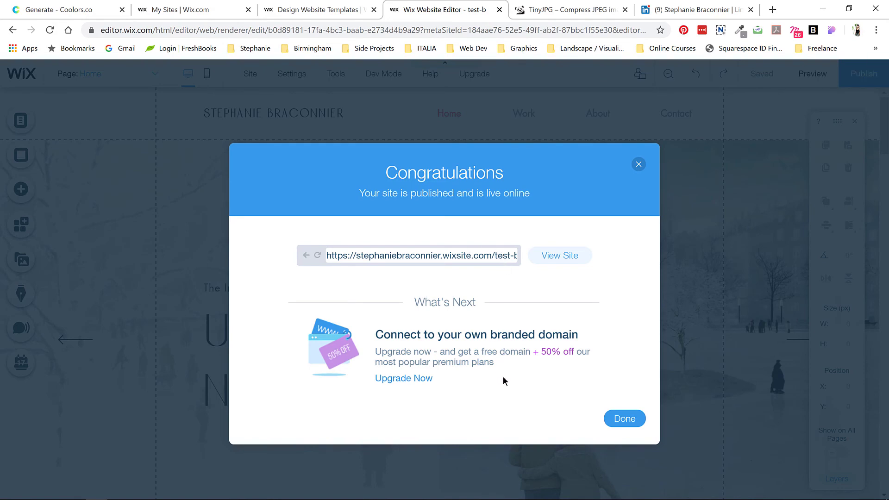
click(618, 419)
mouse_move(252, 74)
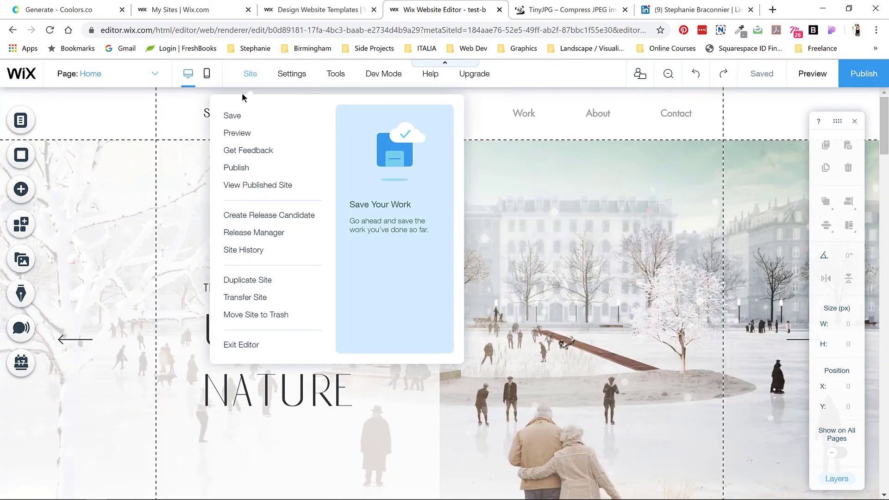
click(249, 186)
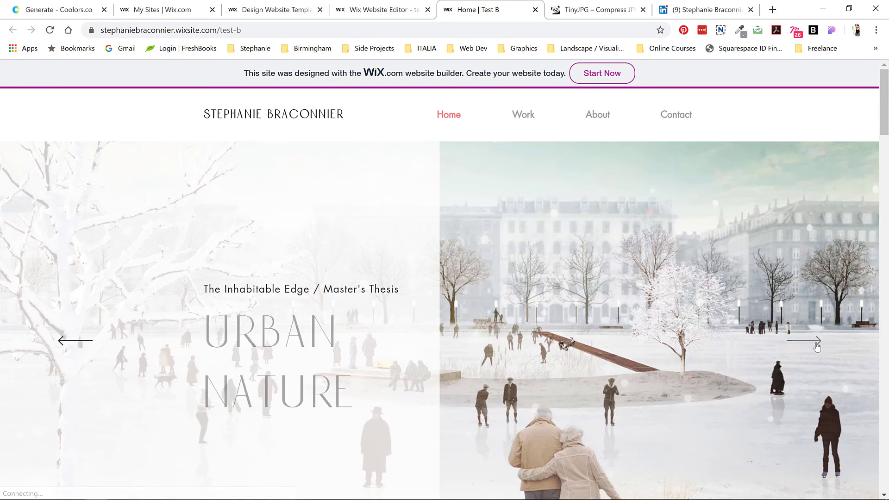
click(817, 346)
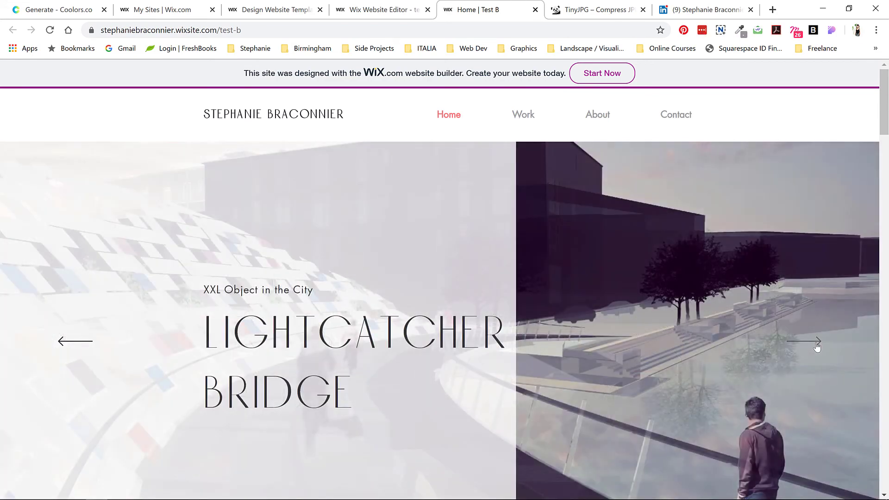
click(817, 346)
click(816, 346)
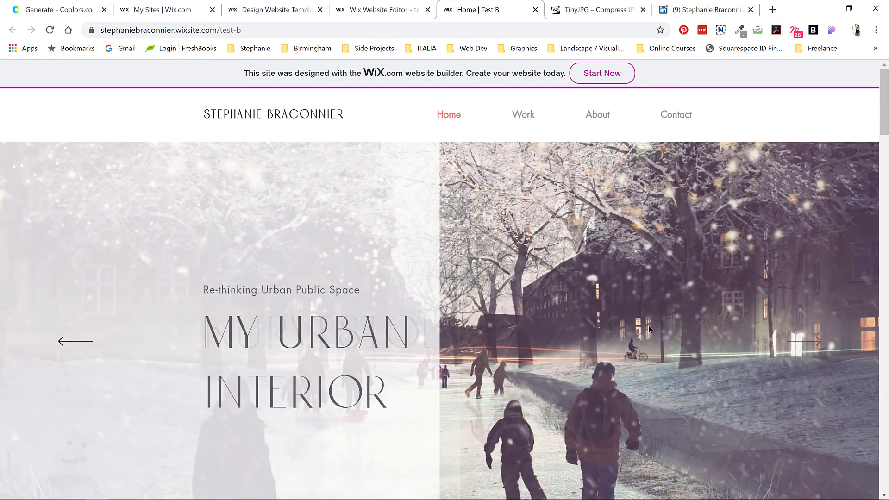
scroll(630, 282, down, 6)
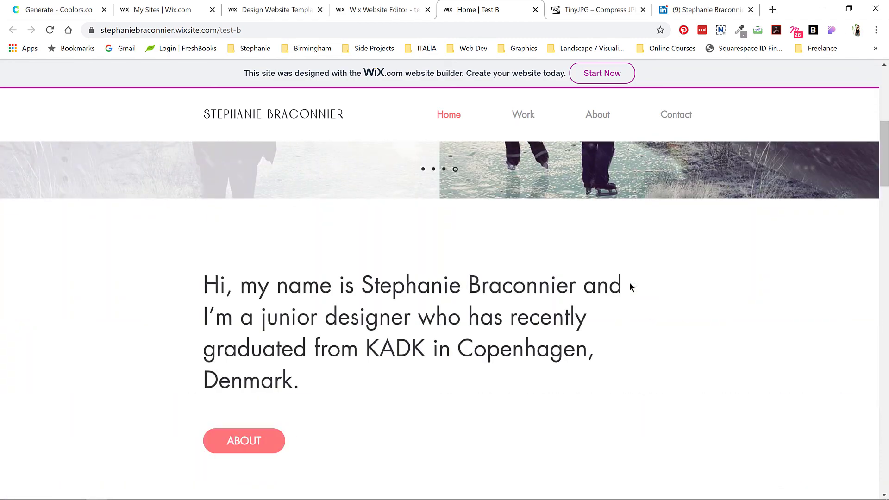
scroll(629, 282, down, 8)
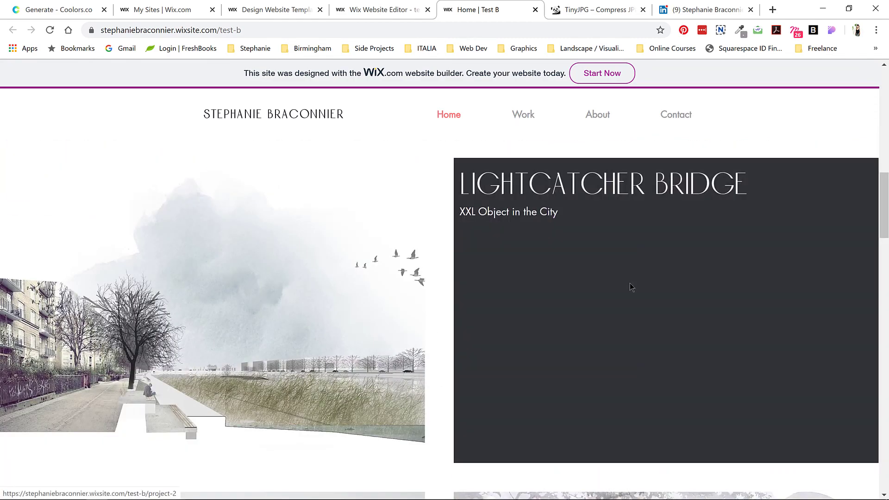
scroll(570, 289, down, 3)
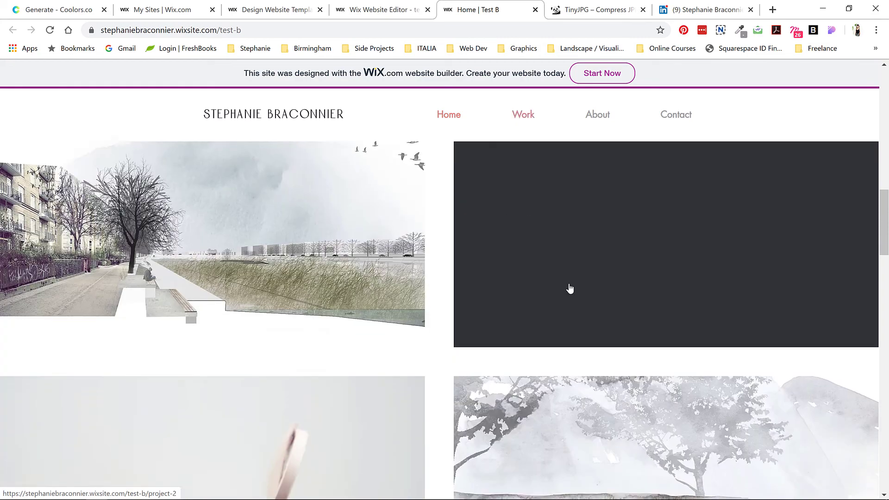
scroll(355, 285, down, 10)
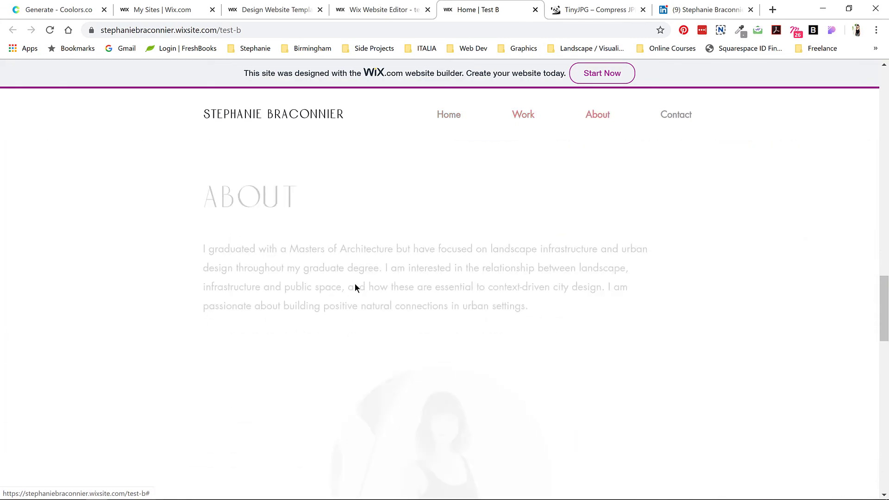
scroll(355, 287, down, 10)
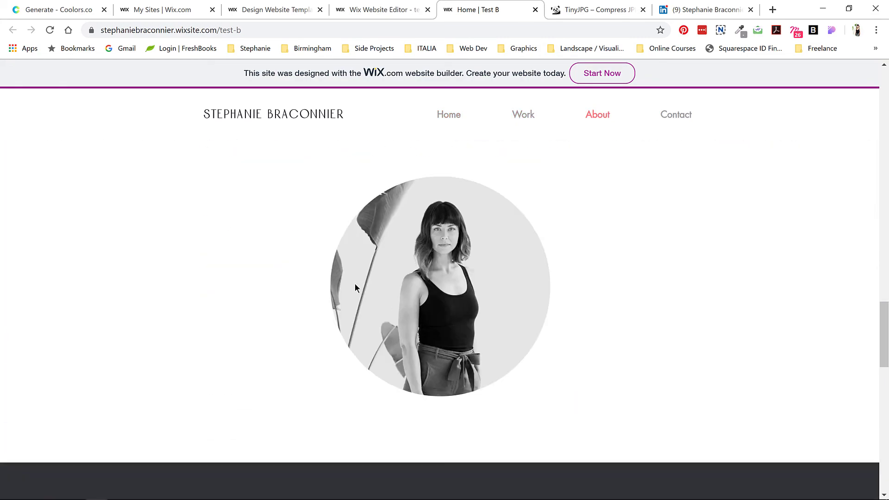
scroll(354, 285, down, 3)
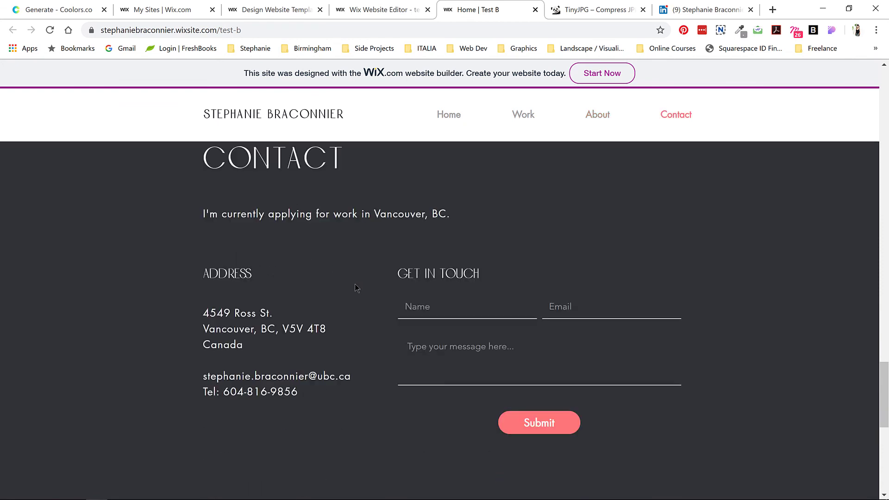
scroll(360, 284, down, 6)
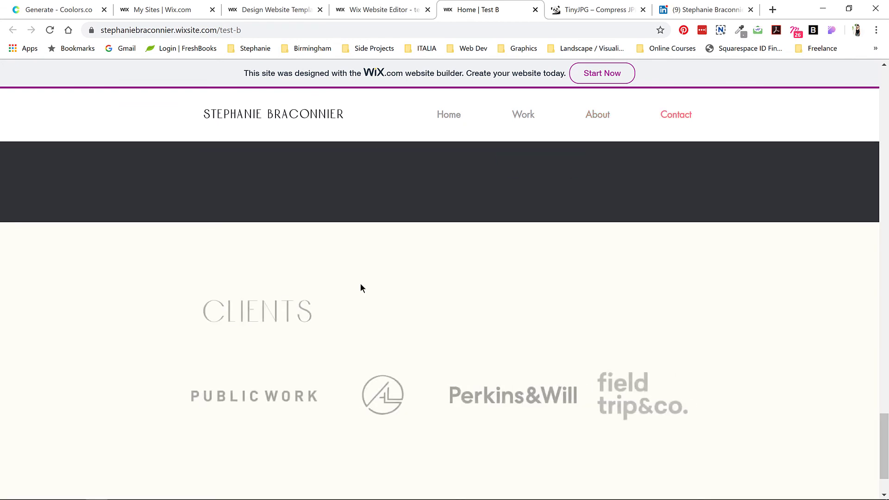
scroll(361, 283, down, 2)
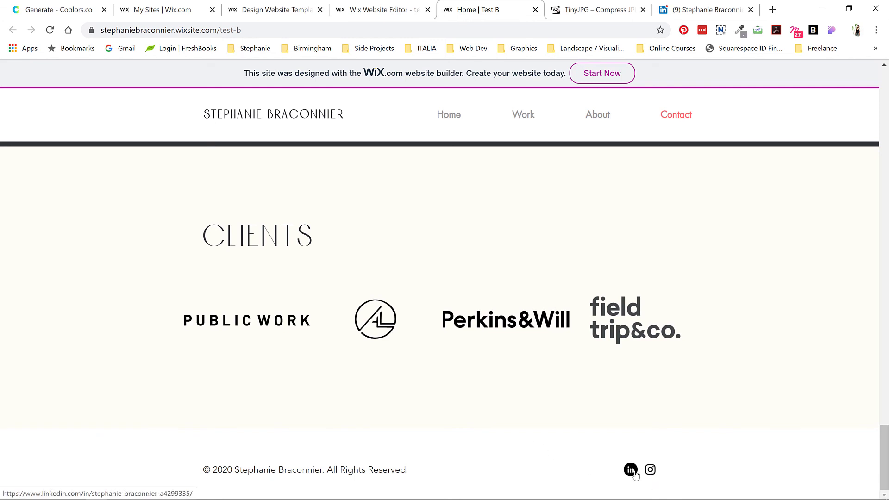
click(597, 121)
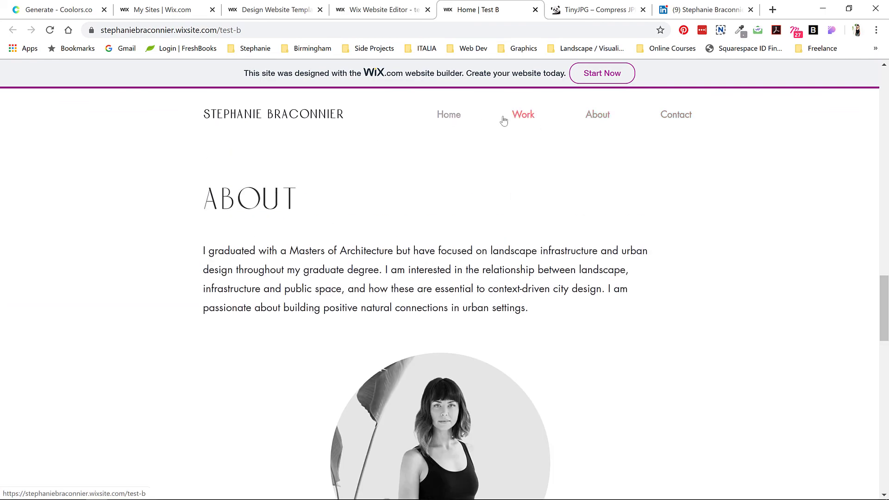
click(523, 115)
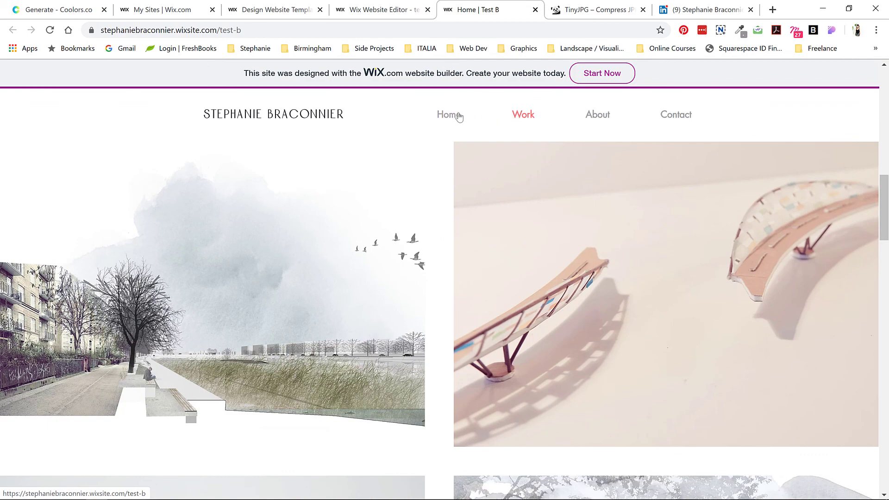
click(449, 115)
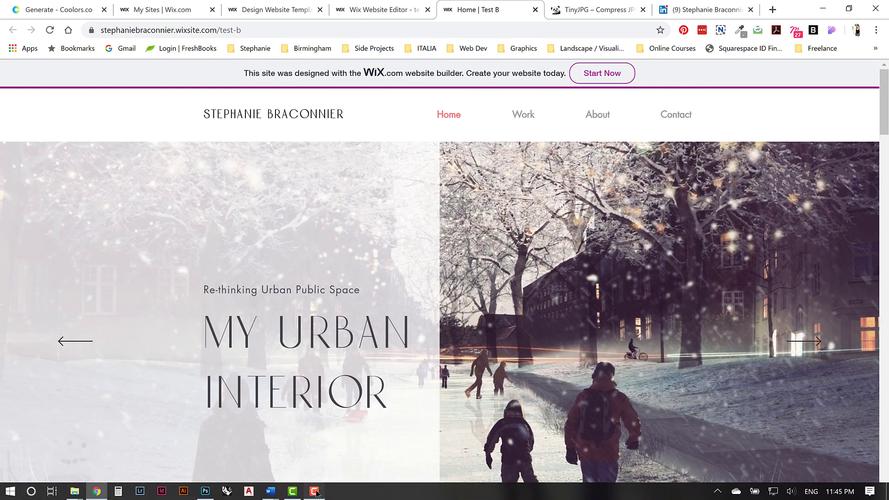
click(315, 491)
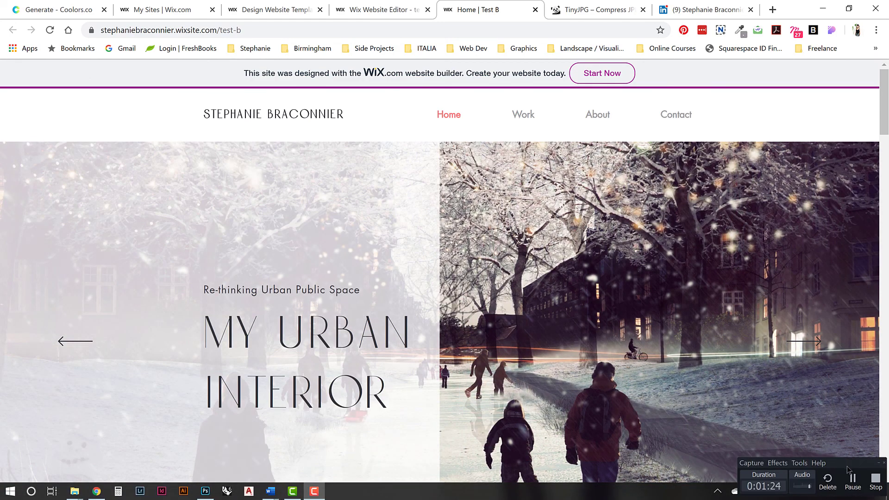